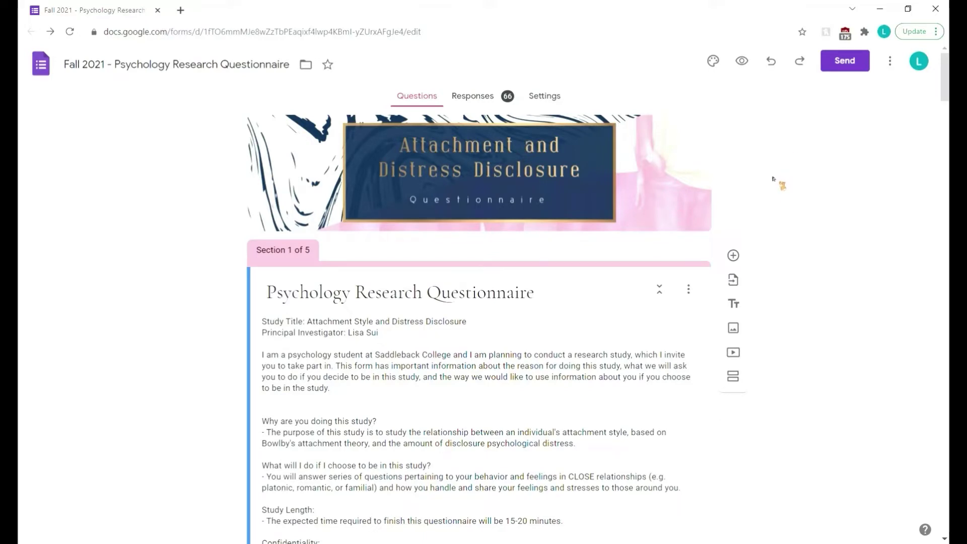
- View the questionnaire's responses and open their linked spreadsheet
click(496, 98)
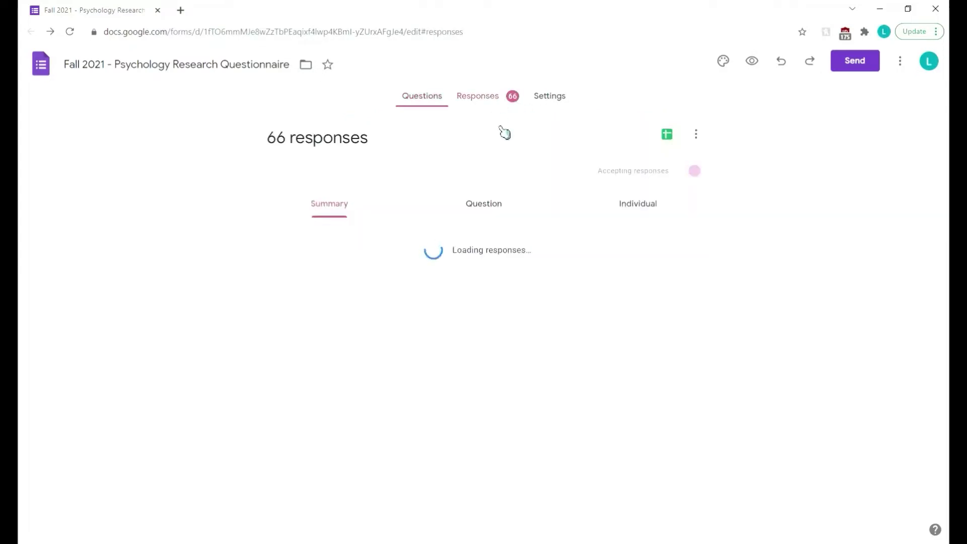
click(663, 136)
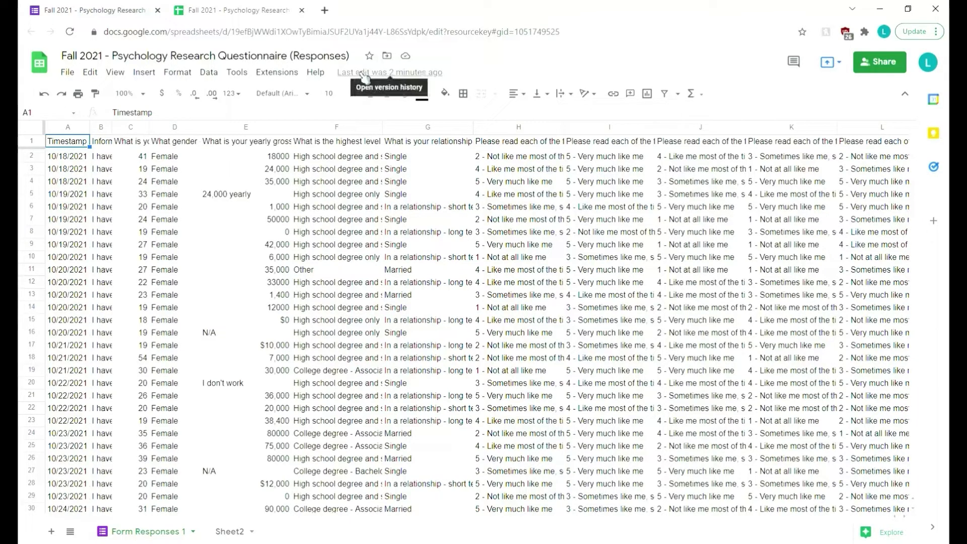
- Restore the November 4, 2:31 PM version of the responses spreadsheet from its version history
click(364, 74)
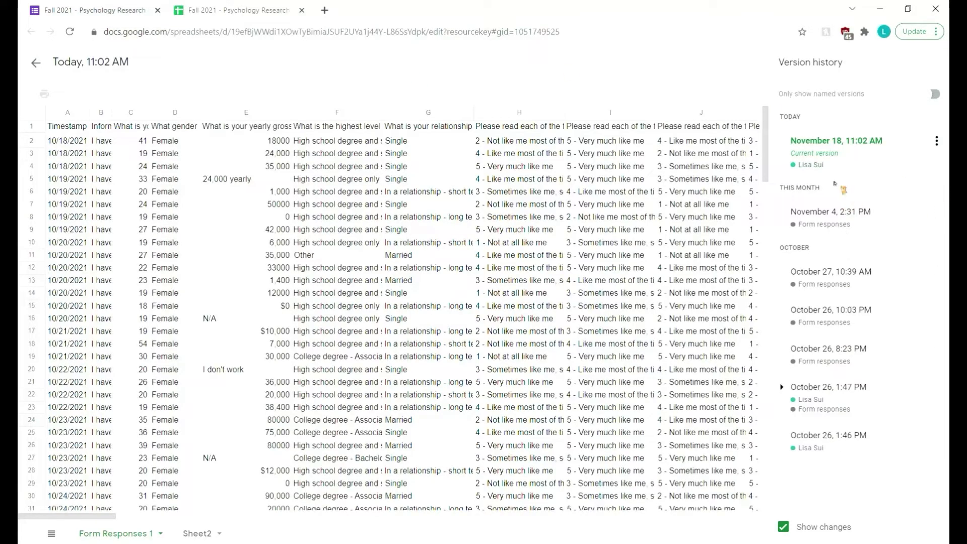
click(831, 224)
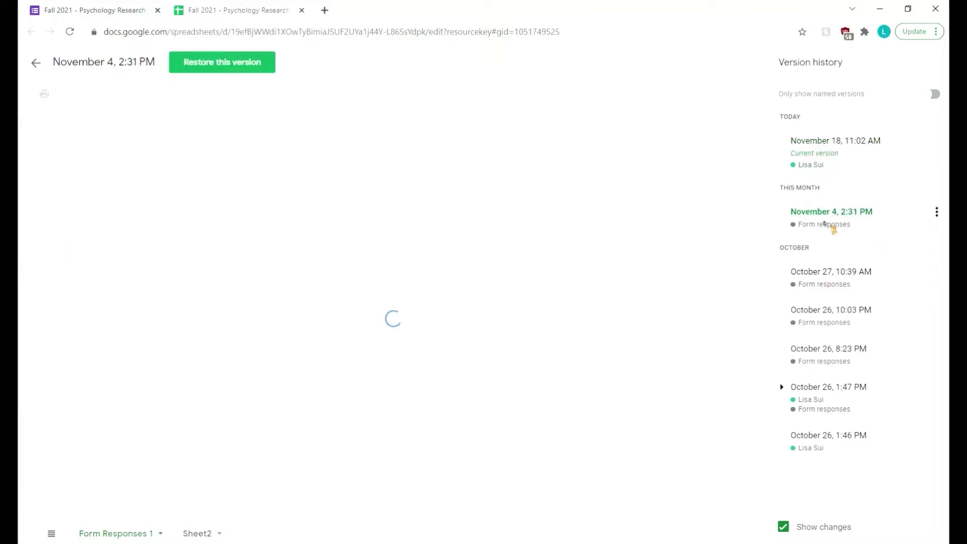
click(936, 211)
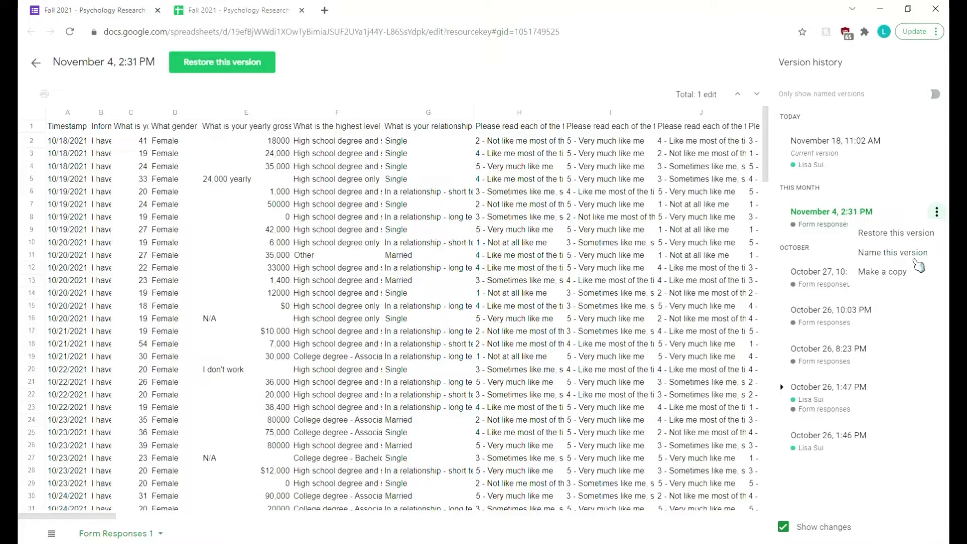
click(897, 233)
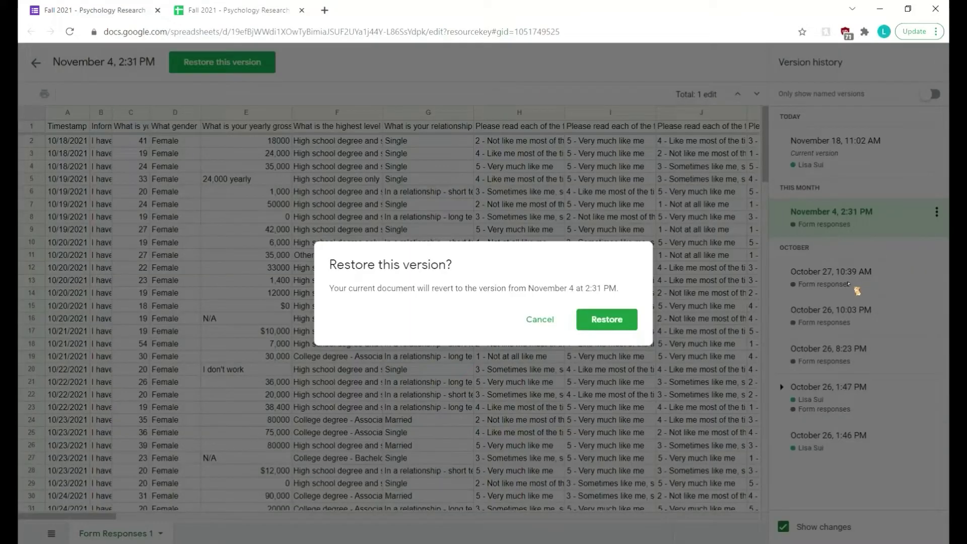
click(604, 314)
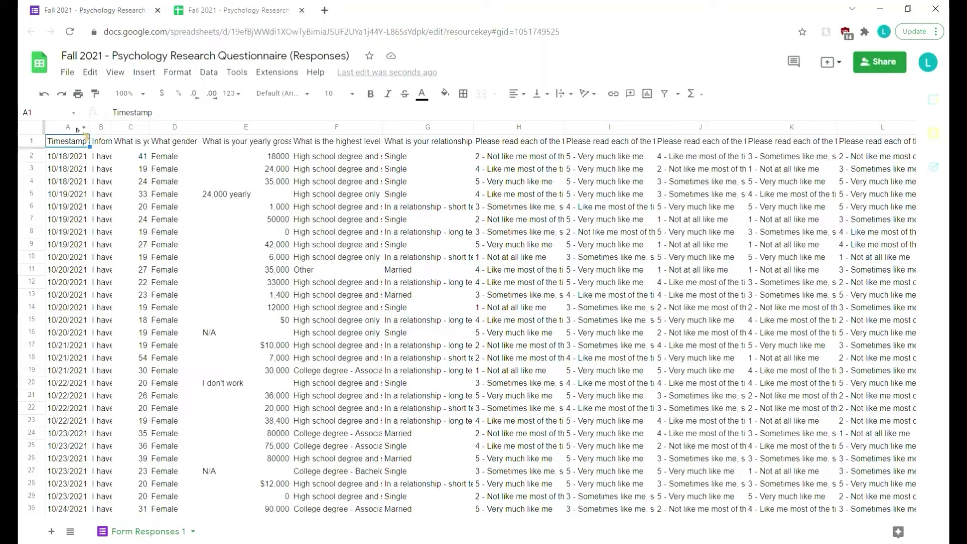
click(29, 129)
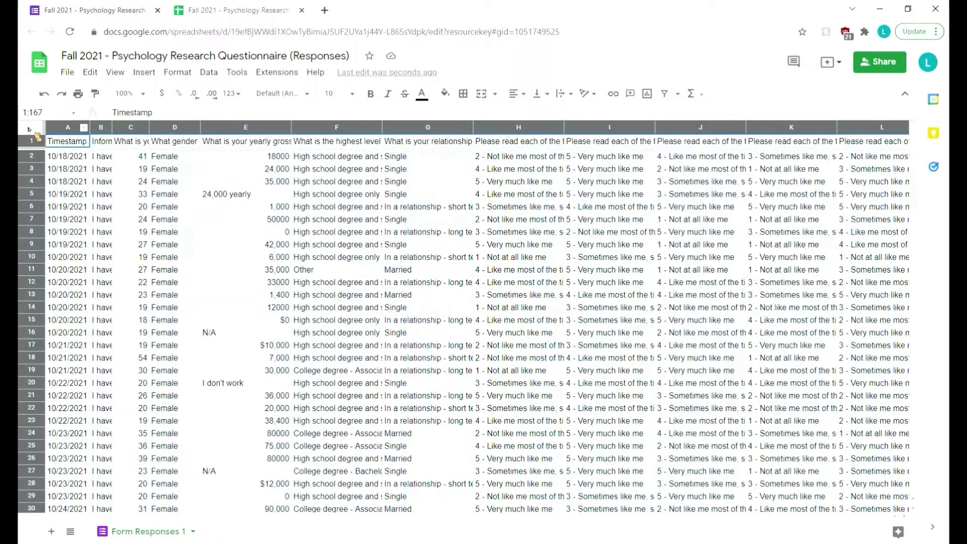
click(337, 408)
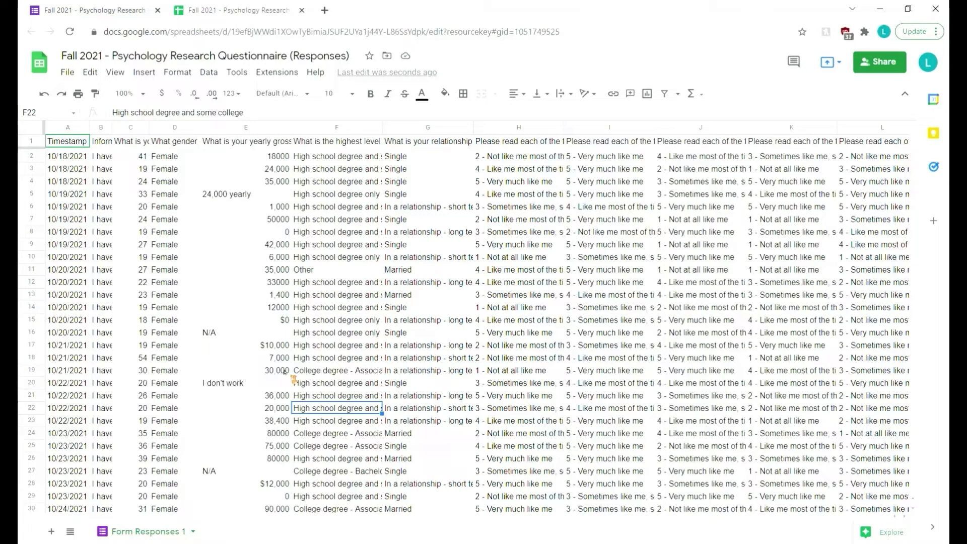
- Restore the November 18, 11:02 AM version of the spreadsheet from the version history
click(405, 72)
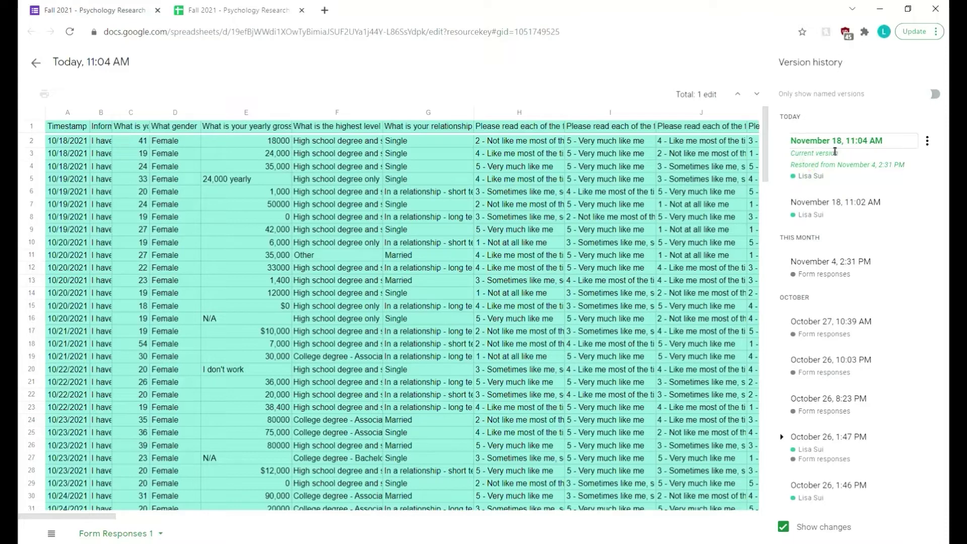
click(854, 208)
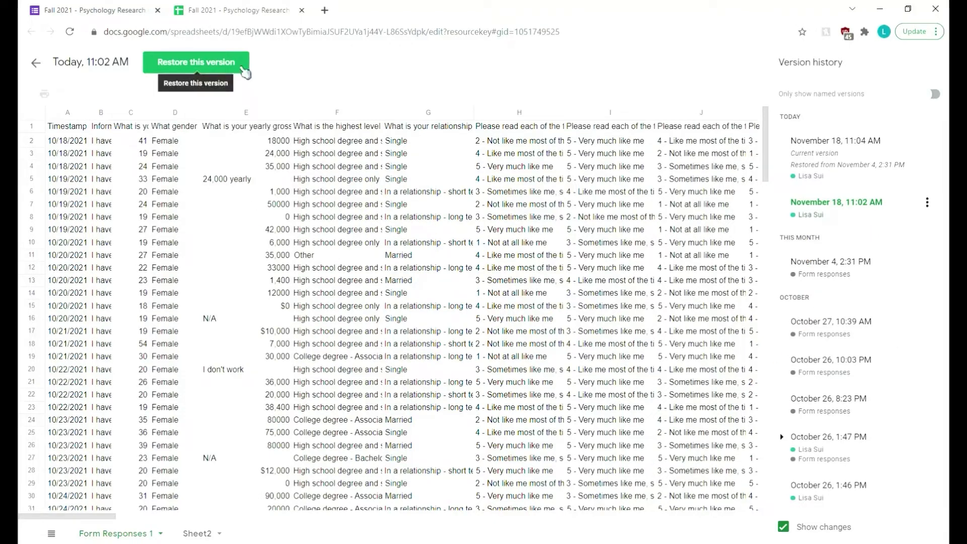
click(247, 72)
click(620, 326)
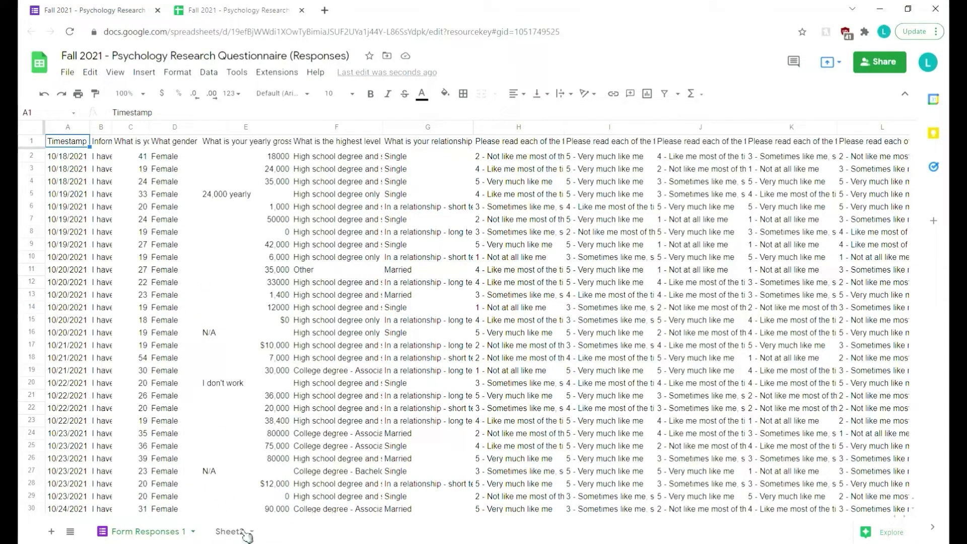
- Add a blank sheet and duplicate the Form Responses 1 sheet, leaving the copy open
click(51, 532)
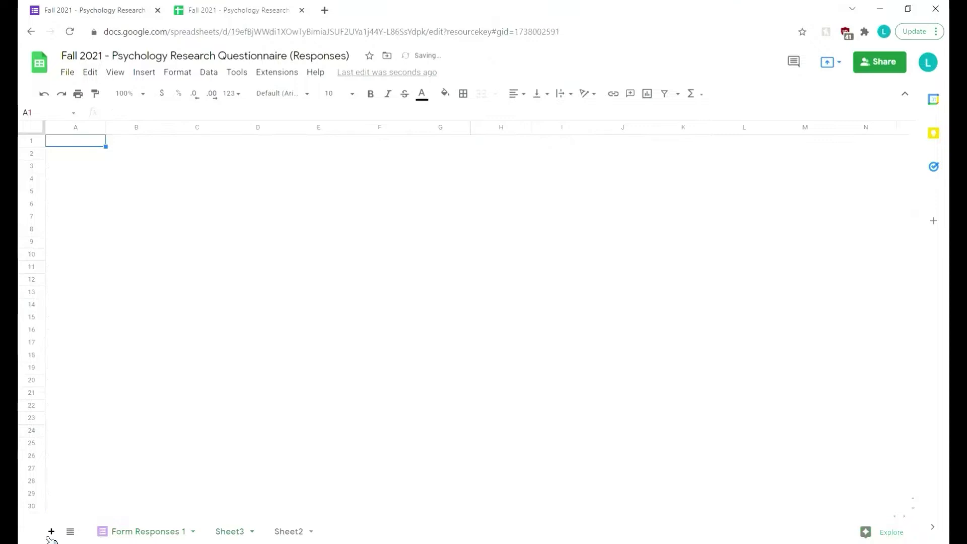
click(151, 531)
right_click(176, 534)
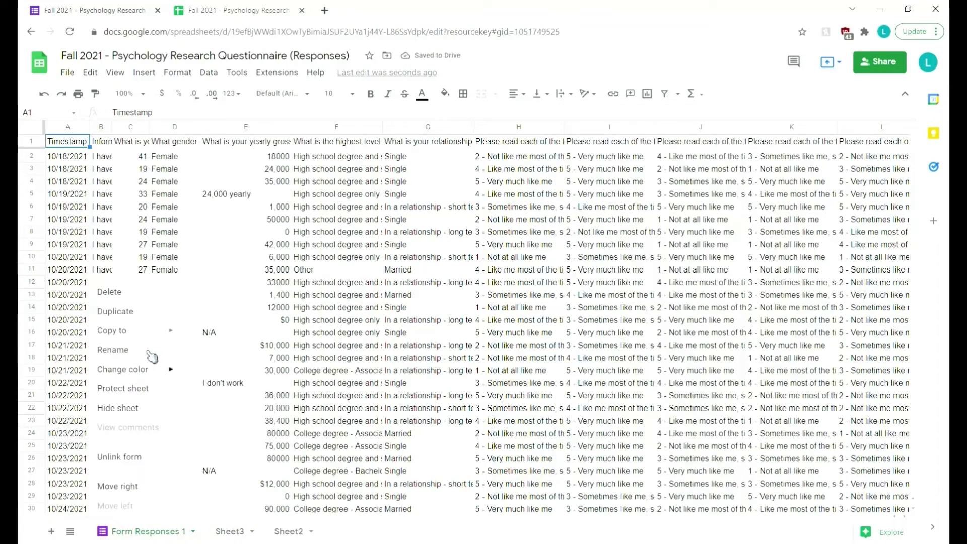
click(148, 315)
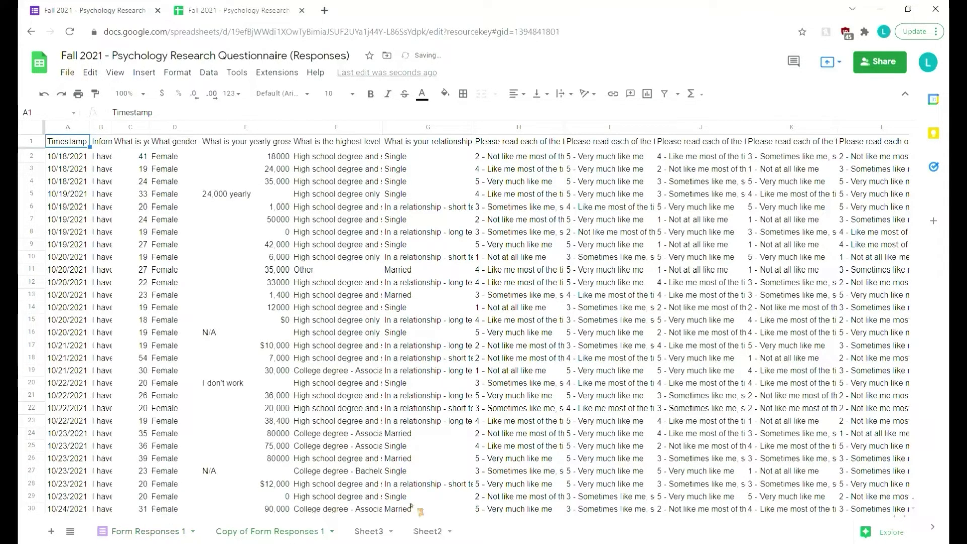
click(391, 532)
click(298, 535)
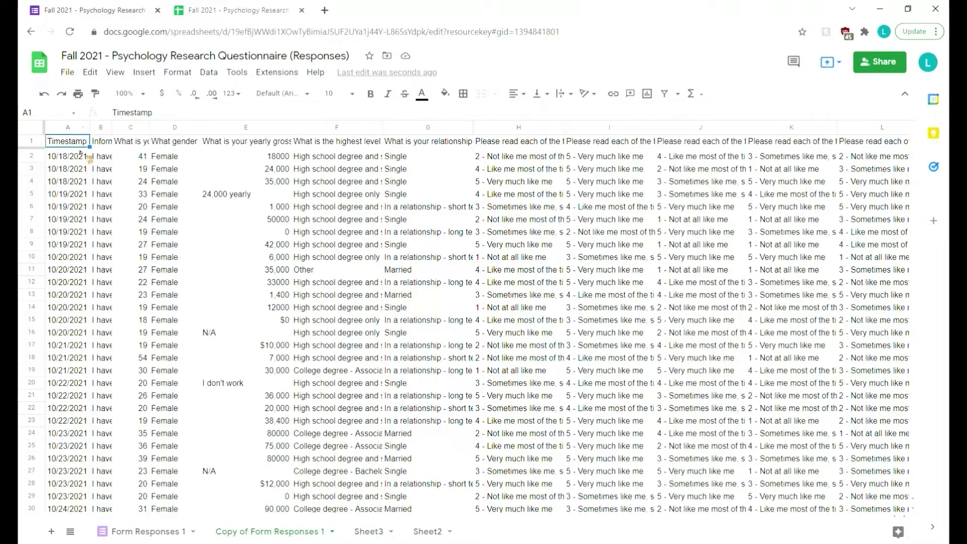
- Hide the Timestamp column A and the Informed Consent column B in the copied sheet
click(57, 130)
right_click(67, 130)
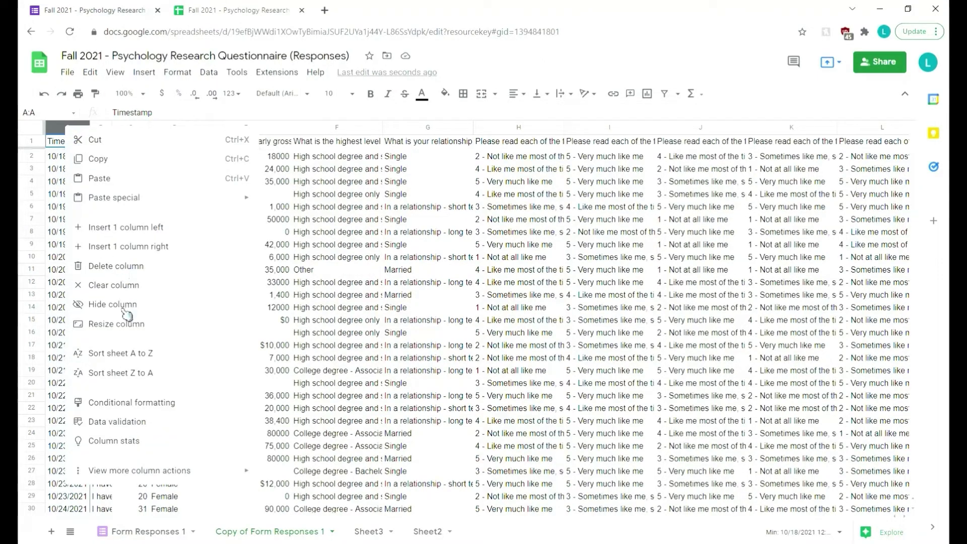
click(126, 307)
click(58, 128)
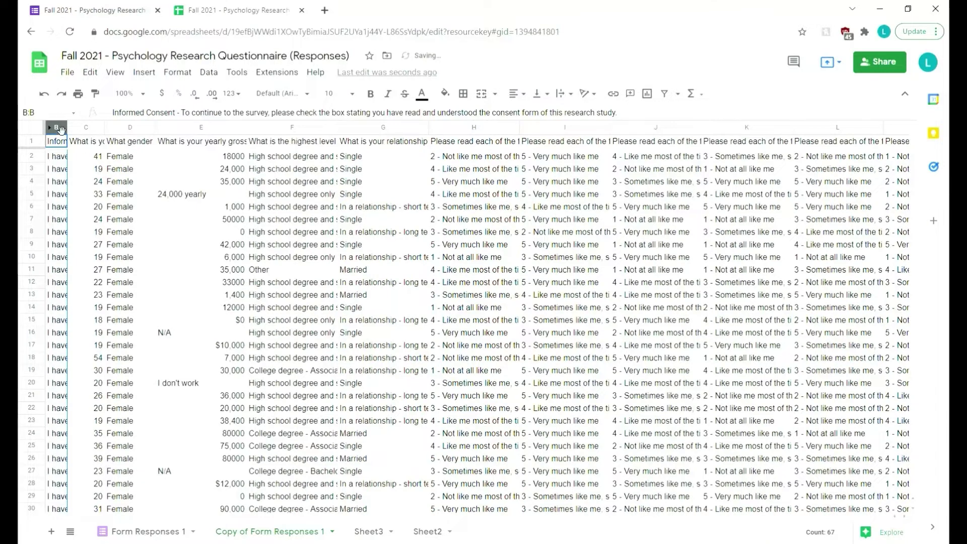
right_click(65, 130)
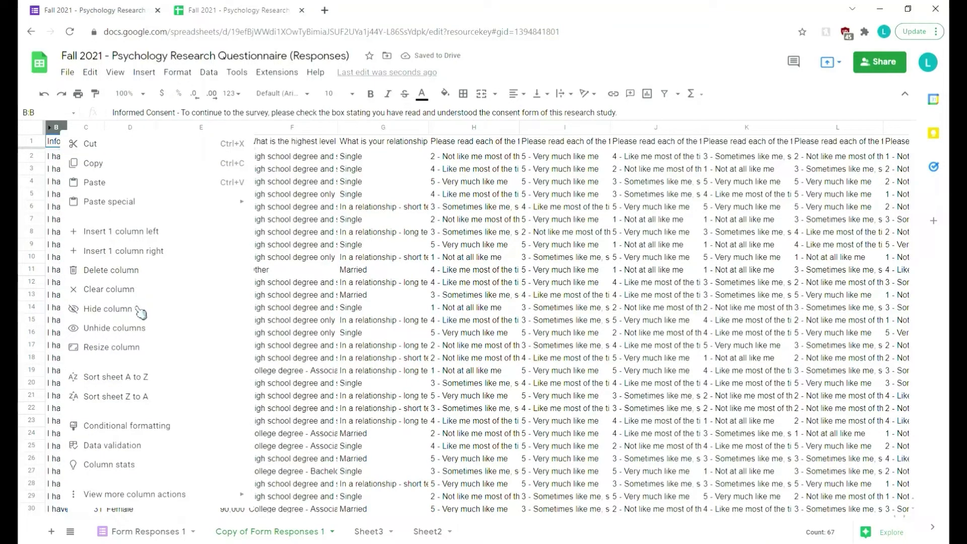
click(140, 312)
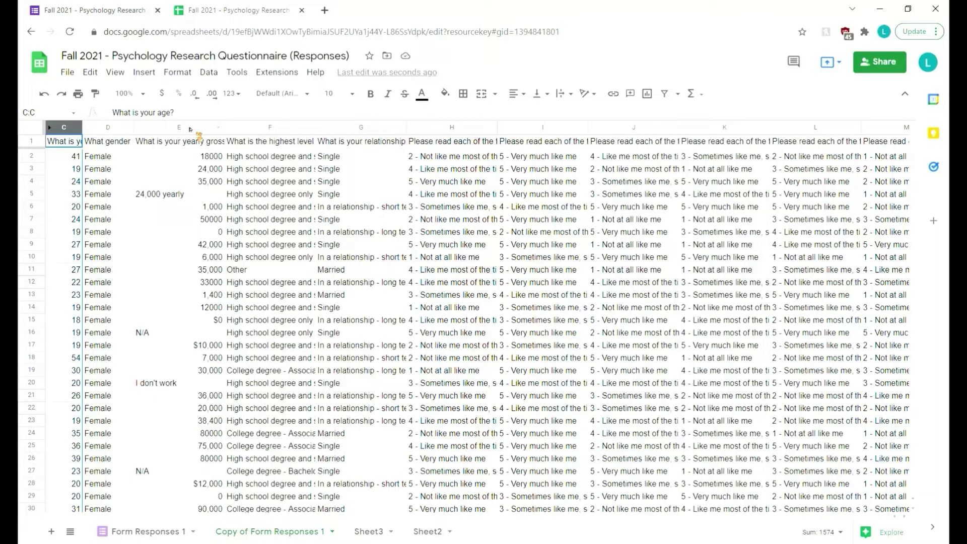
- Hide the yearly gross income column E and the highest education column F
right_click(190, 129)
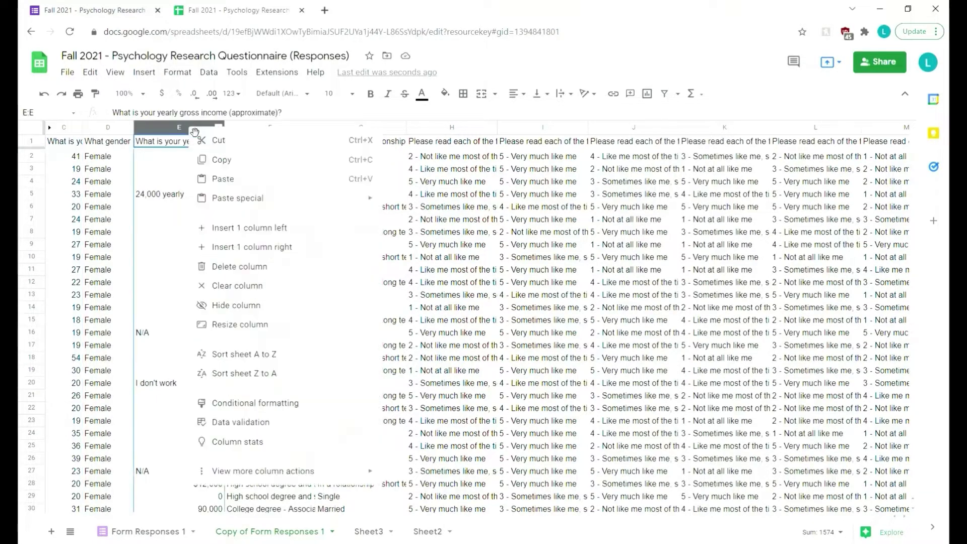
click(243, 315)
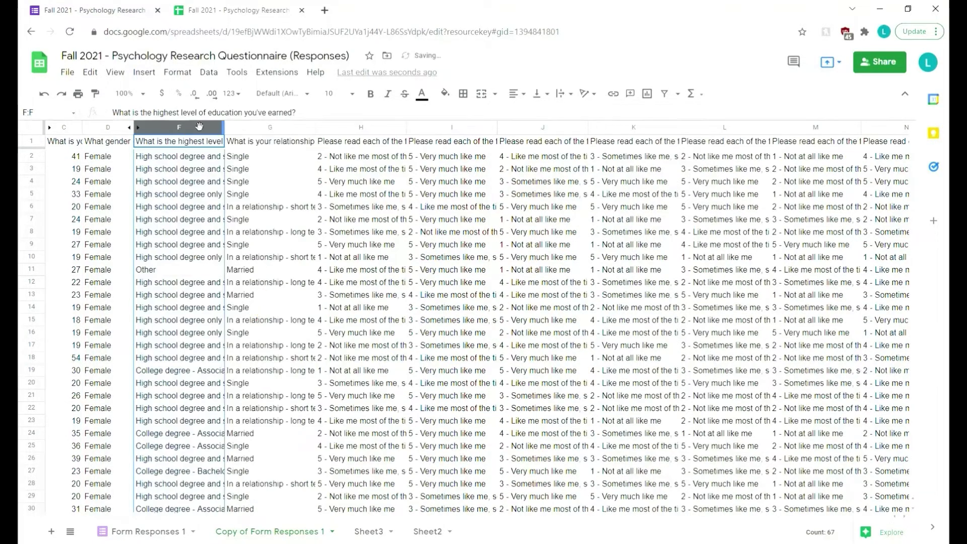
right_click(195, 129)
click(247, 309)
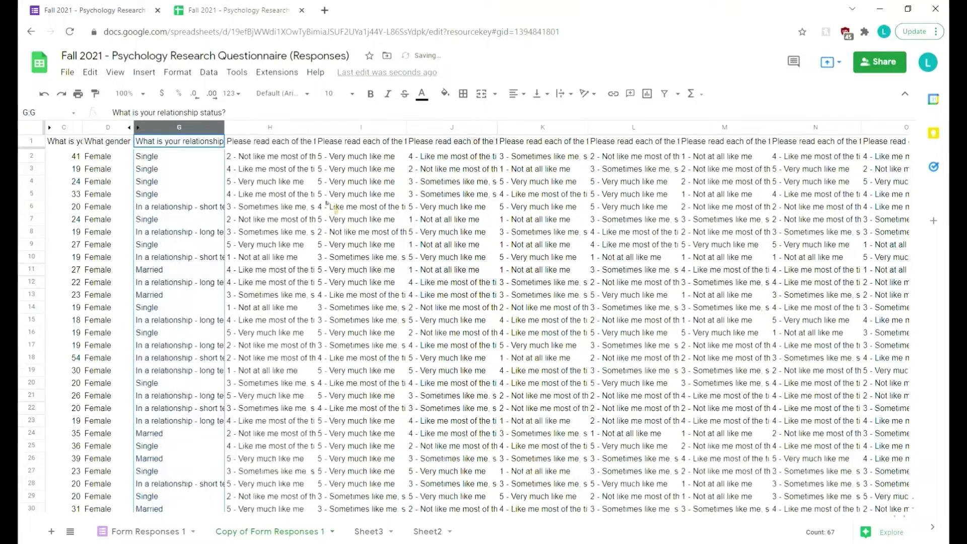
click(428, 225)
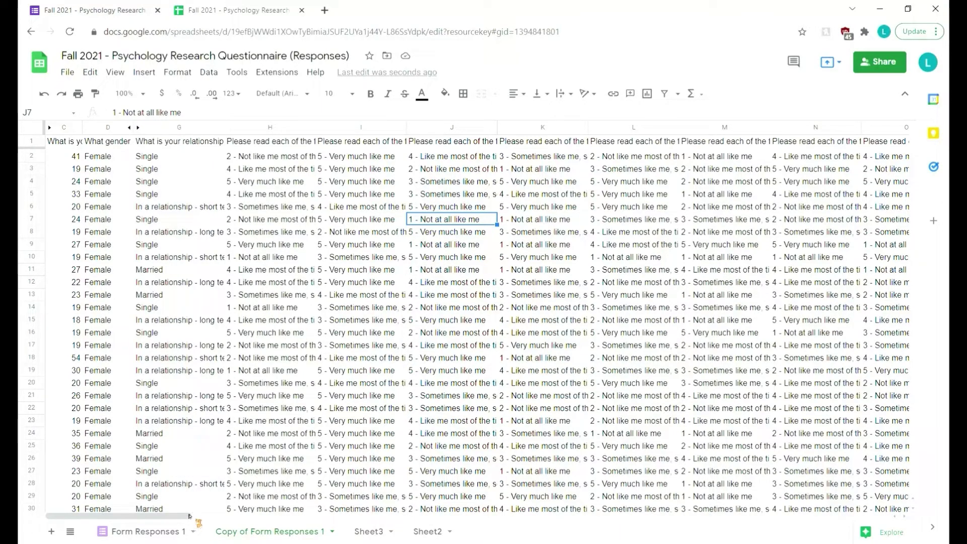
- Fill the close-relationship statement columns H through AK with light yellow
drag(180, 517, 174, 541)
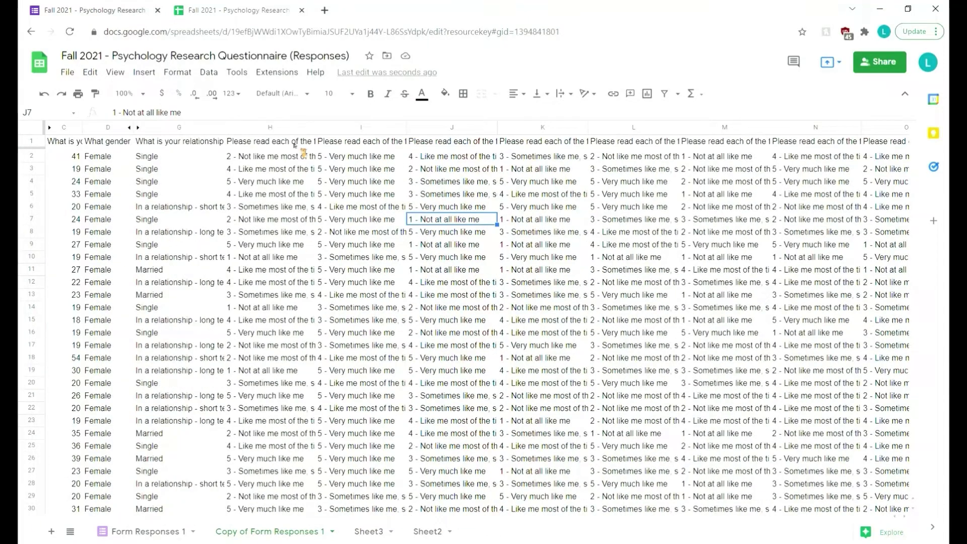
click(301, 146)
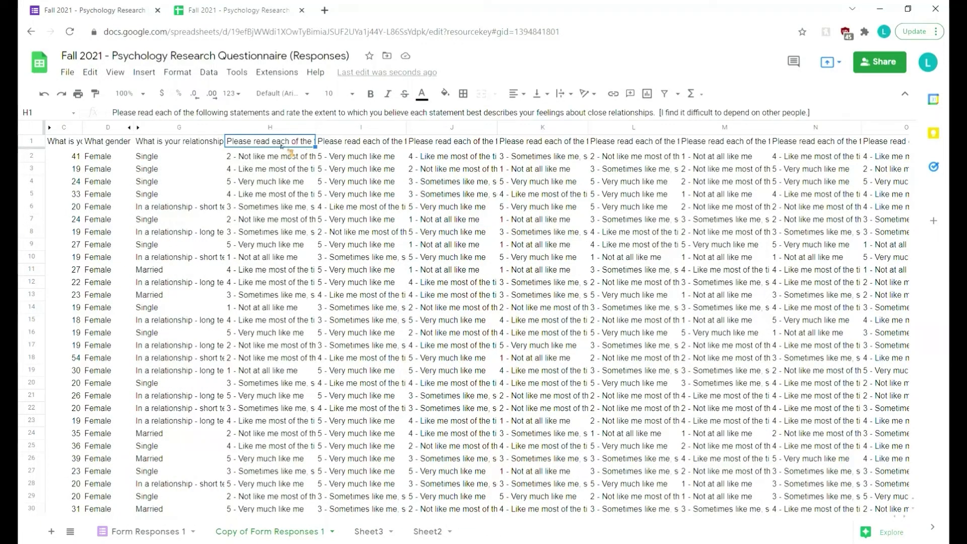
drag(288, 130, 508, 152)
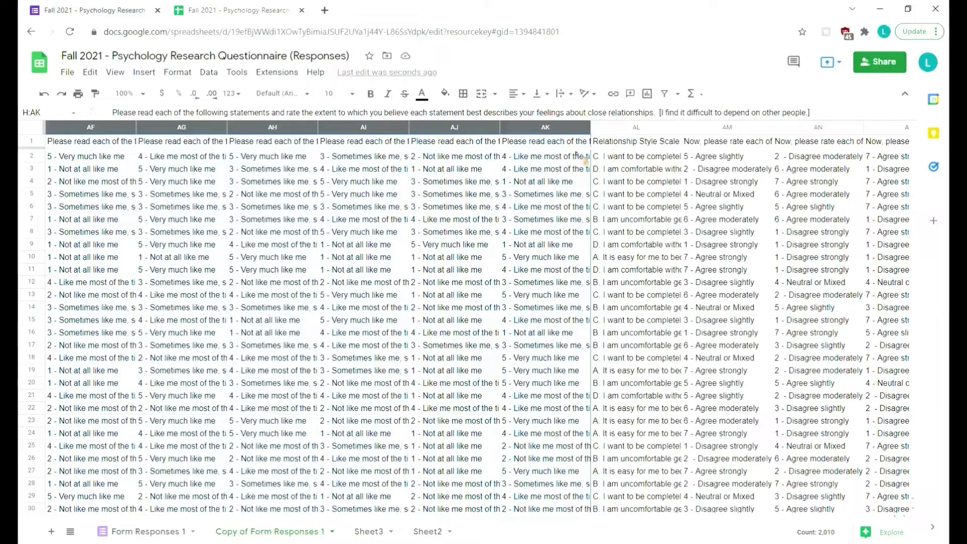
right_click(535, 132)
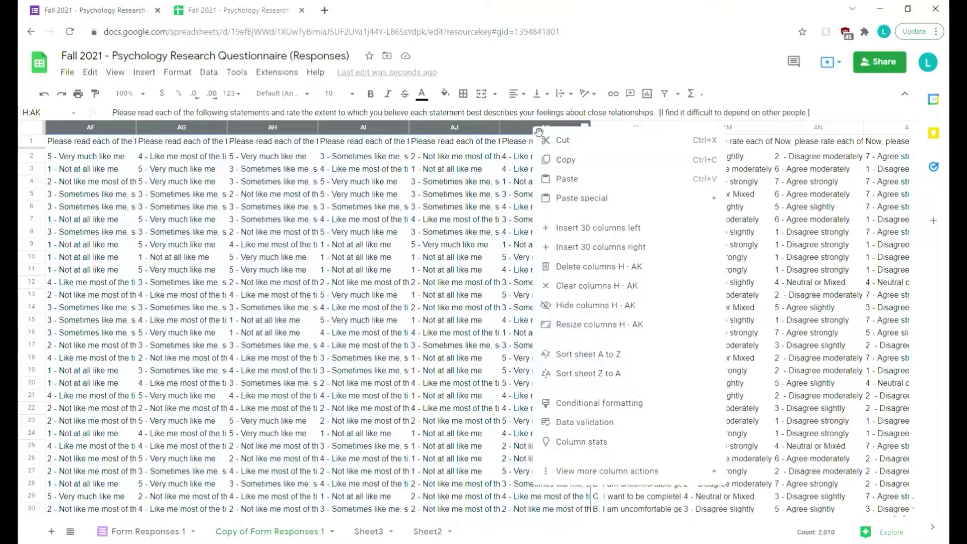
click(445, 94)
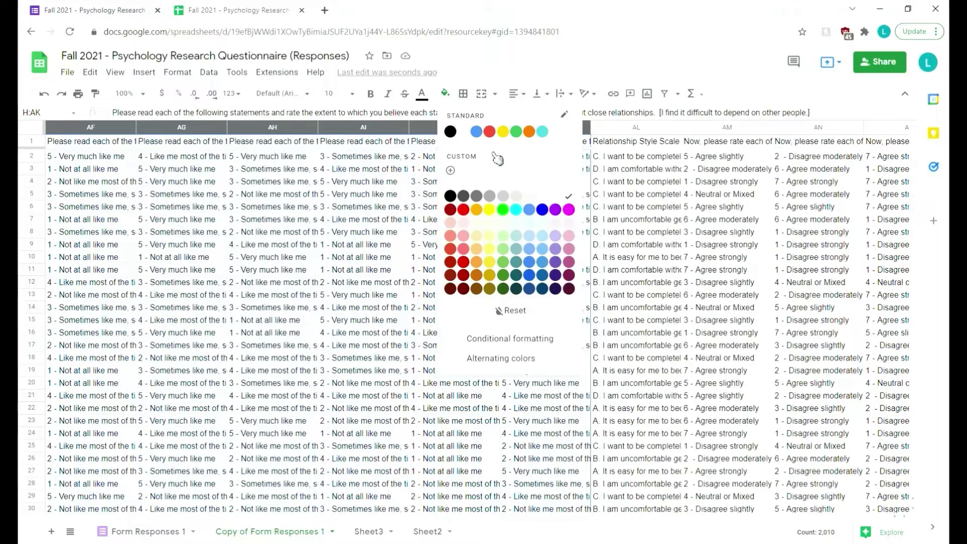
click(492, 223)
click(734, 367)
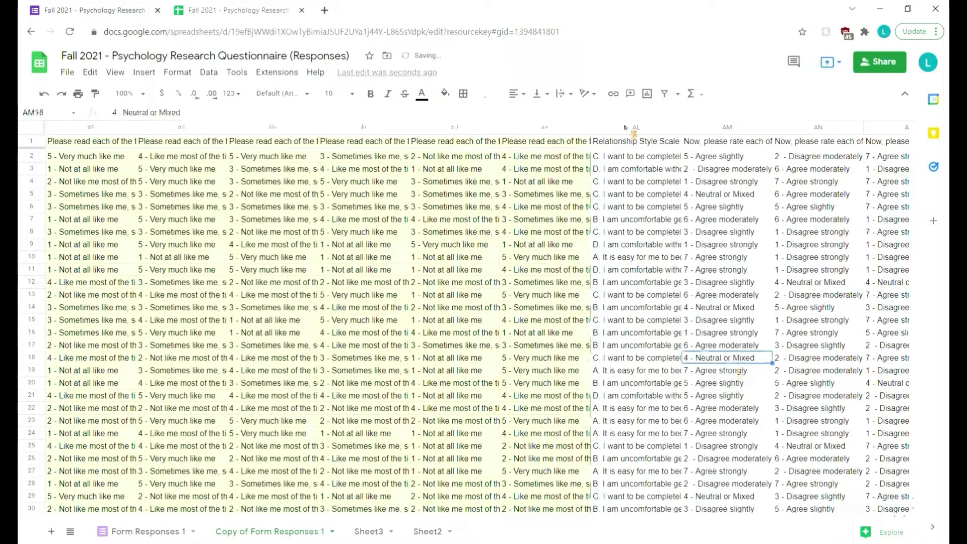
- Hide the Relationship Style Scale columns AL through AP in the copied sheet
drag(635, 127, 491, 176)
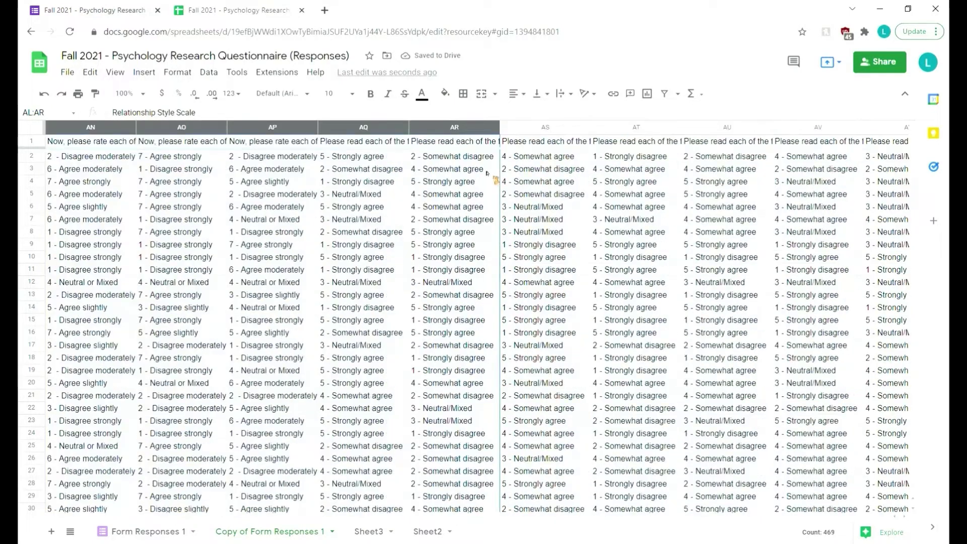
click(599, 183)
click(344, 143)
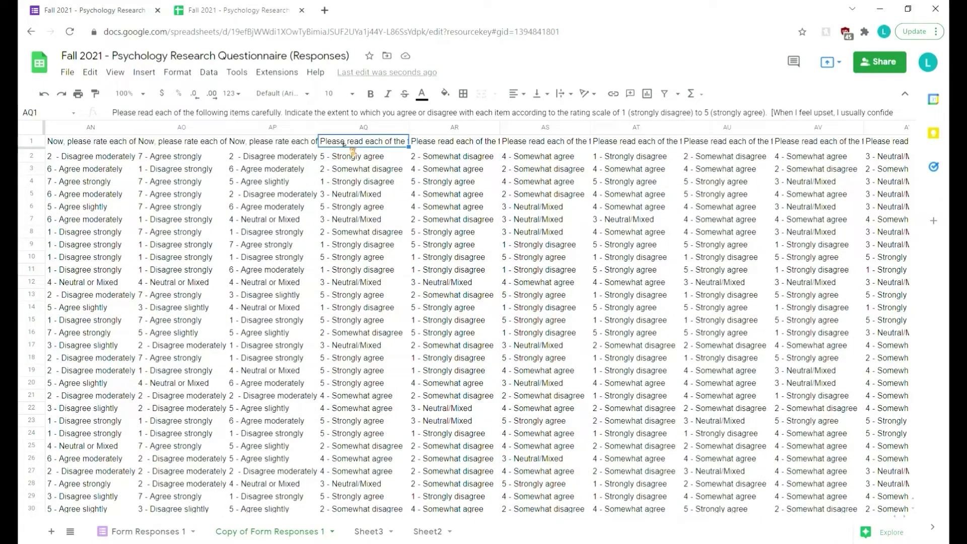
key(Left)
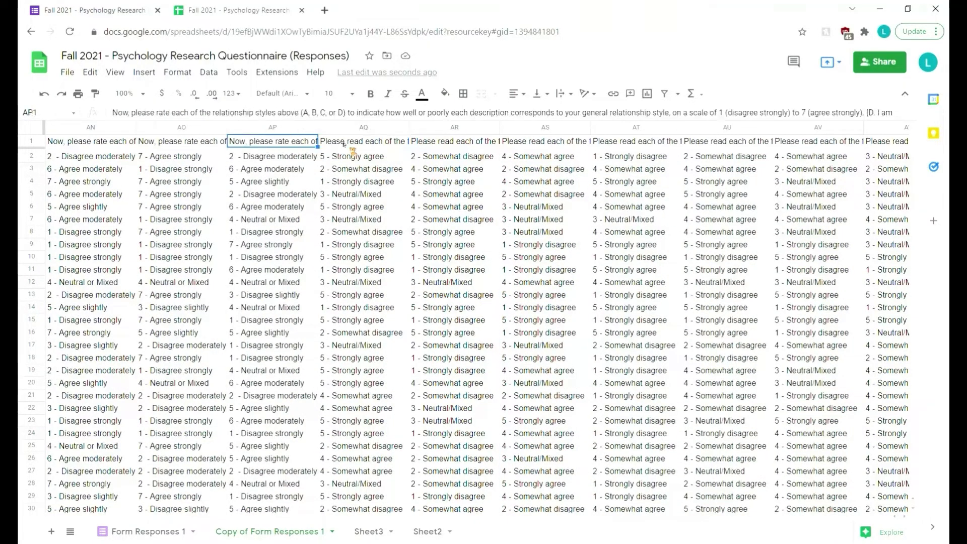
key(ctrl+space)
key(shift+Left)
key(shift+Left)
key(shift+Left)
key(shift+Left)
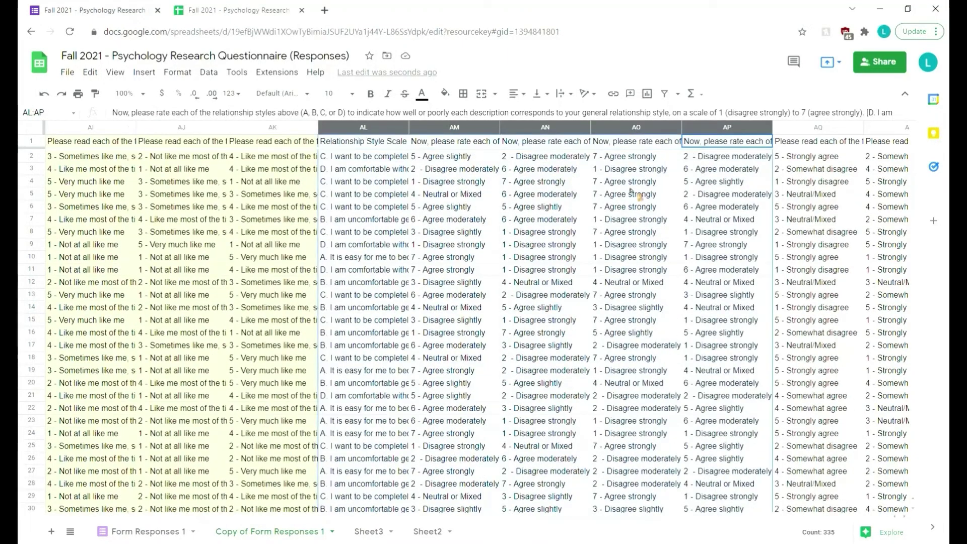
right_click(569, 137)
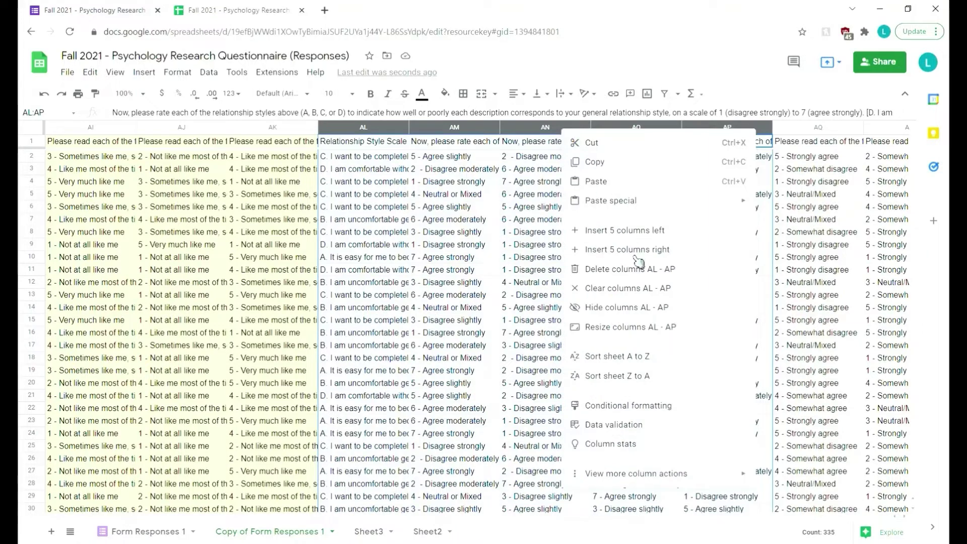
click(640, 303)
click(590, 245)
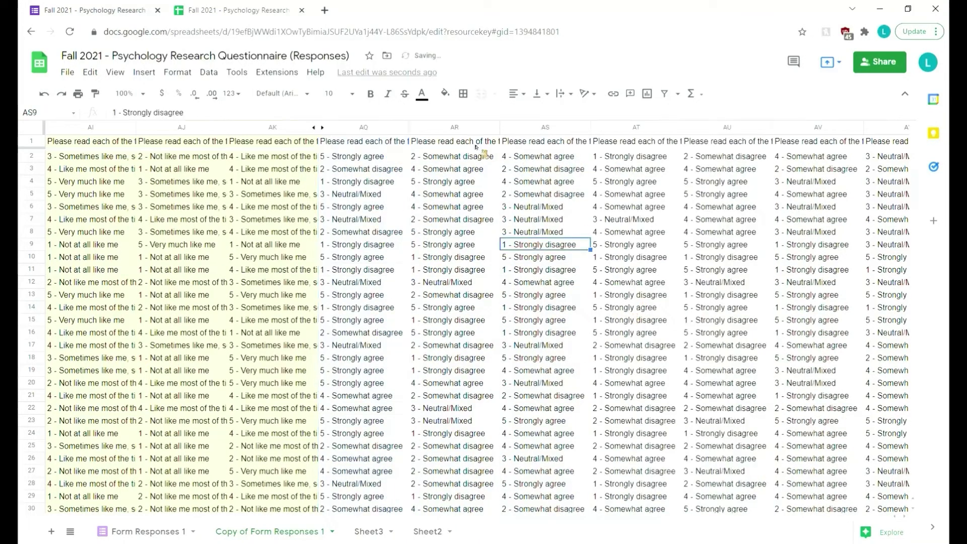
- Fill the agree/disagree item columns AQ through BB with light green
click(475, 144)
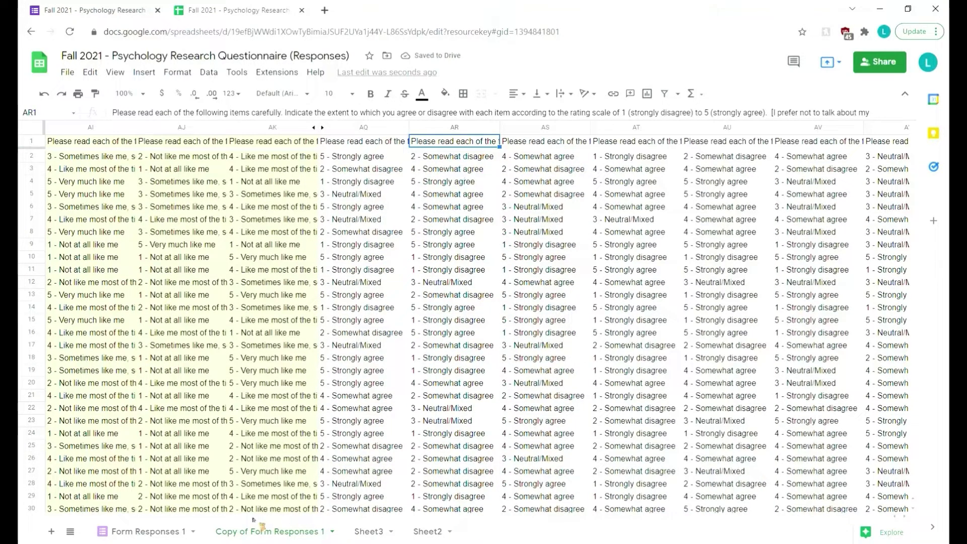
click(387, 155)
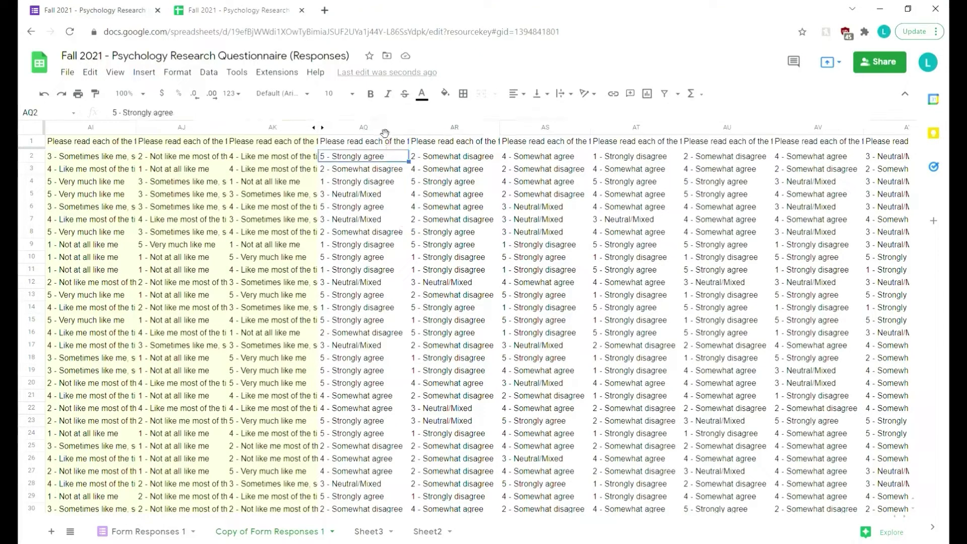
drag(384, 133, 417, 126)
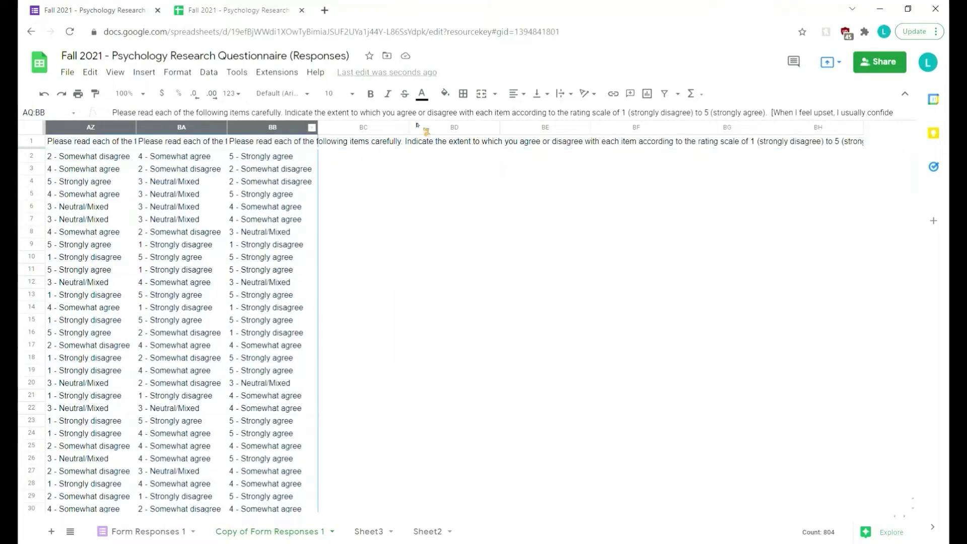
click(445, 94)
click(510, 228)
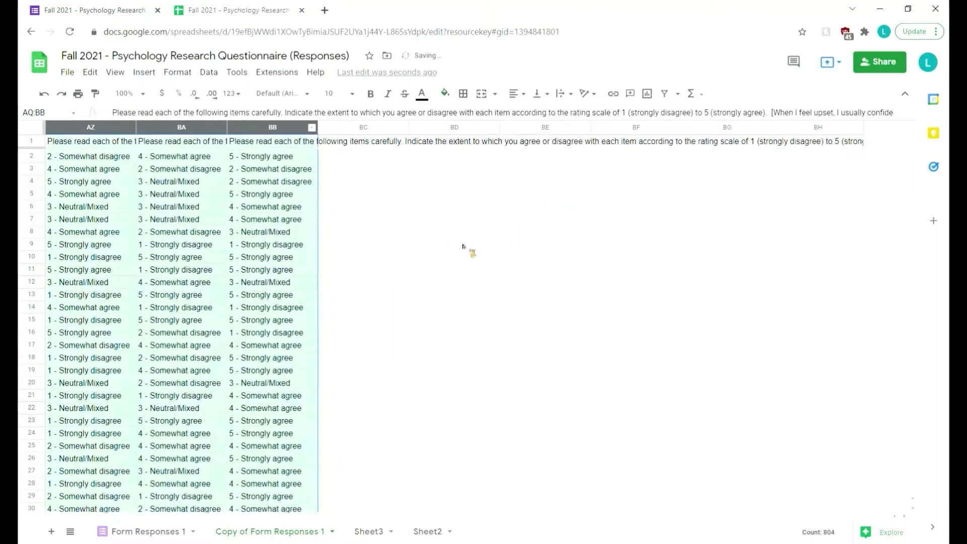
click(463, 247)
- Copy the light-yellow columns H through AK into Sheet2 starting at A1, and move Sheet3 after Sheet2
drag(756, 516, 101, 517)
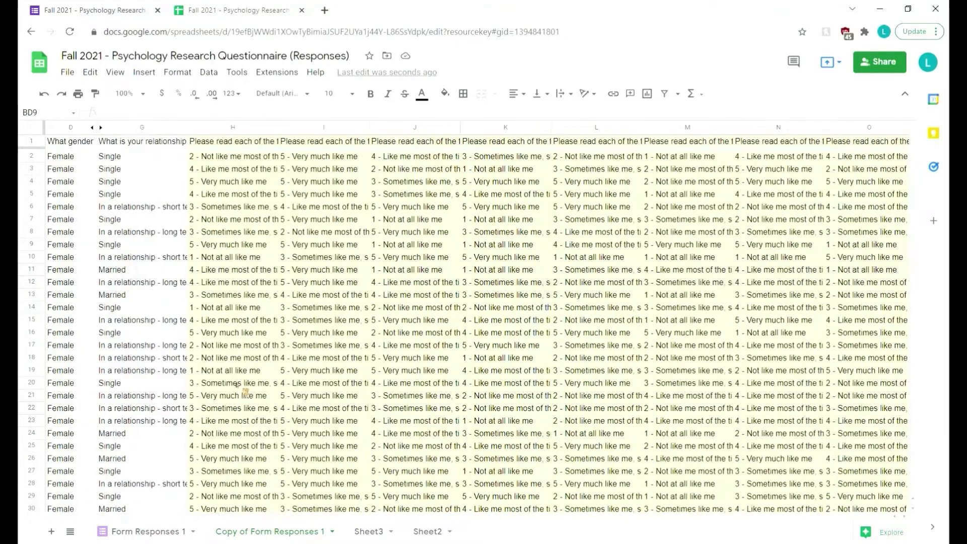
drag(246, 127, 651, 132)
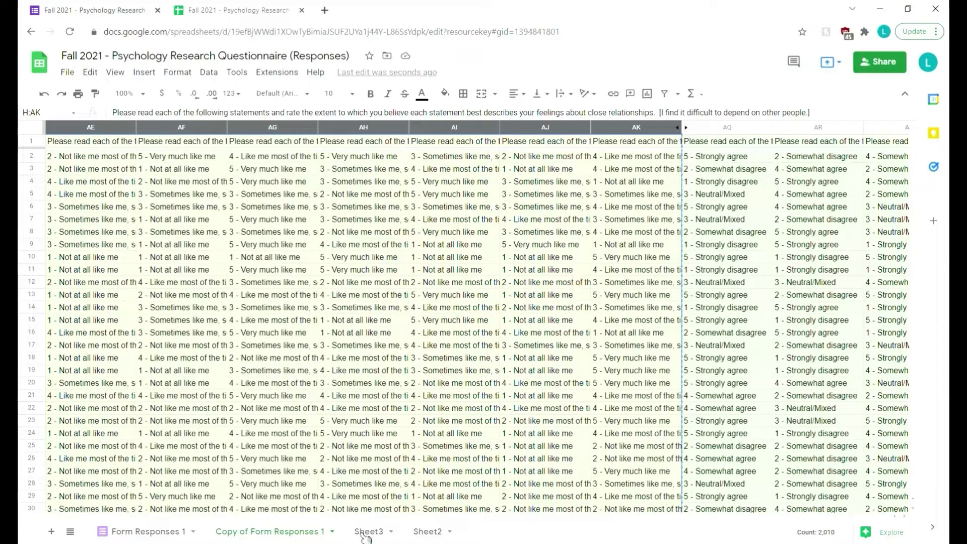
drag(366, 533, 478, 531)
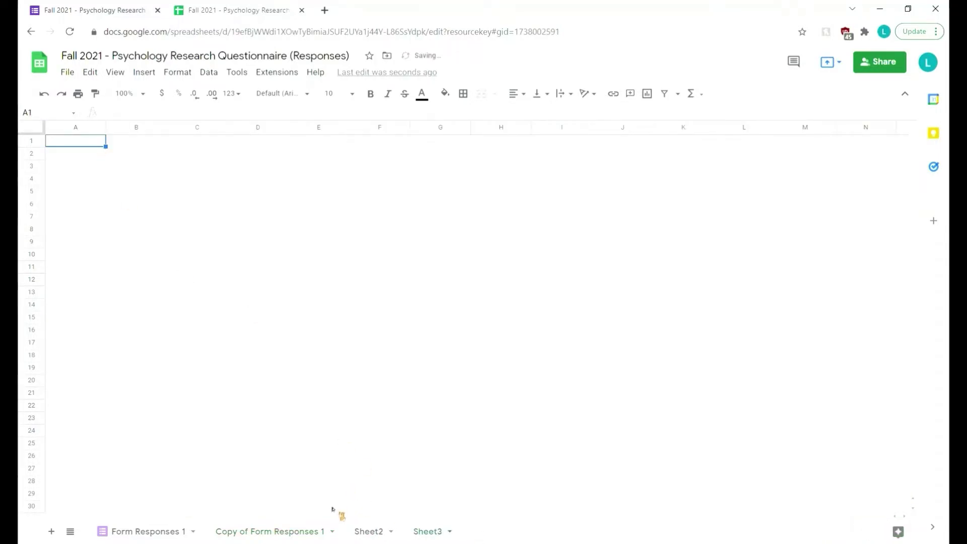
key(ctrl+v)
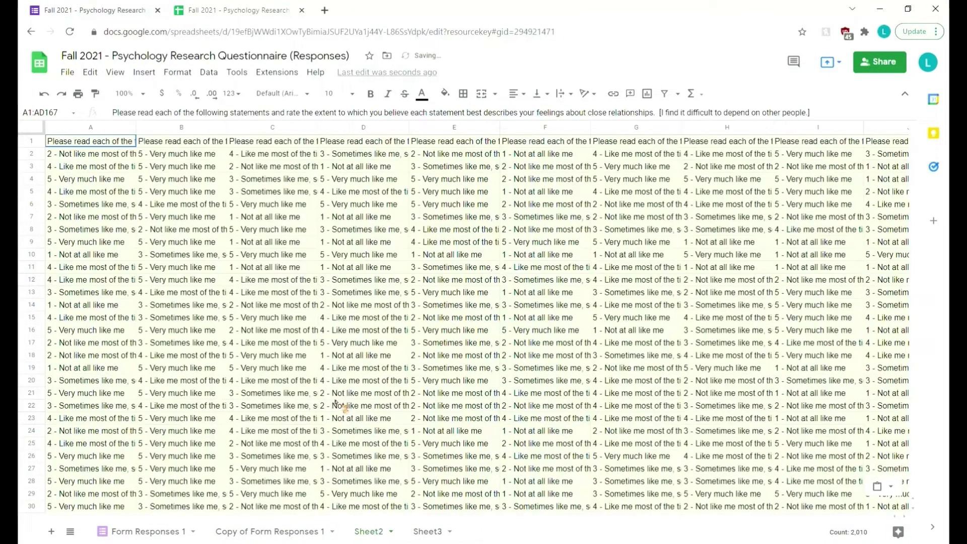
- Copy the age, gender and relationship status columns C through G from Copy of Form Responses 1
click(275, 532)
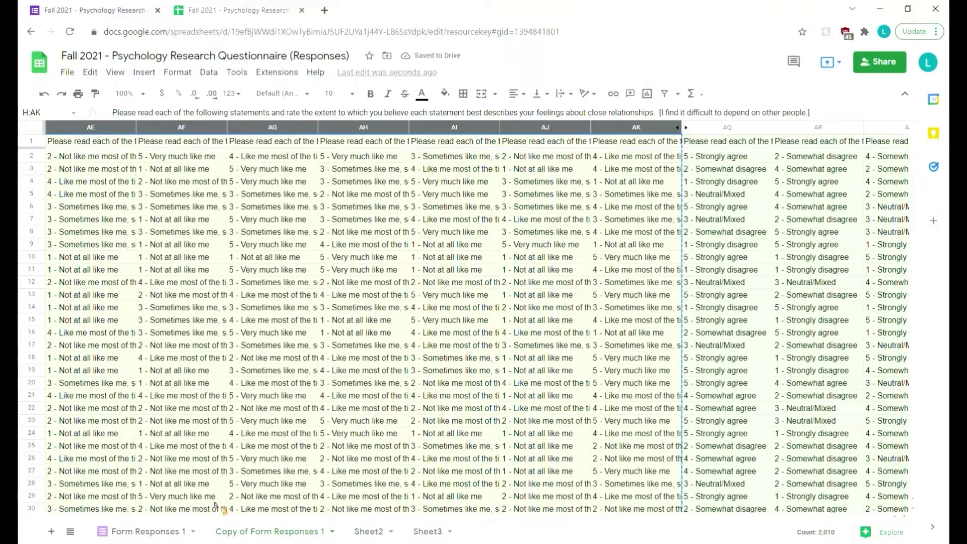
click(151, 529)
click(259, 530)
scroll(252, 519, left, 3)
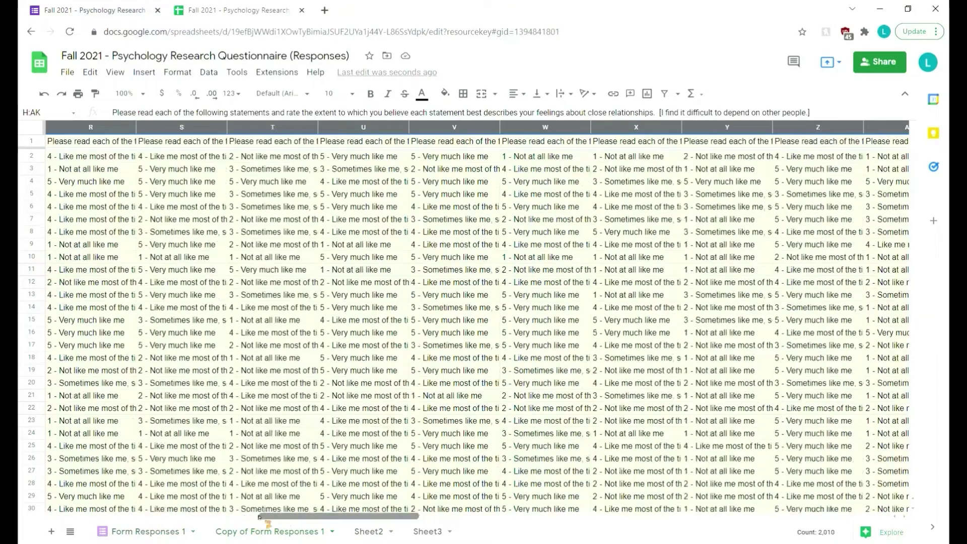
drag(267, 516, 58, 516)
drag(69, 127, 108, 126)
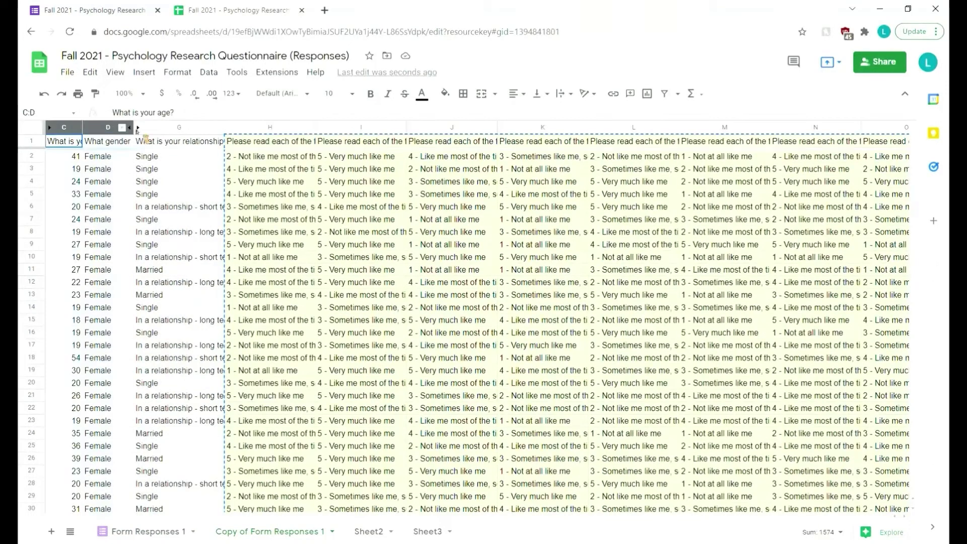
click(78, 143)
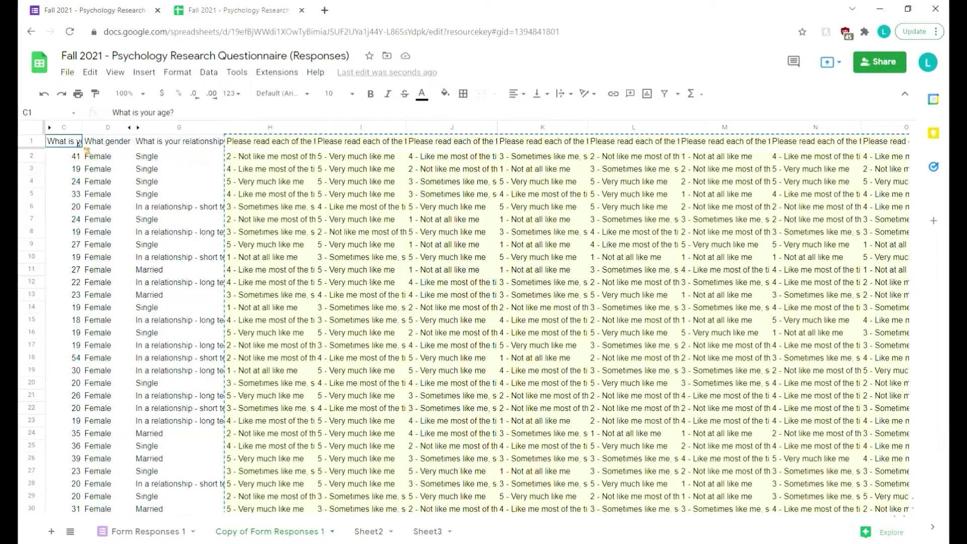
click(162, 244)
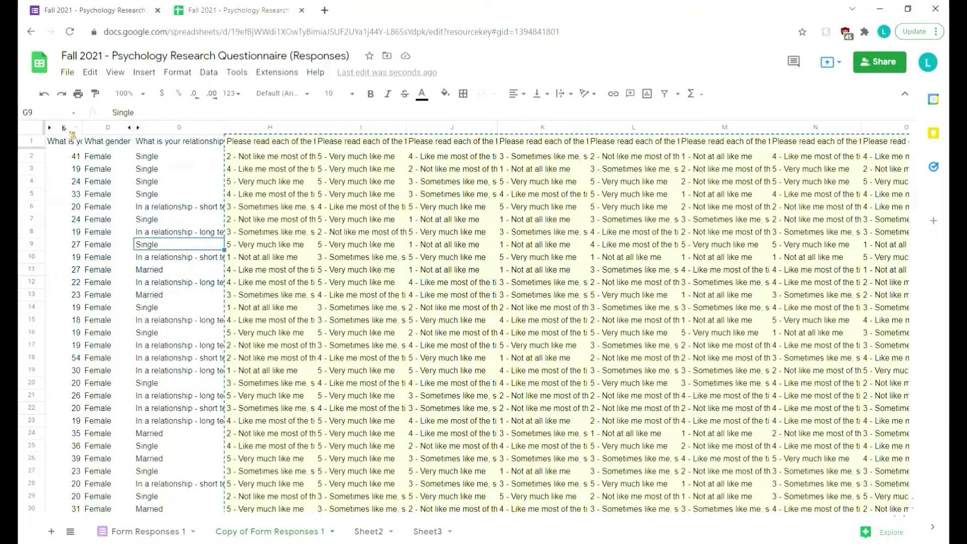
drag(64, 127, 169, 132)
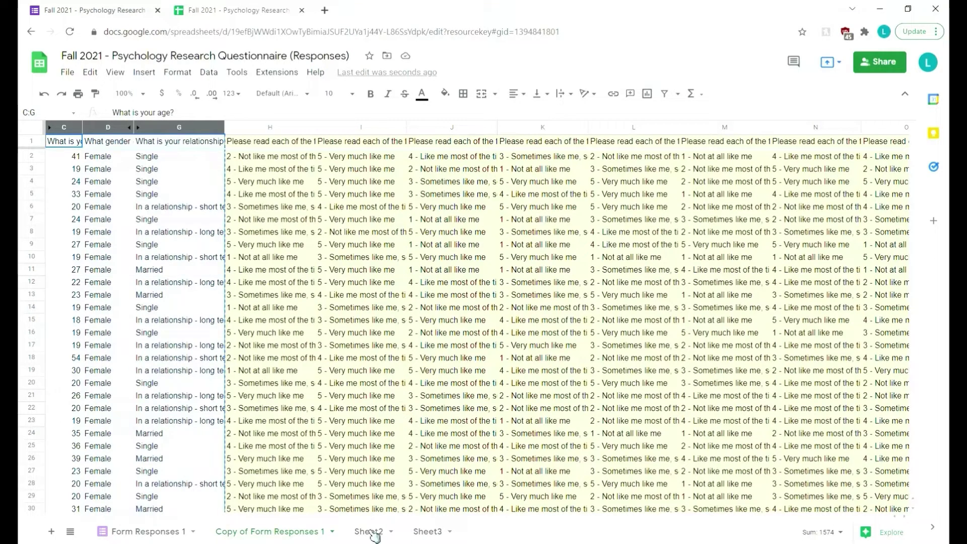
- Insert four blank columns before the first statement column in Sheet2
click(373, 533)
right_click(84, 130)
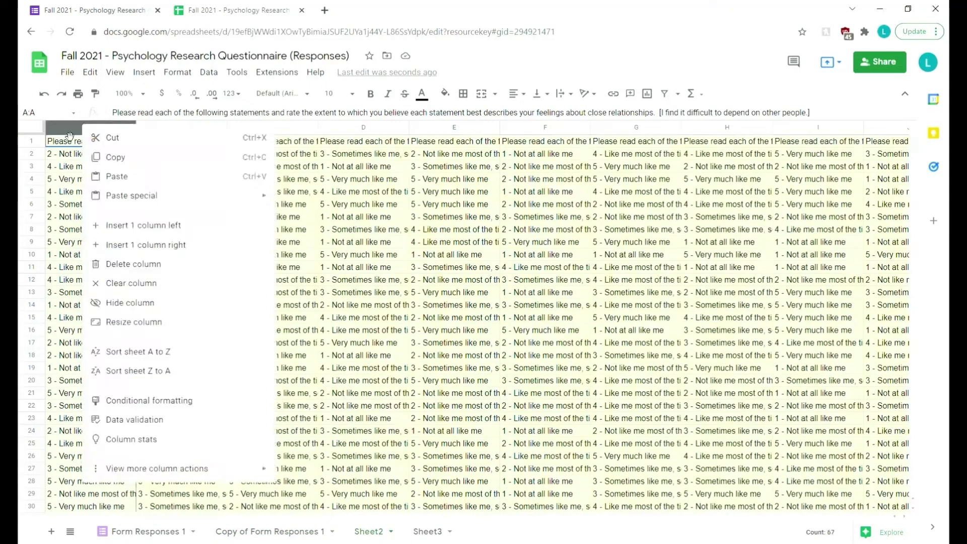
click(149, 235)
right_click(101, 129)
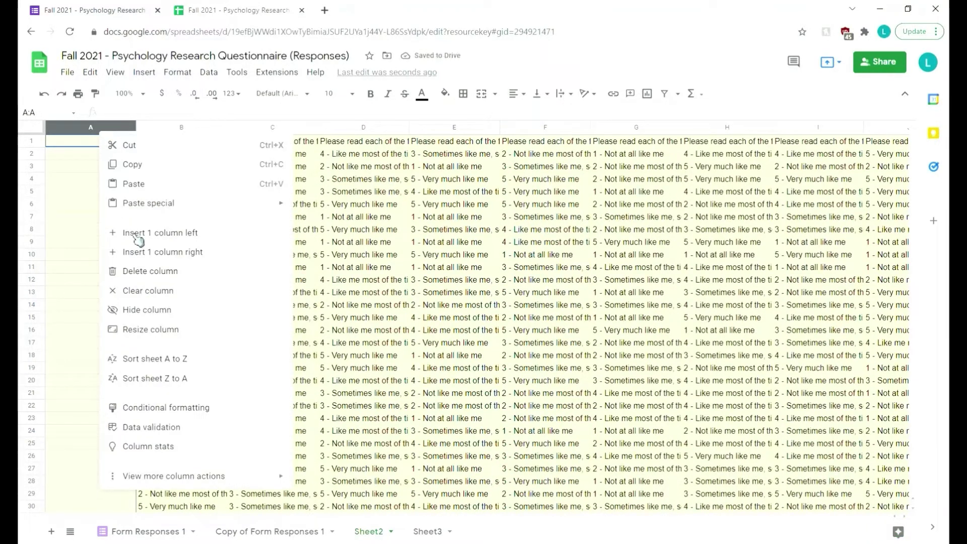
click(138, 235)
right_click(105, 130)
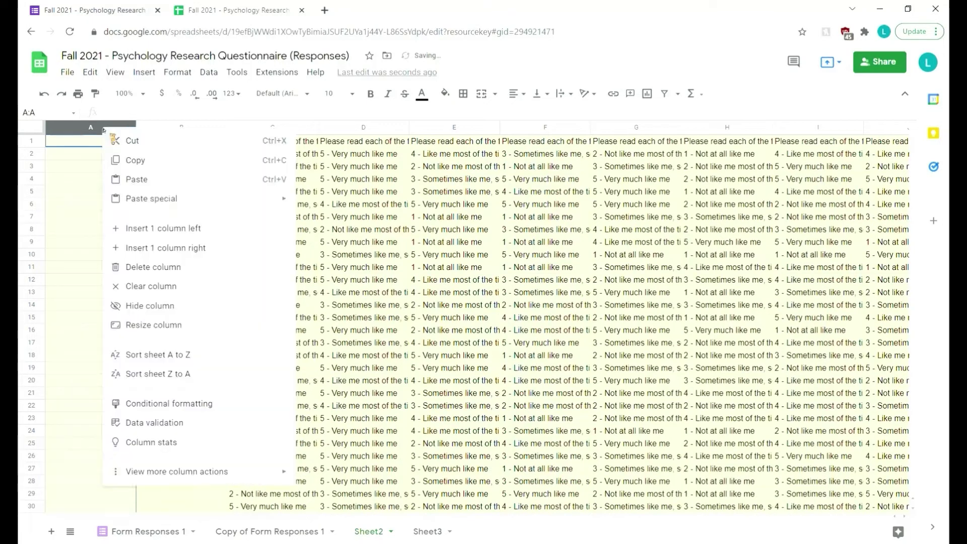
click(171, 234)
right_click(102, 132)
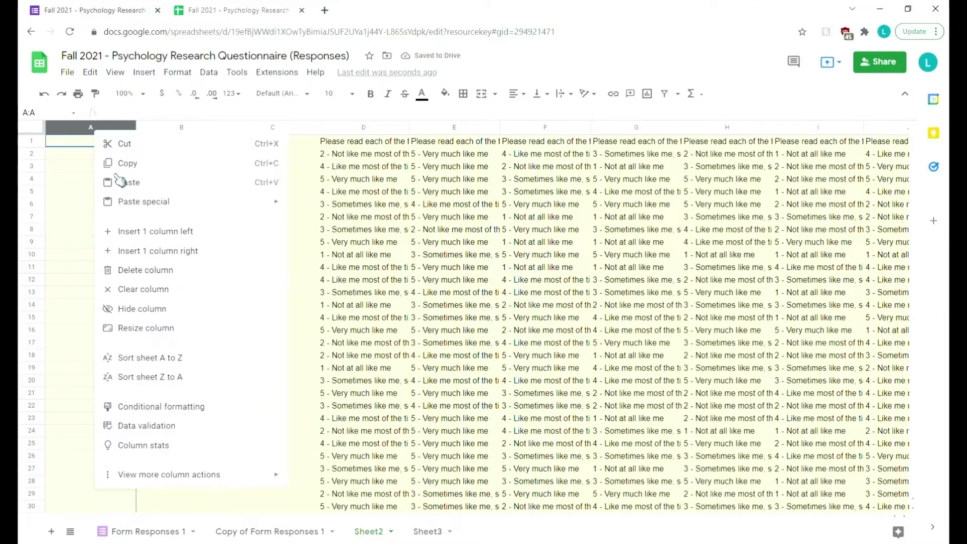
click(170, 236)
- Try pasting the copied demographic columns into Sheet2 starting at A1, check the first statement header, and undo the paste
key(ctrl+v)
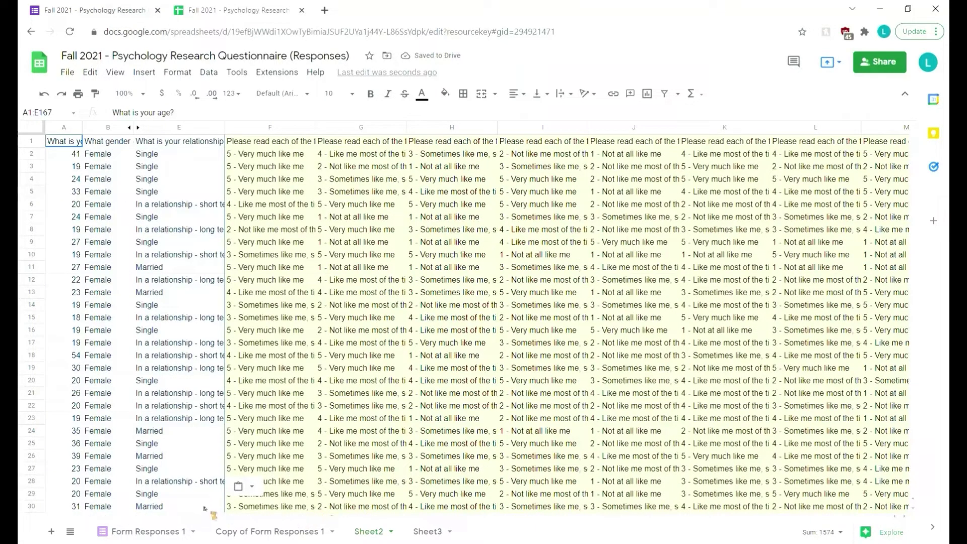
click(277, 143)
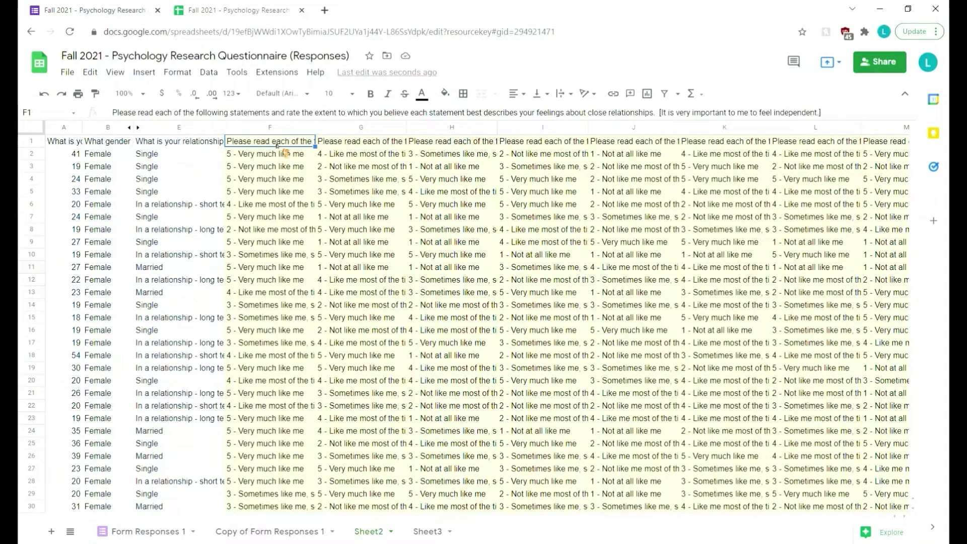
key(ctrl+z)
click(481, 142)
click(549, 142)
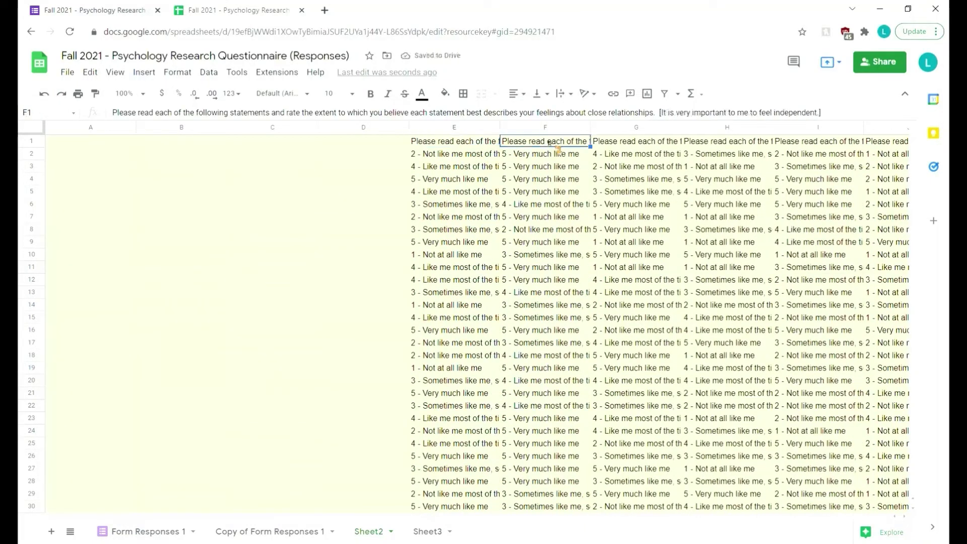
- Insert two more blank columns before column A in Sheet2
click(100, 229)
right_click(86, 128)
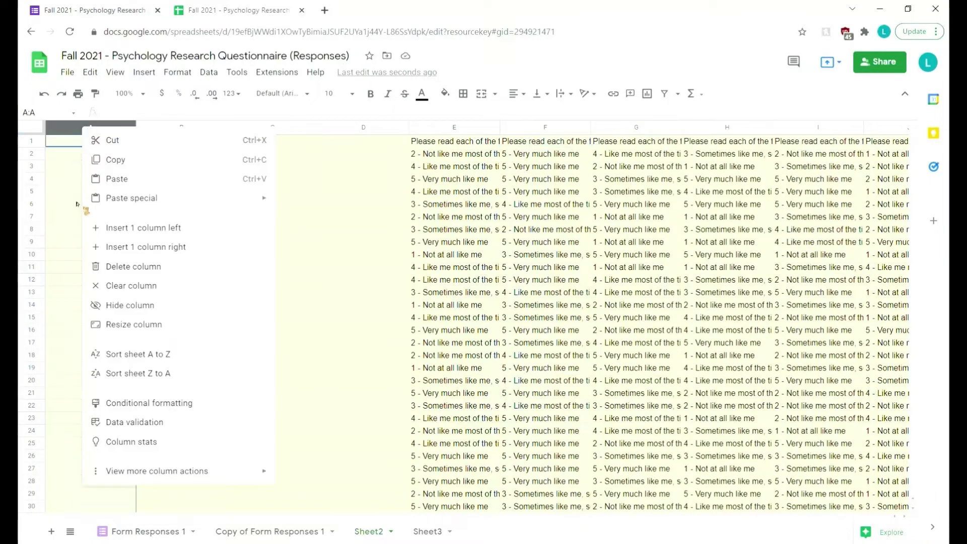
click(157, 232)
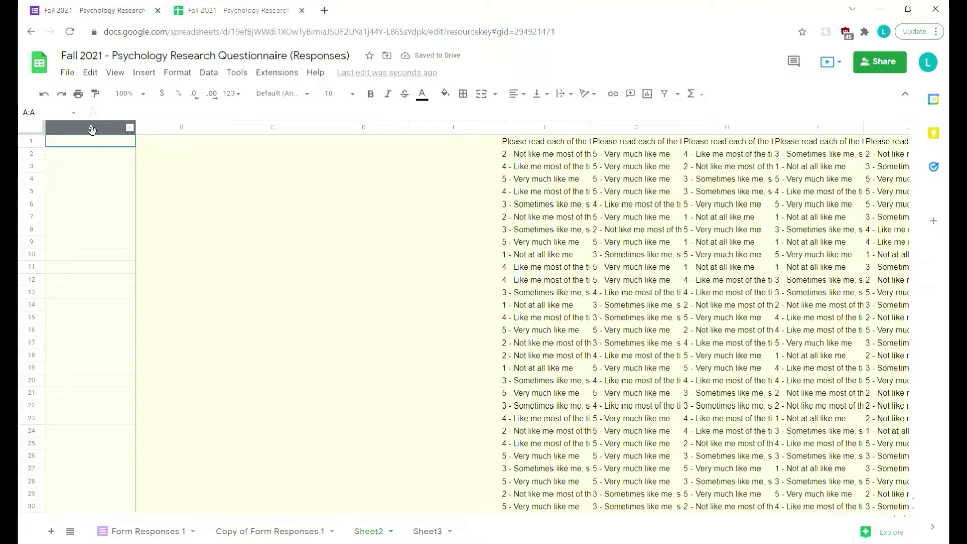
right_click(93, 132)
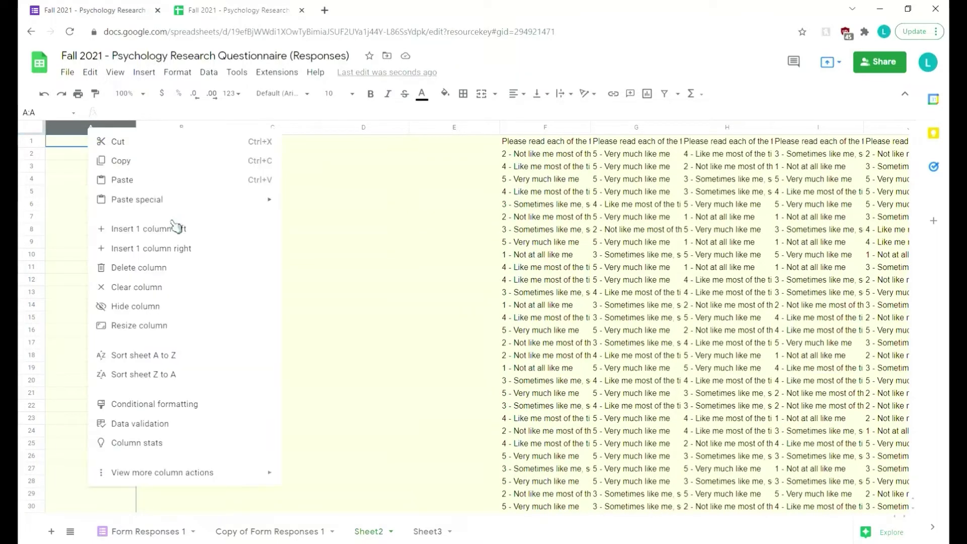
click(174, 227)
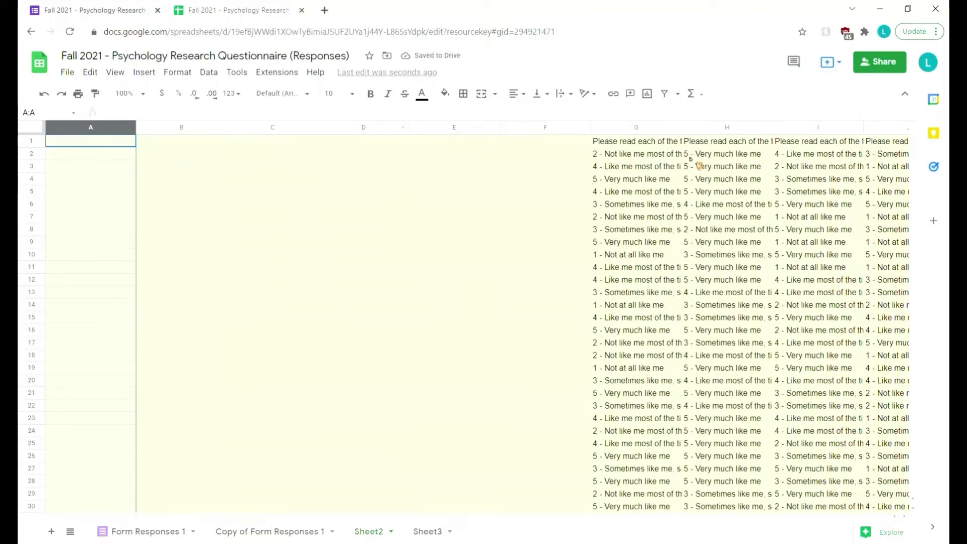
- Paste the copied age, gender and relationship status columns into Sheet2 starting at A1
click(101, 145)
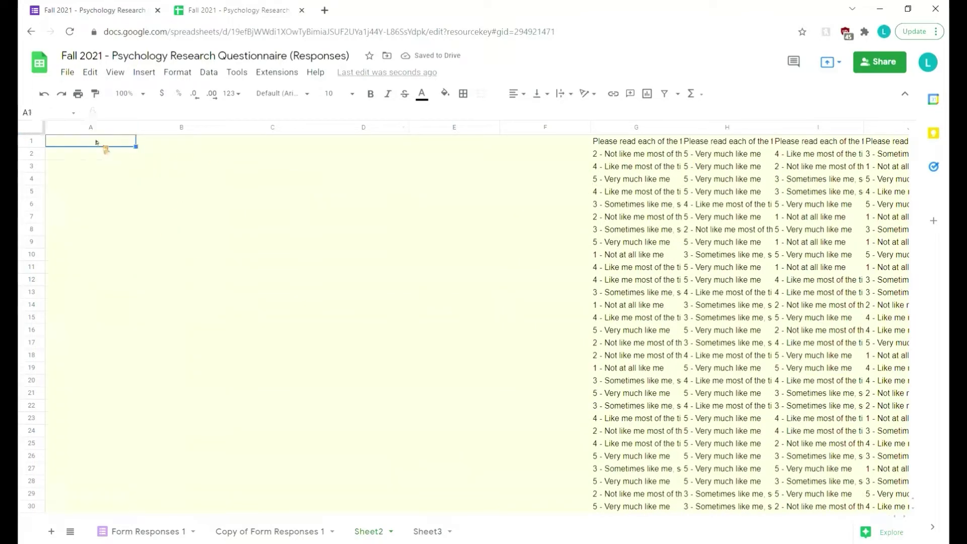
click(649, 142)
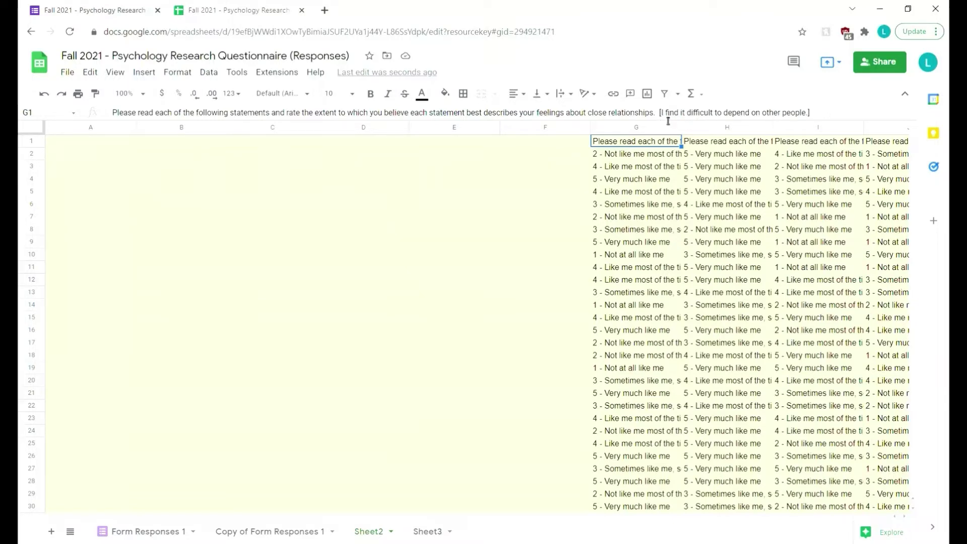
key(ctrl+z)
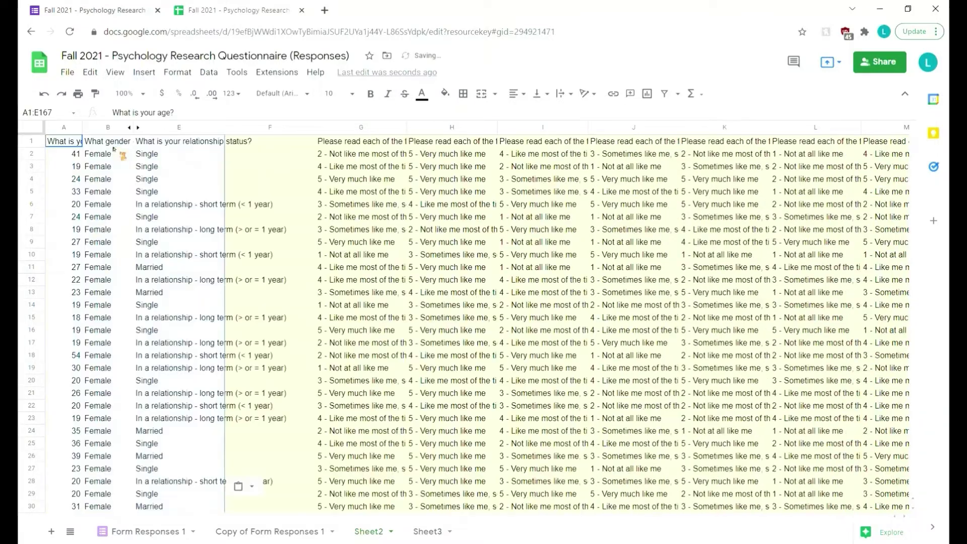
click(288, 156)
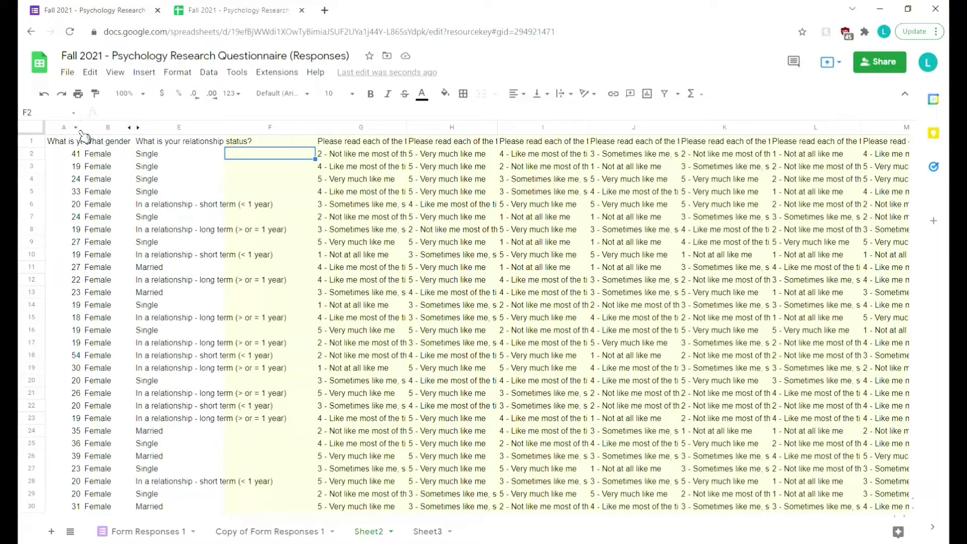
- Copy the shared instruction sentence from the first statement header in G1, leaving out the bracketed statement
click(190, 305)
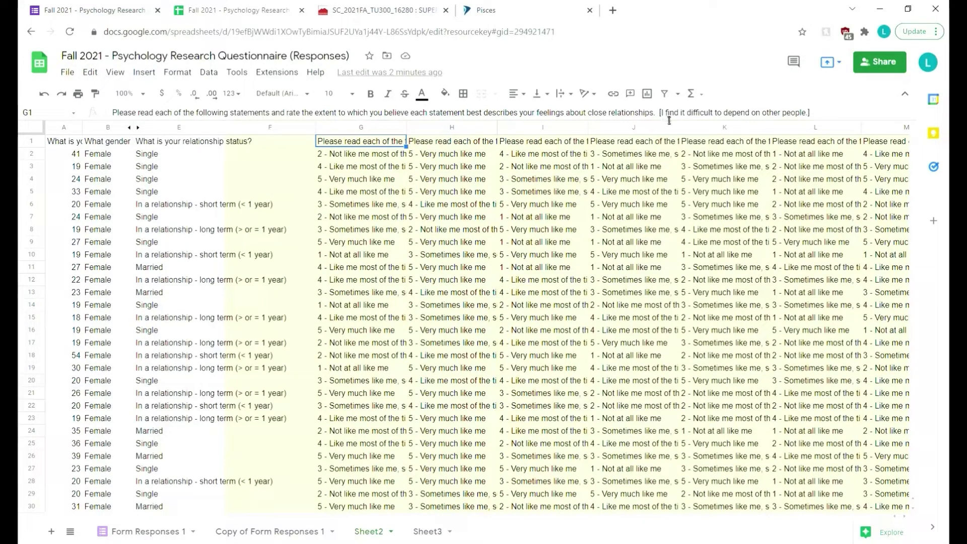
drag(660, 114, 94, 131)
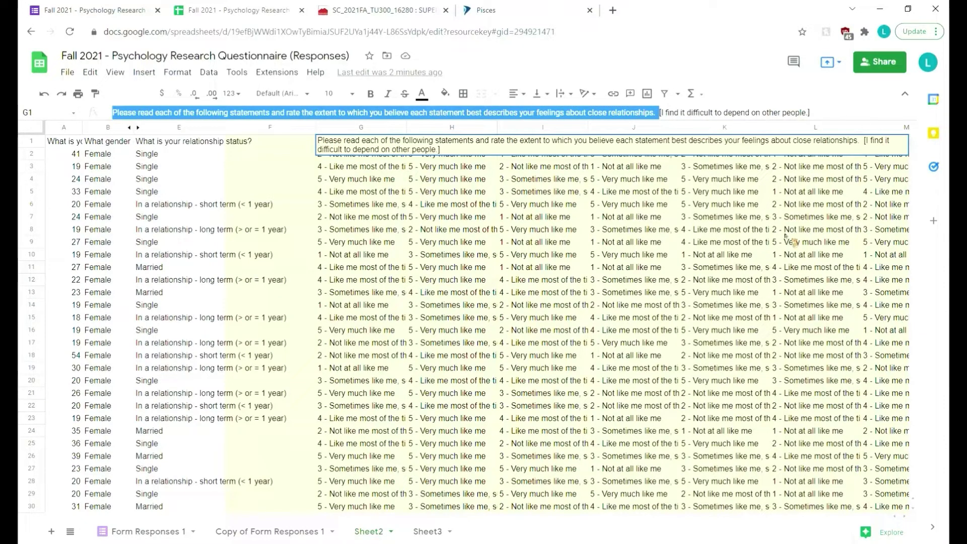
click(416, 230)
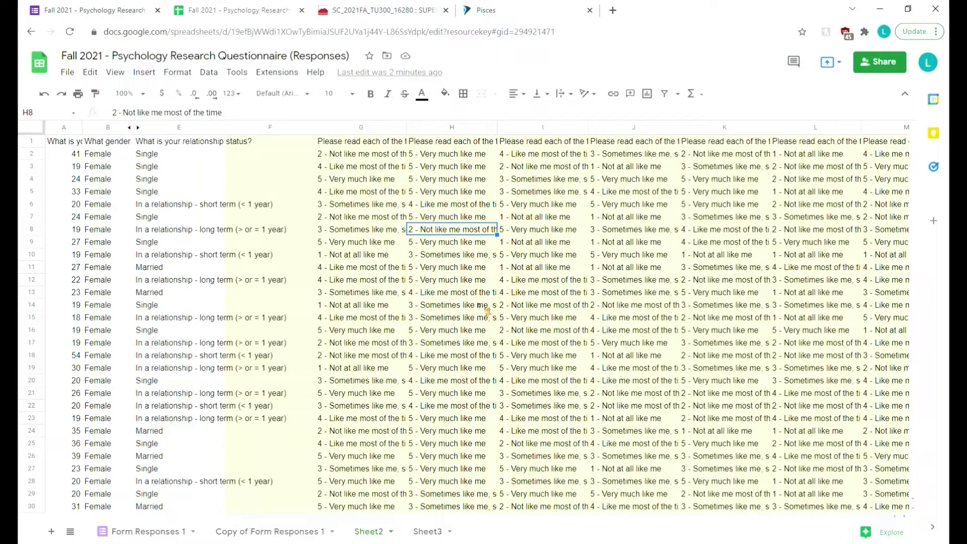
- Find and replace every occurrence of the copied instruction sentence with nothing, limiting the search to this sheet
key(ctrl+f)
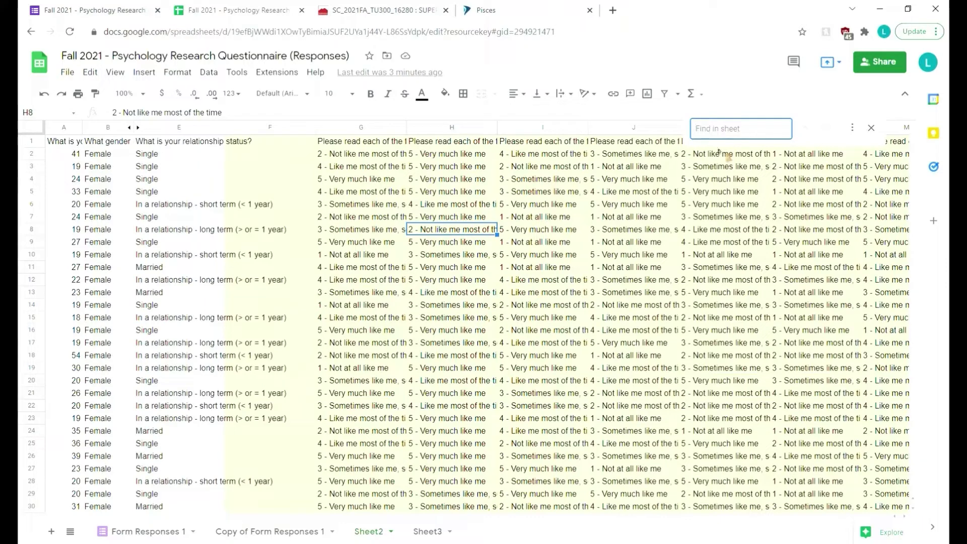
click(853, 127)
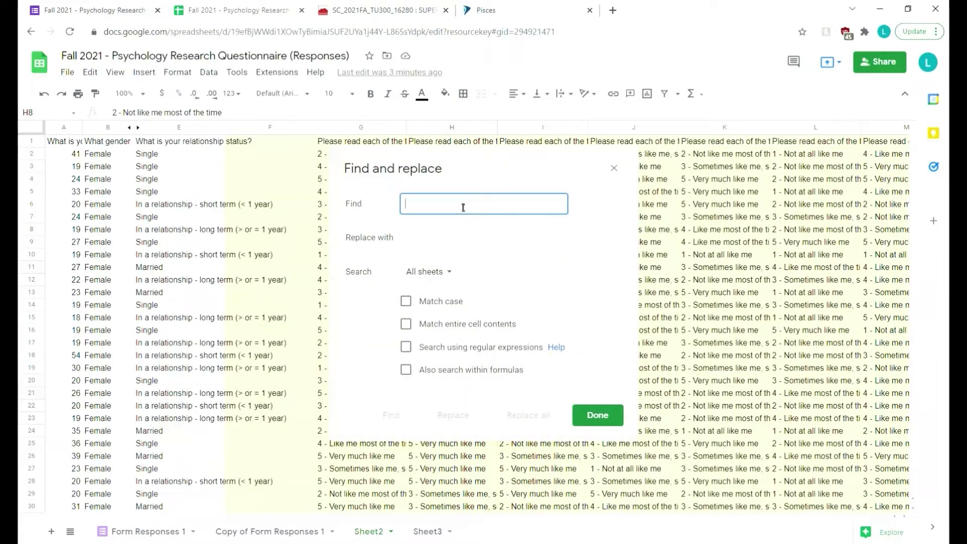
key(ctrl+v)
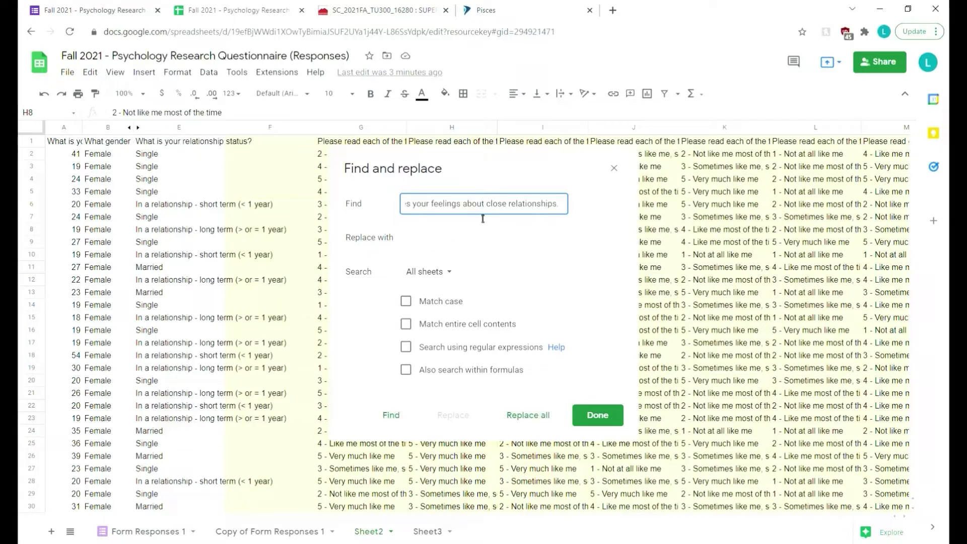
click(445, 249)
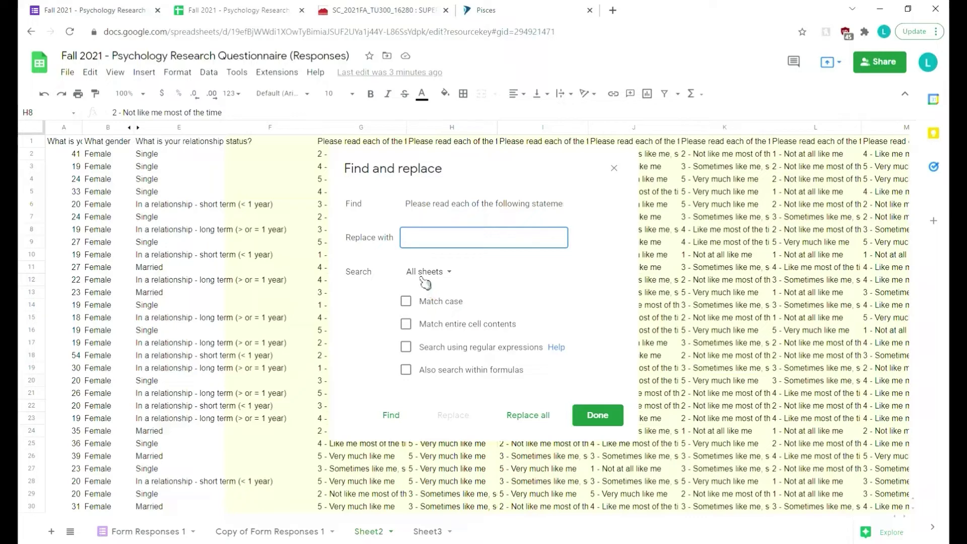
click(437, 275)
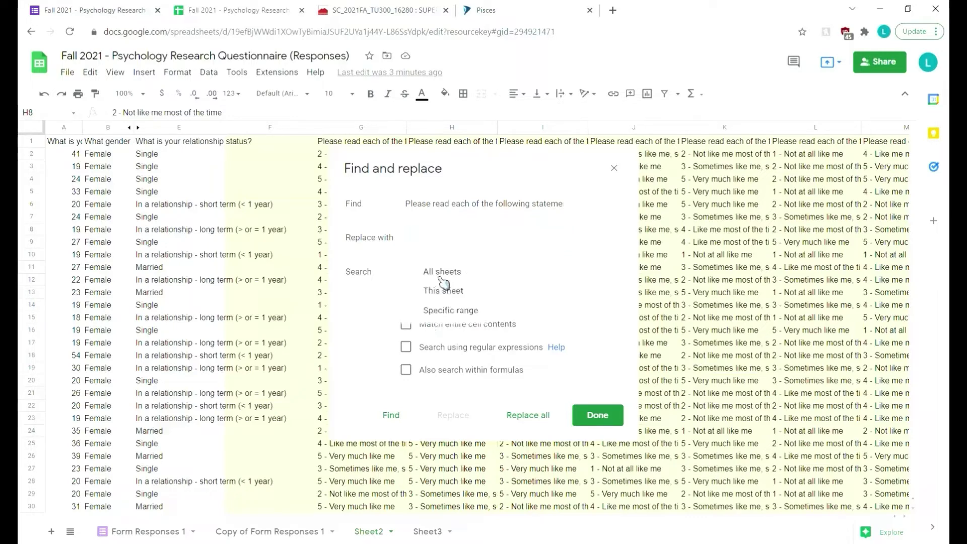
click(458, 293)
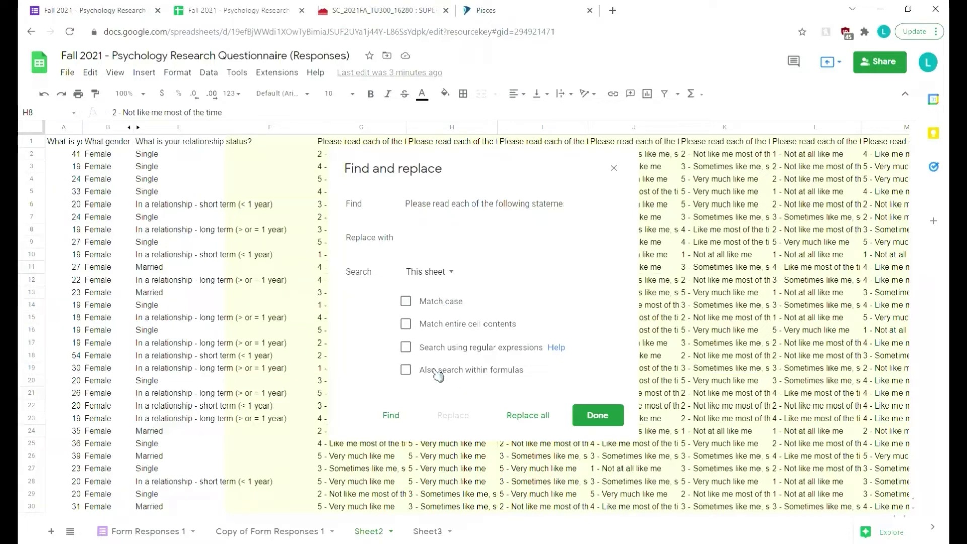
click(528, 416)
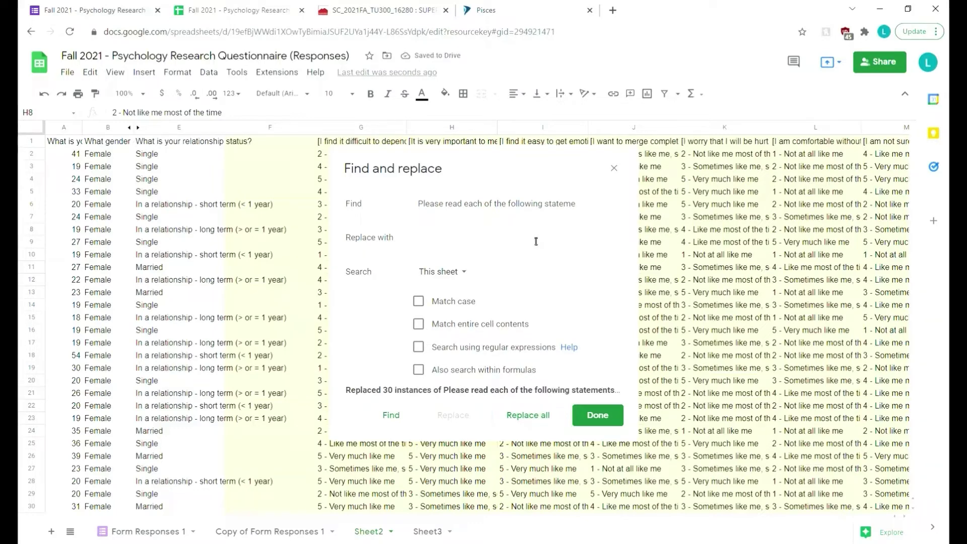
click(615, 425)
- Check the shortened statement headers across row 1 of Sheet2, from G1 through V1 and back
click(375, 142)
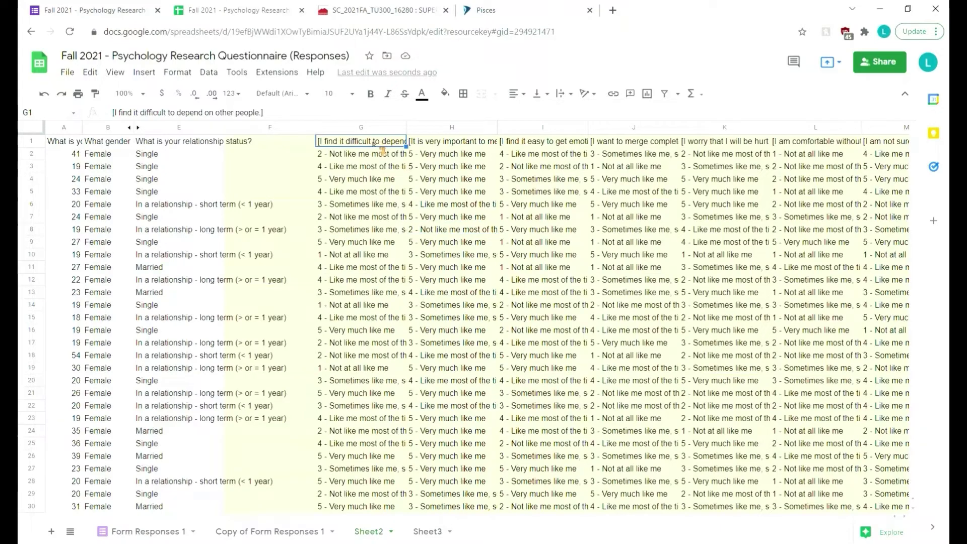
key(Right)
key(Right)
key(Right)
key(Right)
key(Right)
key(Right)
key(Right)
key(Right)
key(Right)
key(Right)
key(Right)
key(Right)
key(Right)
key(Right)
key(Right)
key(Right)
key(Right)
key(Right)
key(Right)
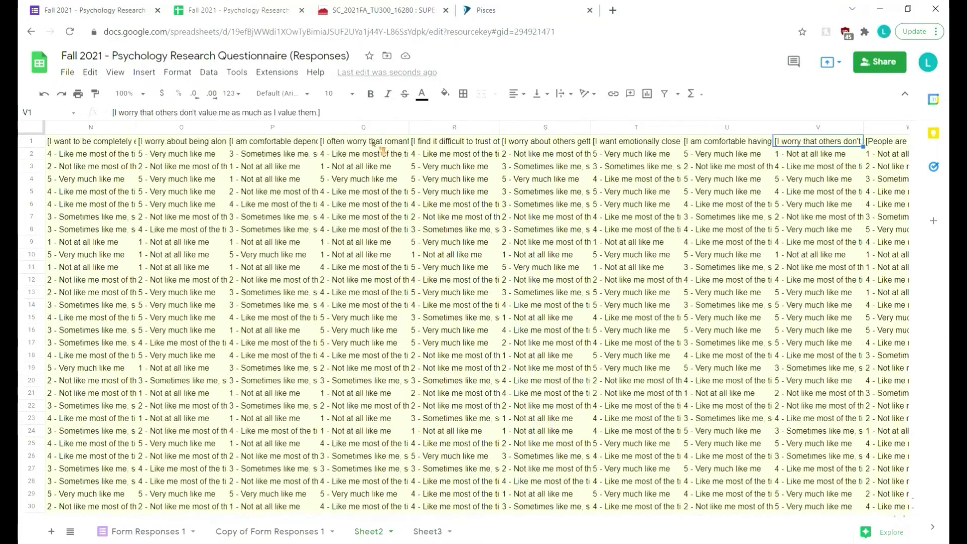
key(Left)
key(Left)
key(Left)
key(Left)
key(Left)
key(Left)
key(Left)
key(Left)
key(Left)
key(Left)
key(Left)
key(Left)
key(Left)
key(Left)
key(Left)
key(Left)
key(Left)
key(Left)
key(Left)
key(Left)
key(Right)
key(Right)
key(Right)
key(Right)
key(Right)
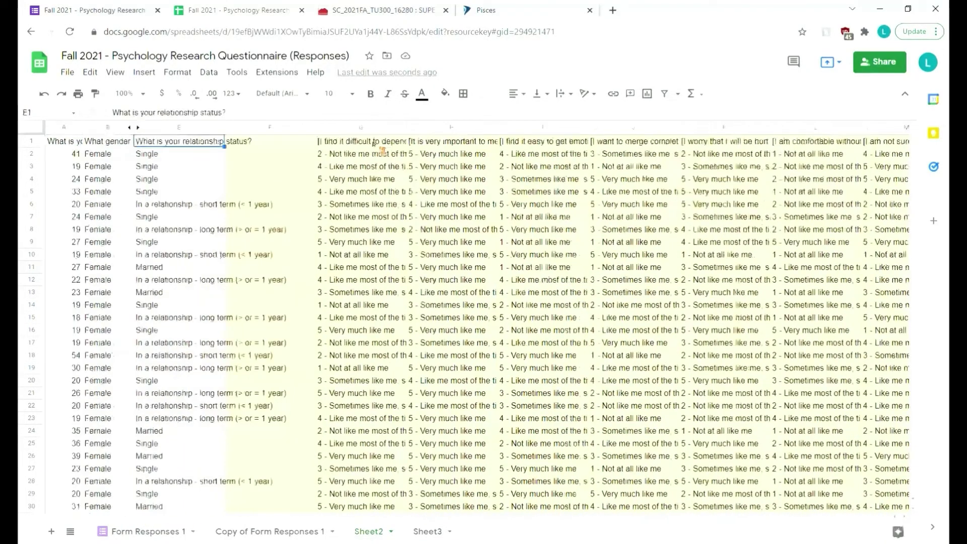
key(Left)
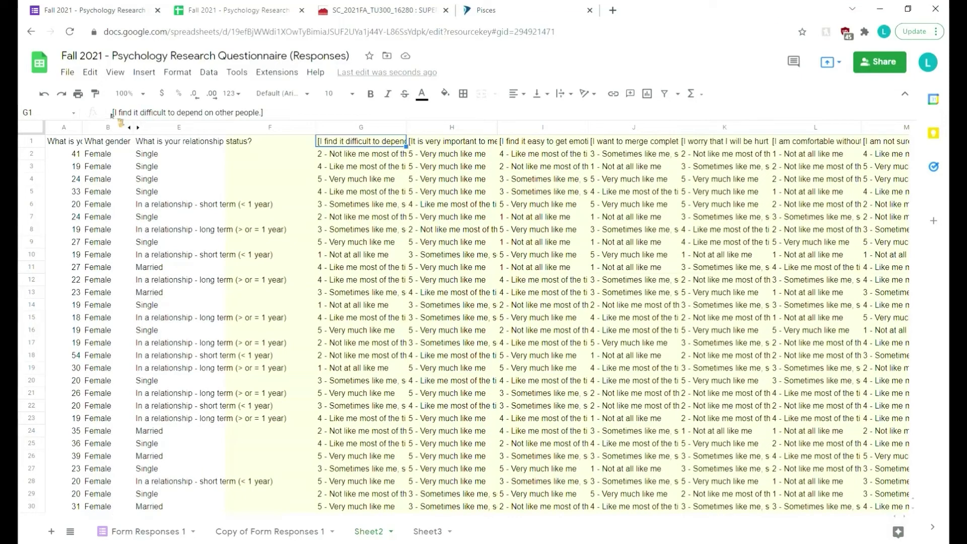
- Number the first two statement headers by prefixing G1 with "1." and H1 with "2."
key(Return)
key(Home)
text(1.)
key(Tab)
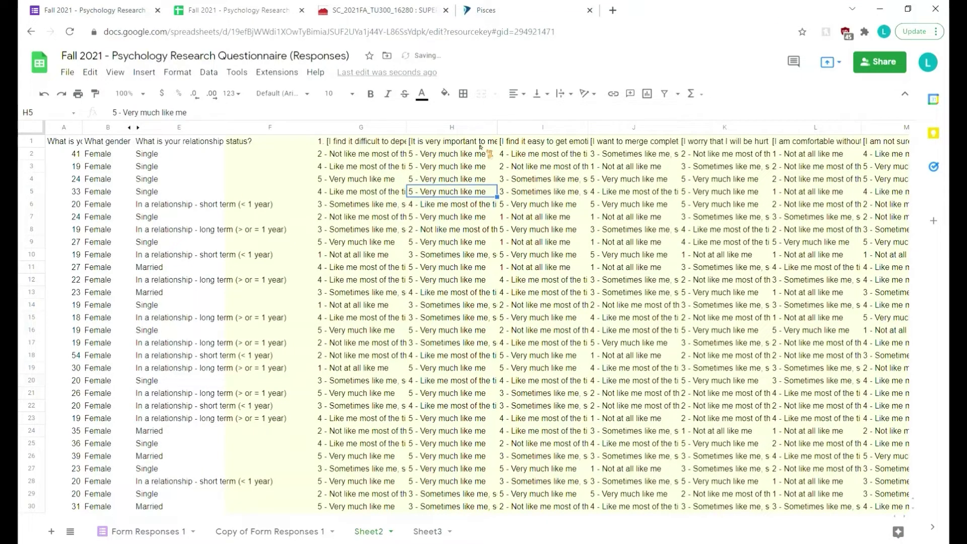
key(Return)
key(Home)
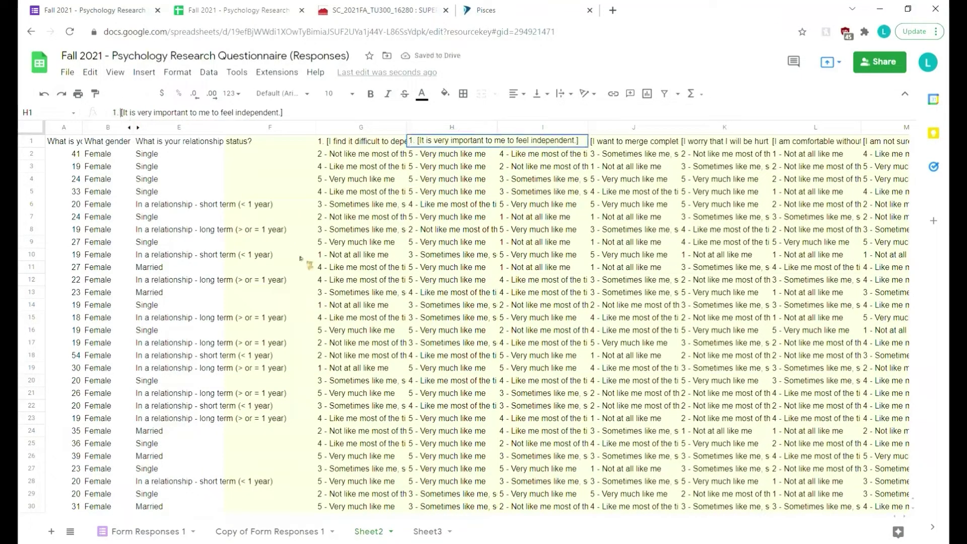
text(1)
key(BackSpace)
text(2.)
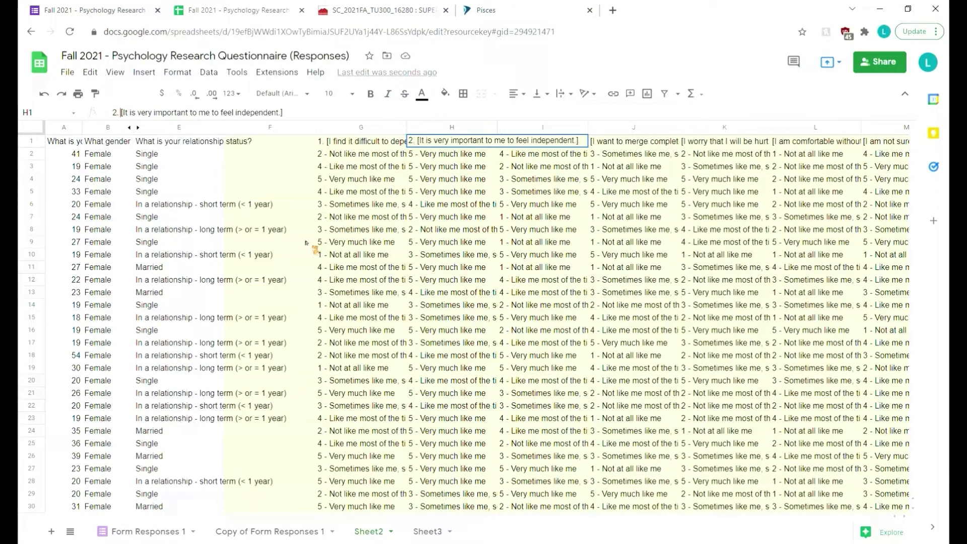
click(390, 220)
click(494, 229)
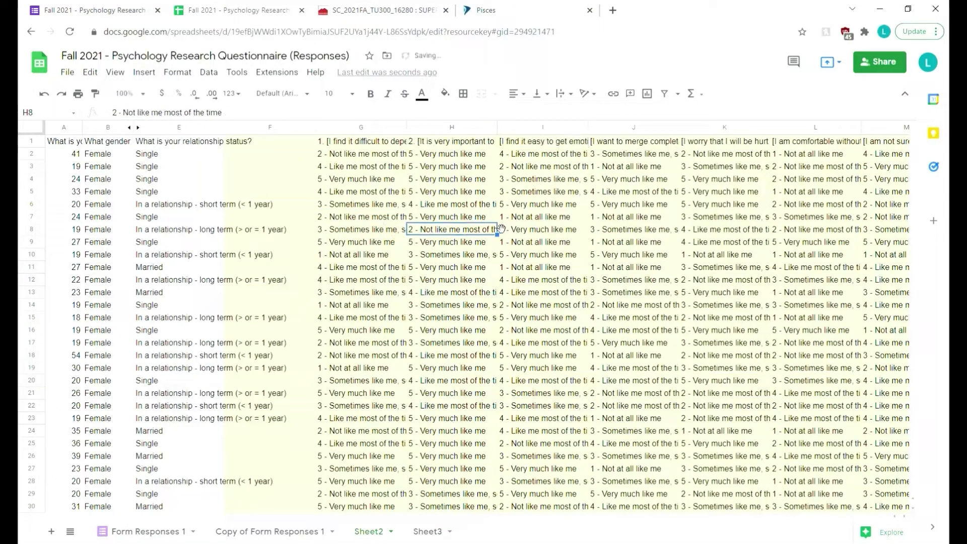
click(382, 156)
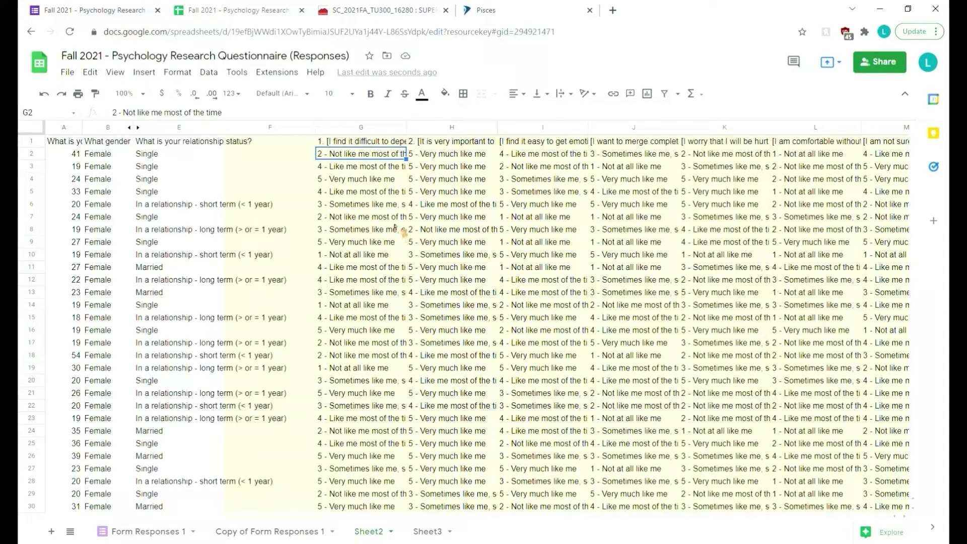
- In Sheet3, correct the label in A5 to "Strongly disagree" and widen column A to fit it
click(421, 534)
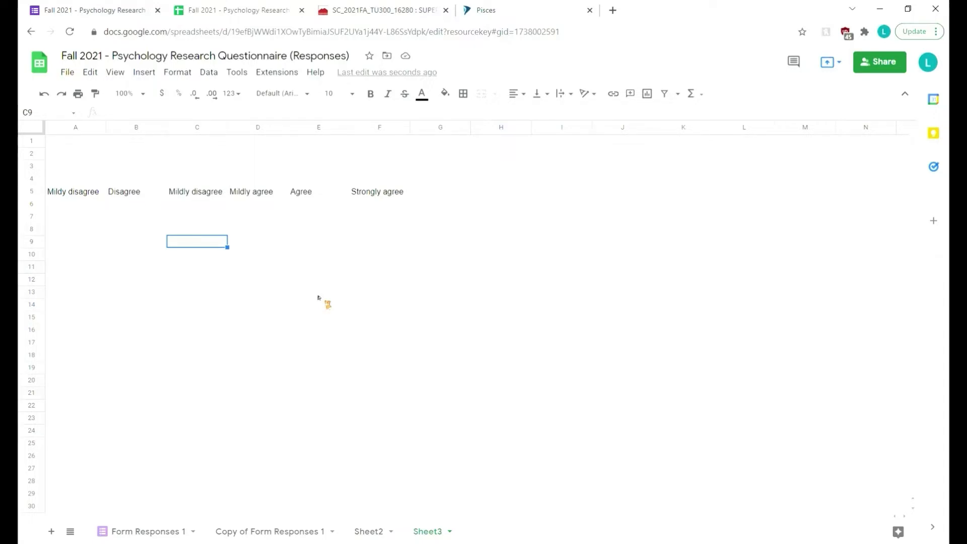
click(67, 197)
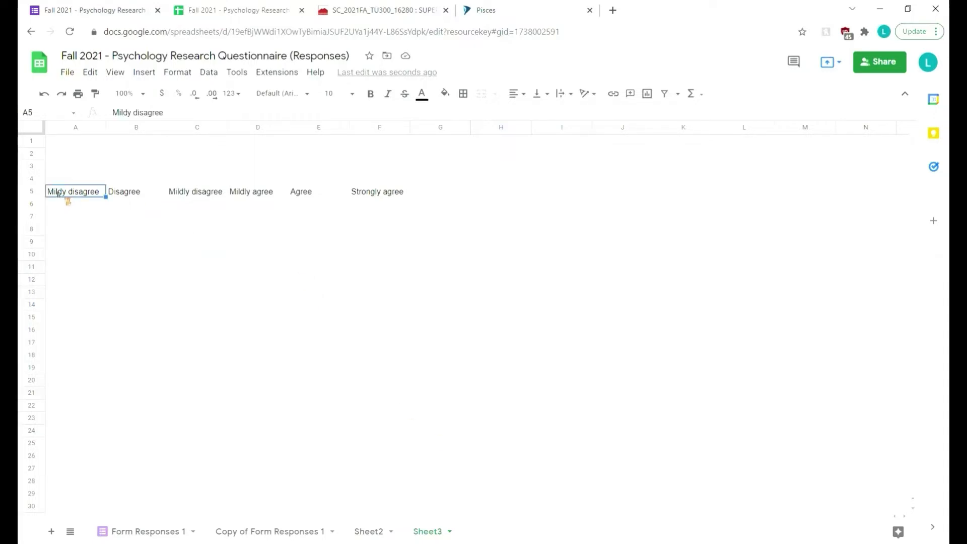
double_click(71, 198)
double_click(71, 199)
text(Strongly)
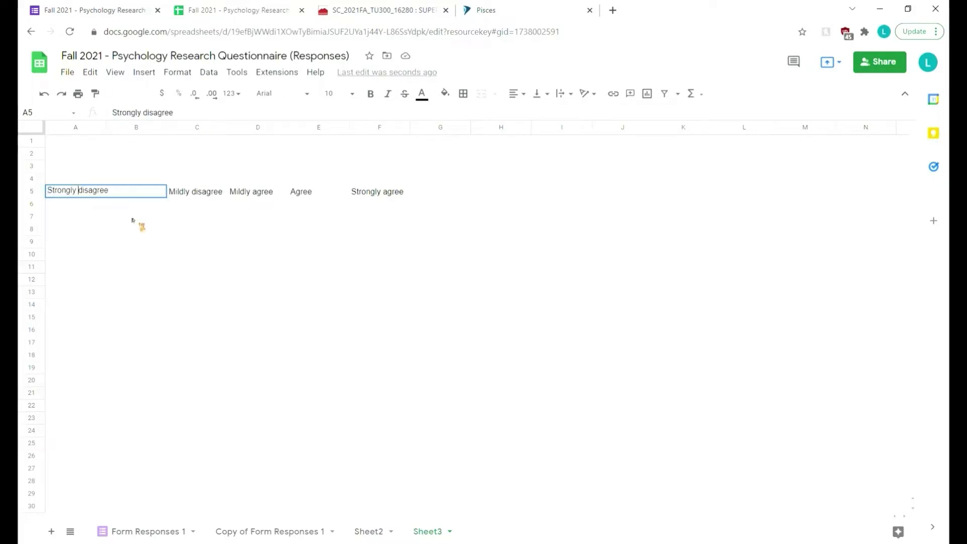
click(141, 222)
drag(106, 129, 122, 129)
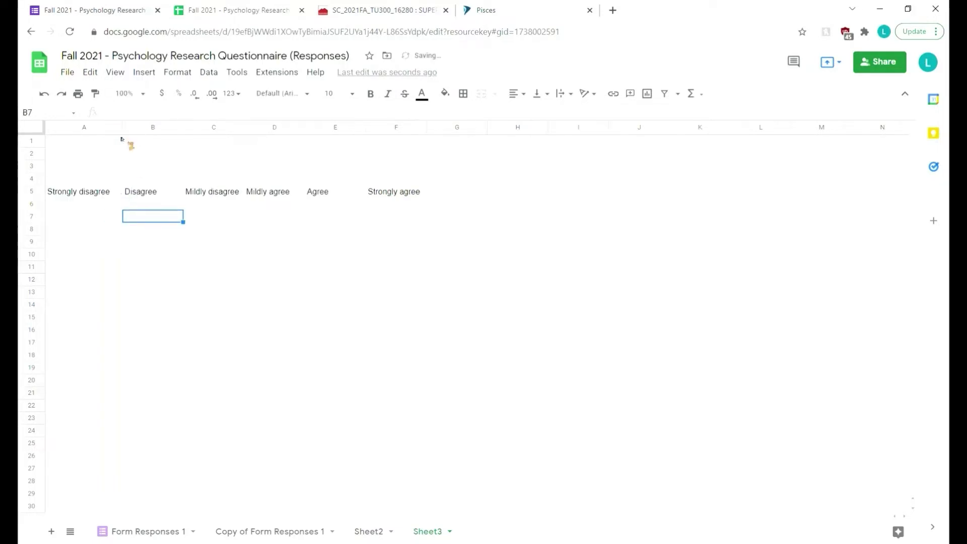
click(402, 308)
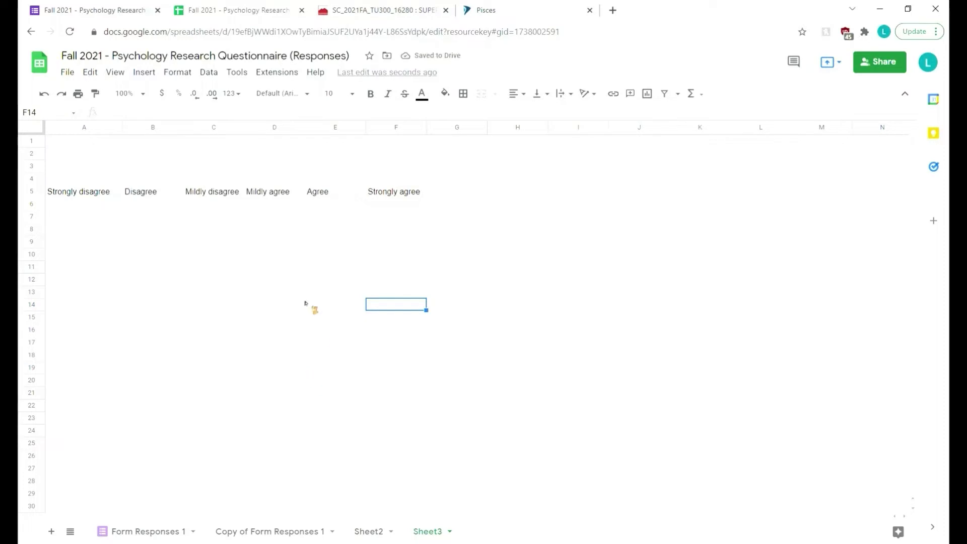
click(237, 232)
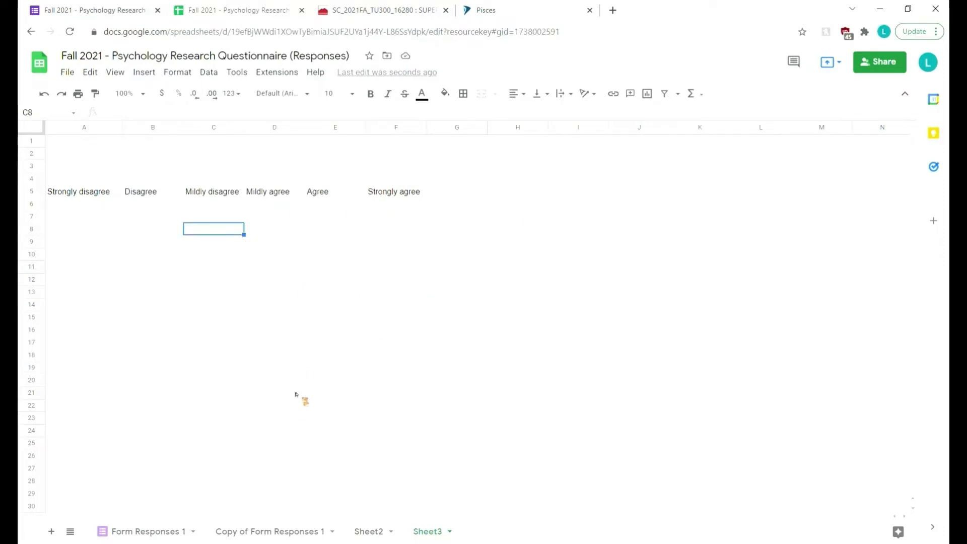
- Try replacing all instances of "Disagree" with 2 in this sheet only, and undo the replacement
key(ctrl+f)
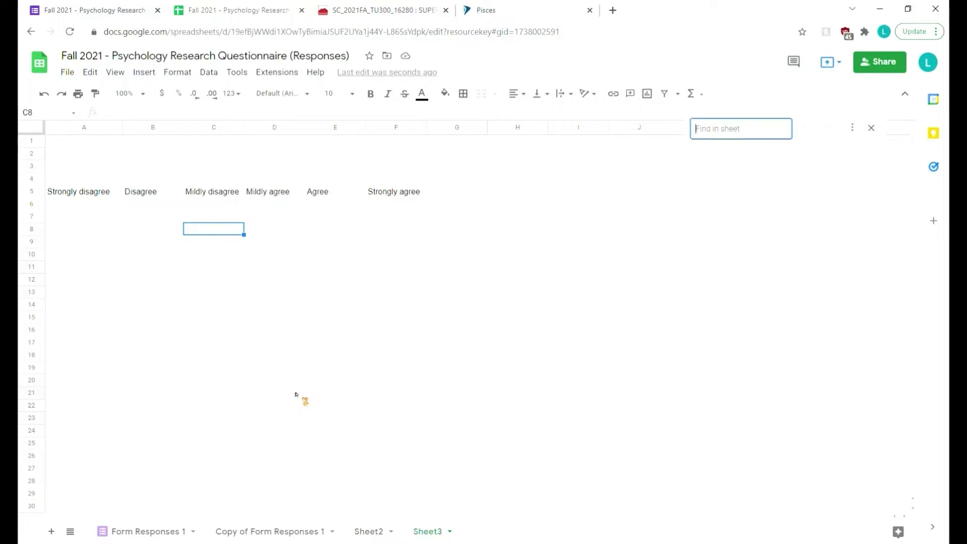
click(853, 131)
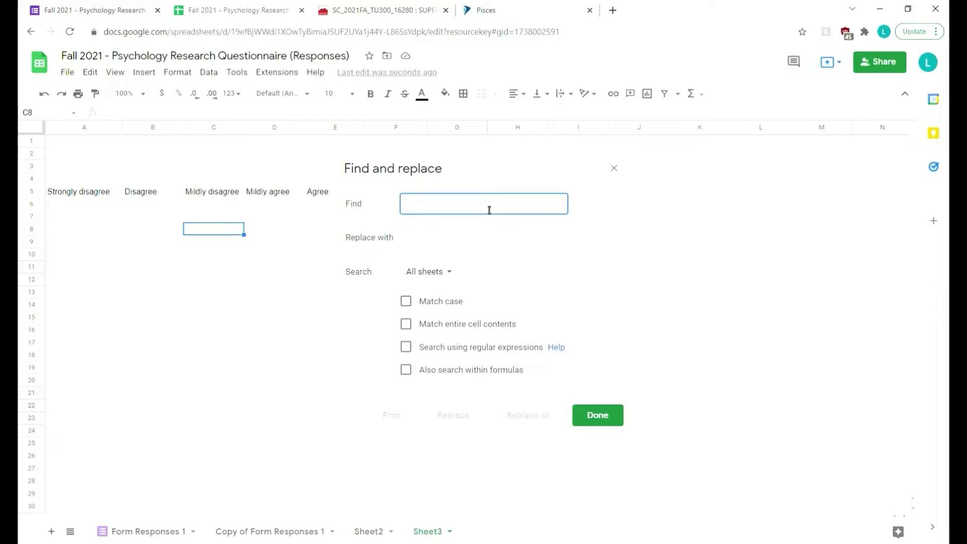
text(Disagree)
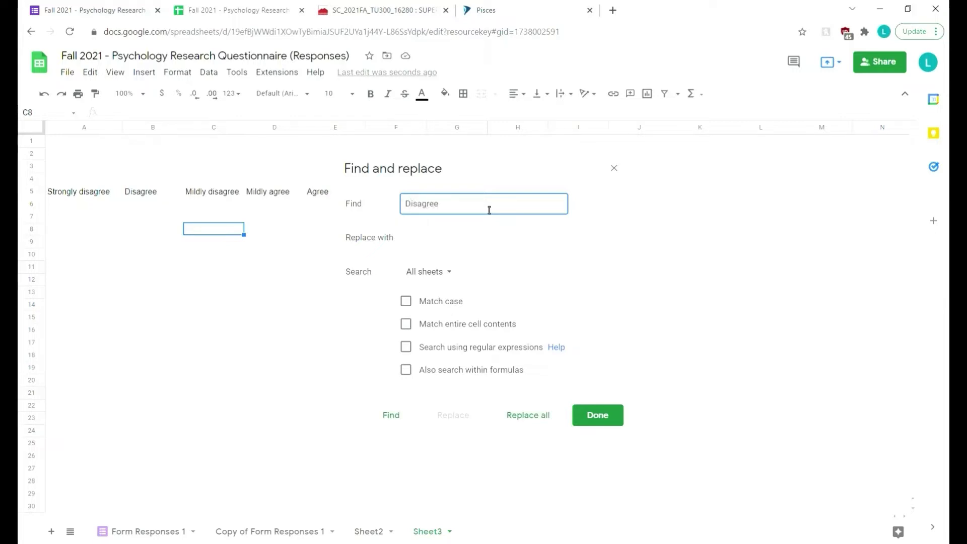
key(Tab)
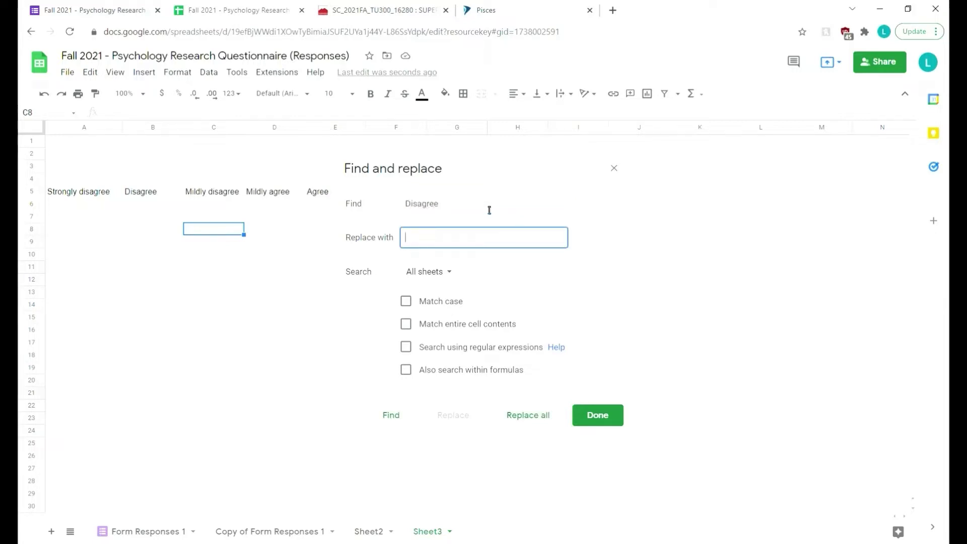
click(438, 274)
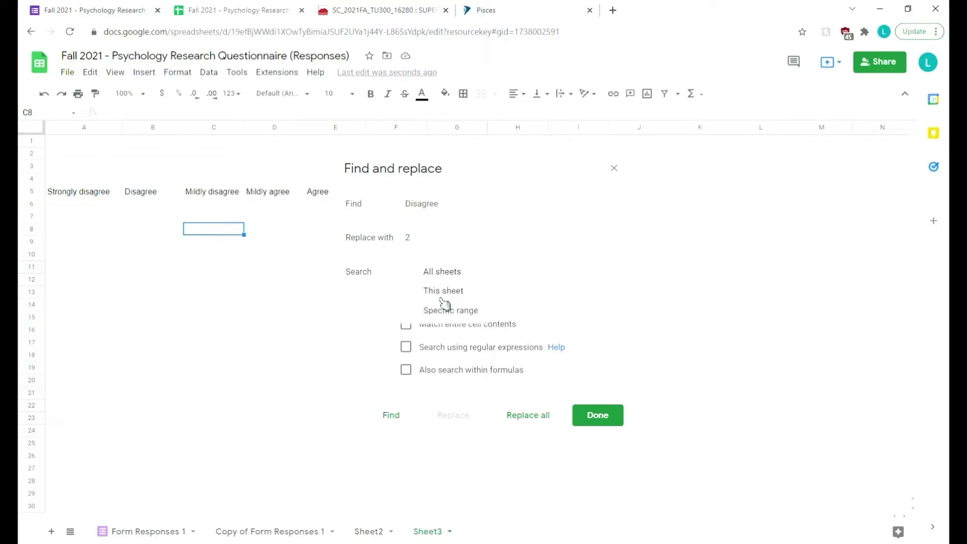
click(439, 288)
click(554, 425)
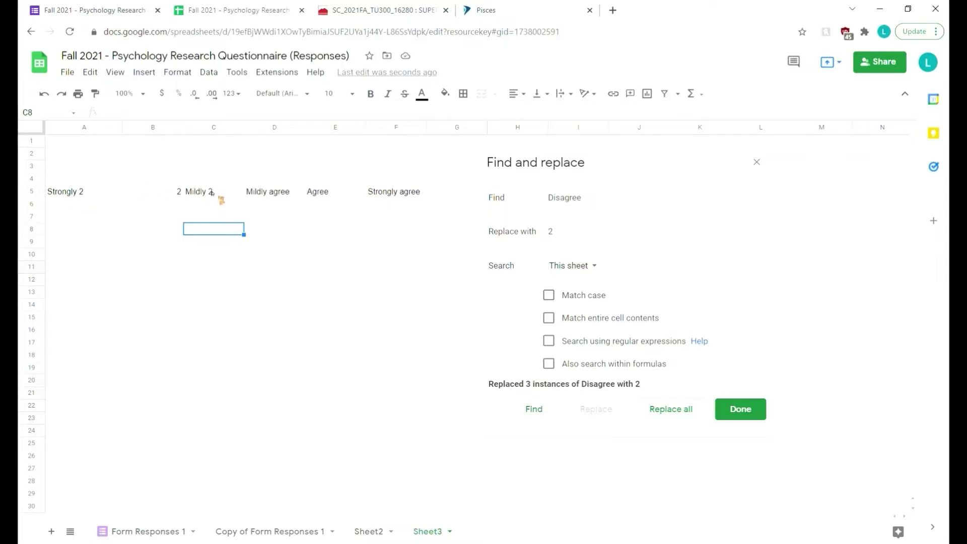
drag(625, 159, 533, 136)
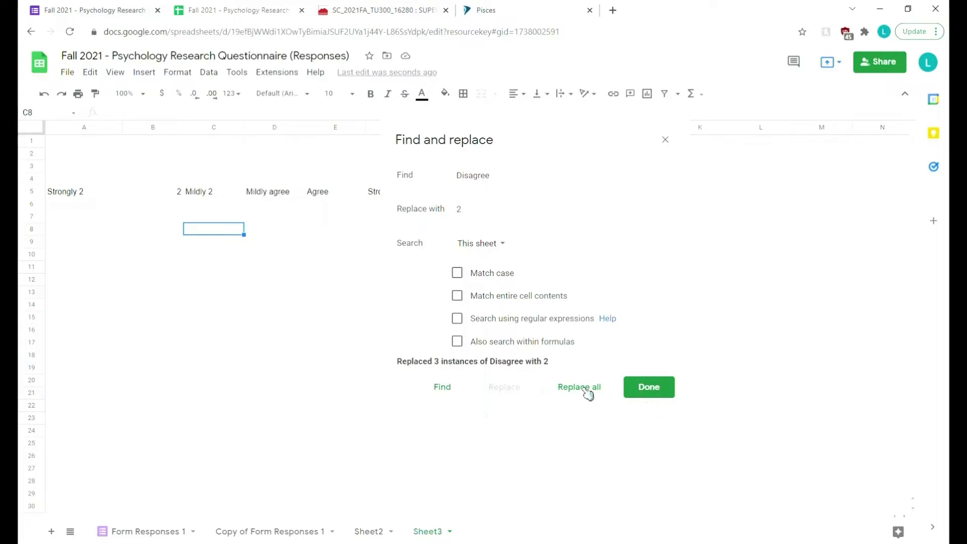
click(670, 398)
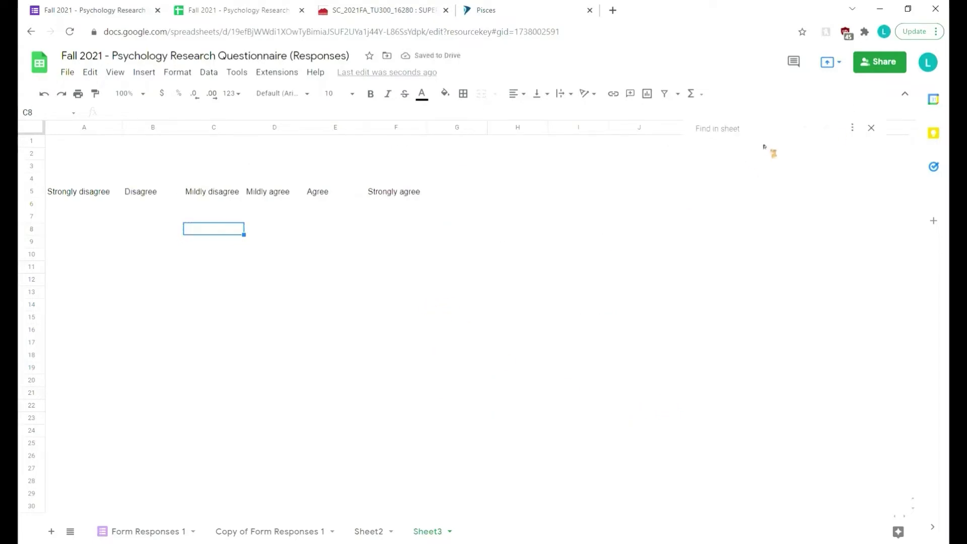
- Replace all instances of "Disagree" with 2 in this sheet only, matching entire cell contents
key(ctrl+h)
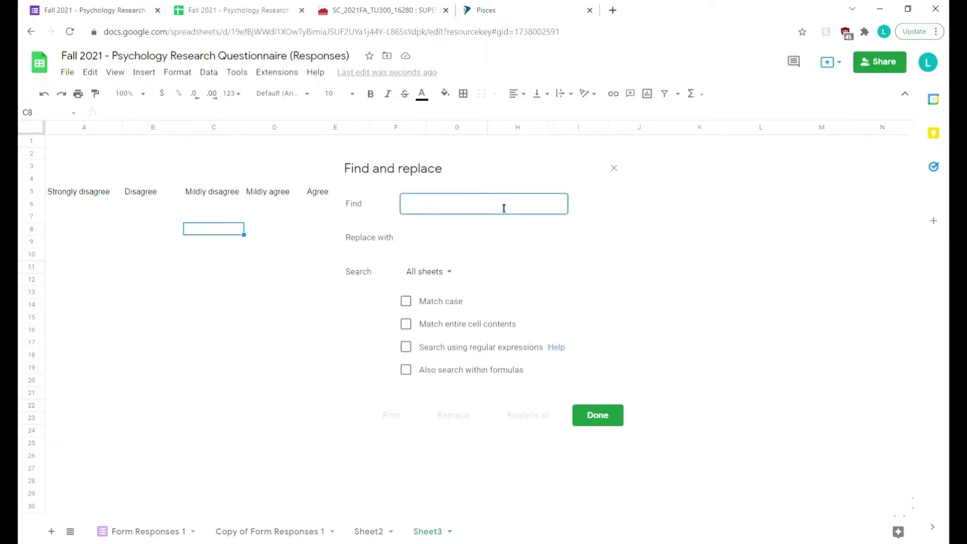
text(Disagree)
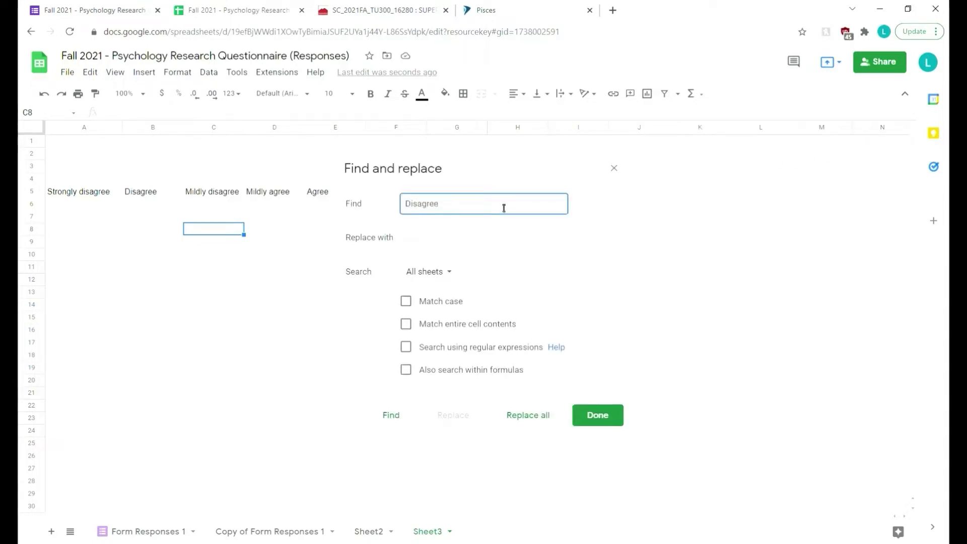
click(498, 240)
text(2)
click(441, 272)
click(437, 289)
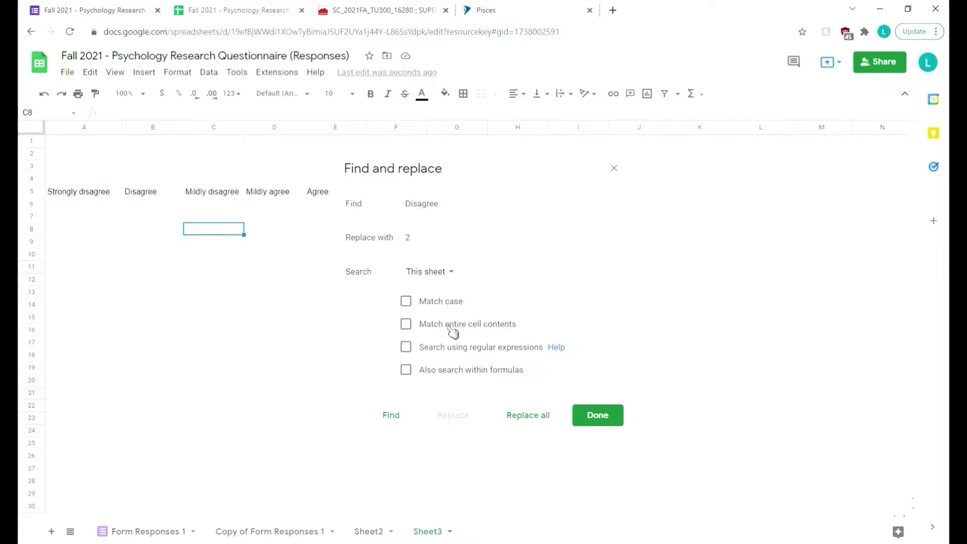
click(452, 328)
click(528, 416)
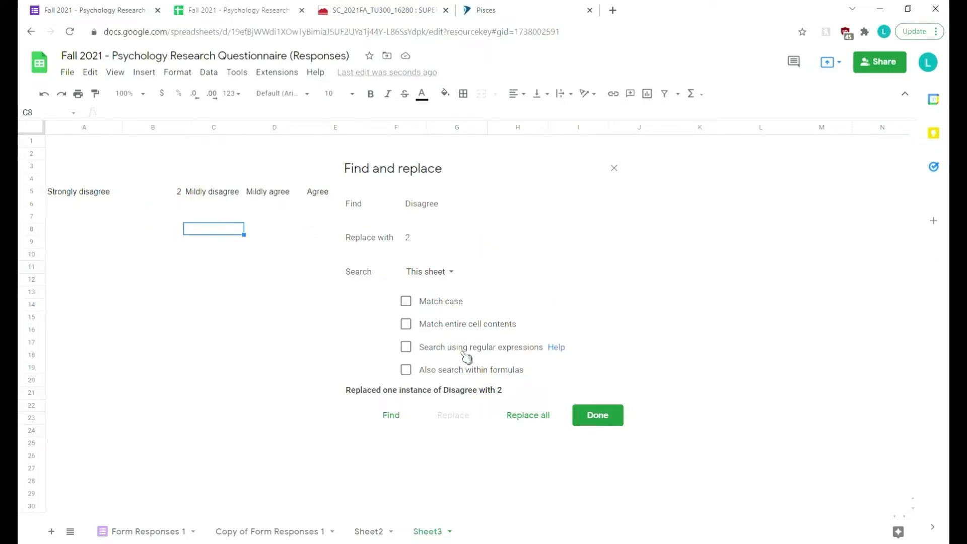
- Turn off entire-cell matching and replace all instances of "Strongly disagree" with 1 in this sheet
click(448, 325)
click(460, 207)
text(Stro)
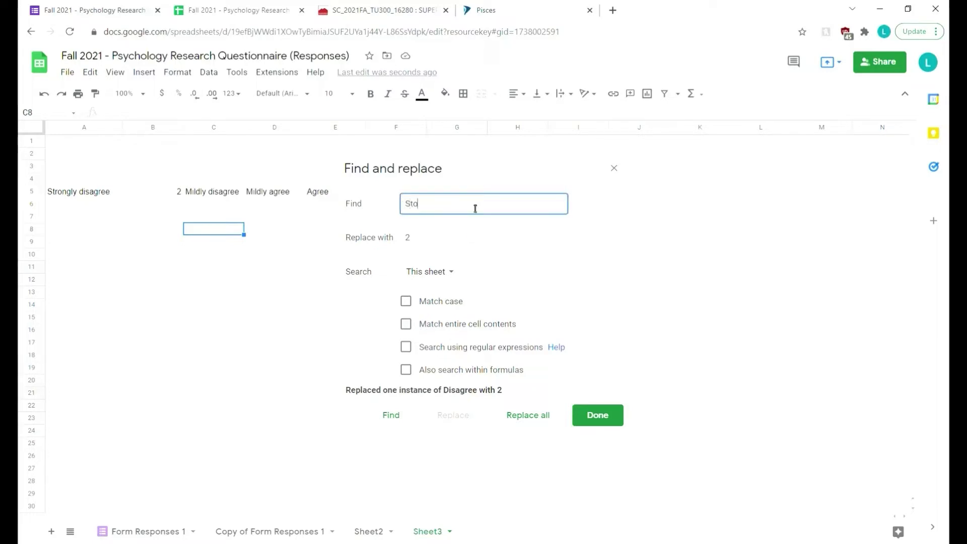
text(ngly disagree)
key(Tab)
text(1)
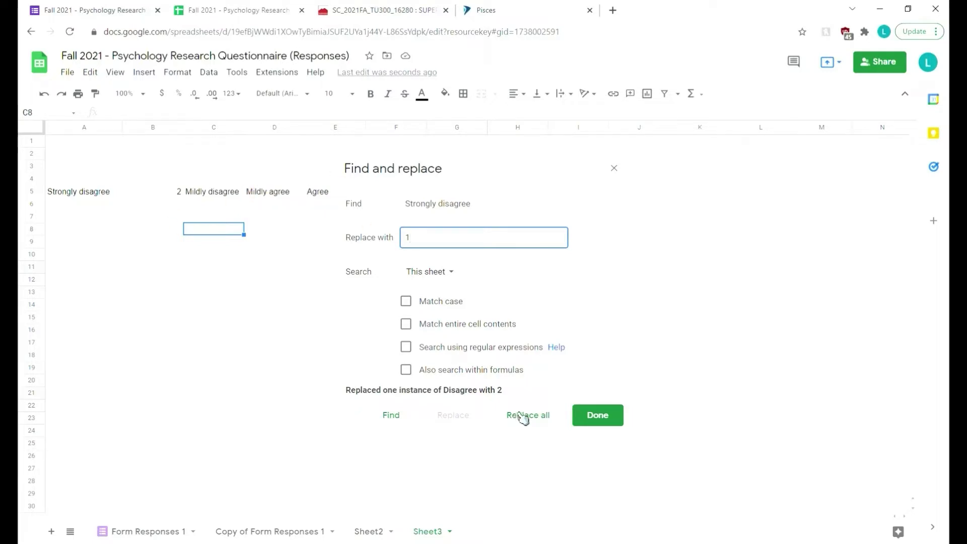
click(546, 423)
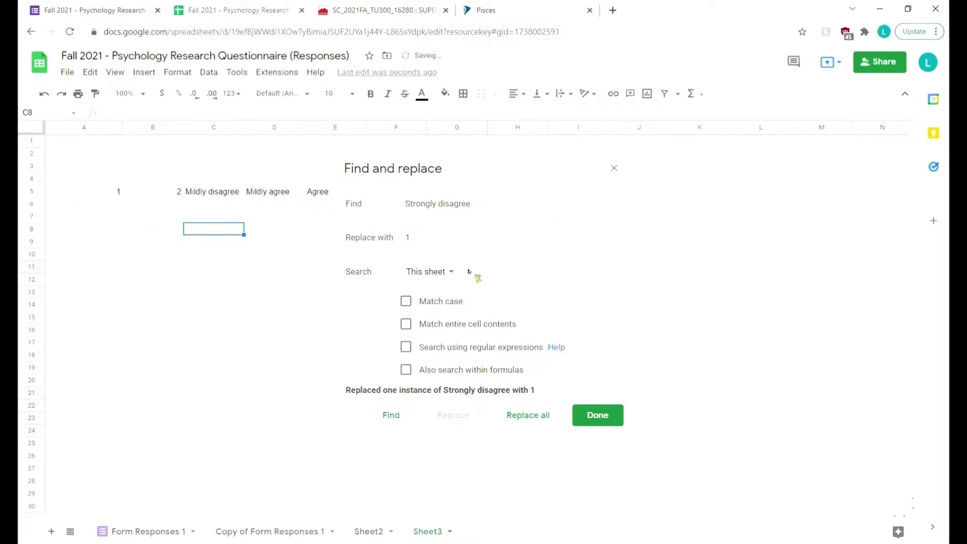
- Move the find and replace dialog off the label row and replace all instances of "Agree" with 4 in this sheet without entire-cell matching
drag(475, 178, 612, 174)
click(627, 202)
double_click(628, 204)
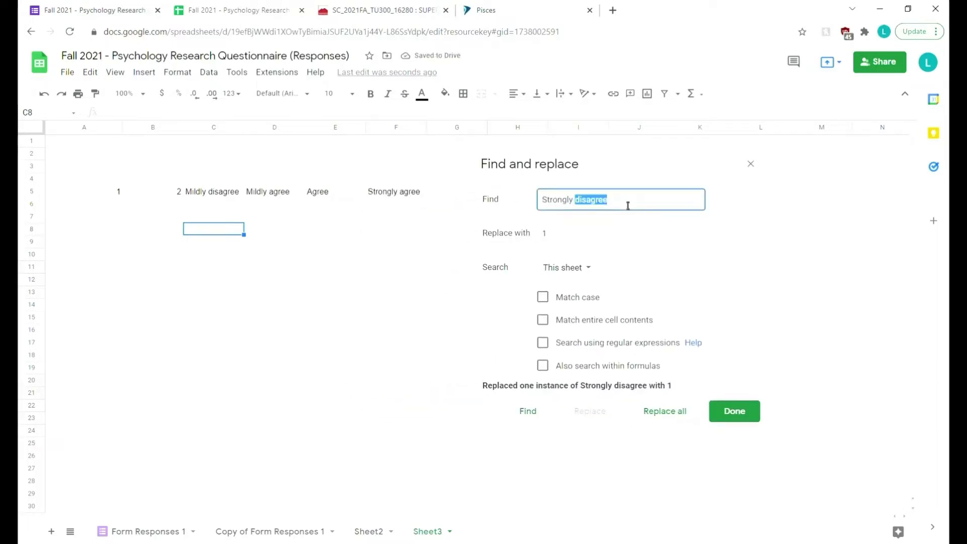
click(628, 205)
drag(628, 206, 520, 235)
text(A)
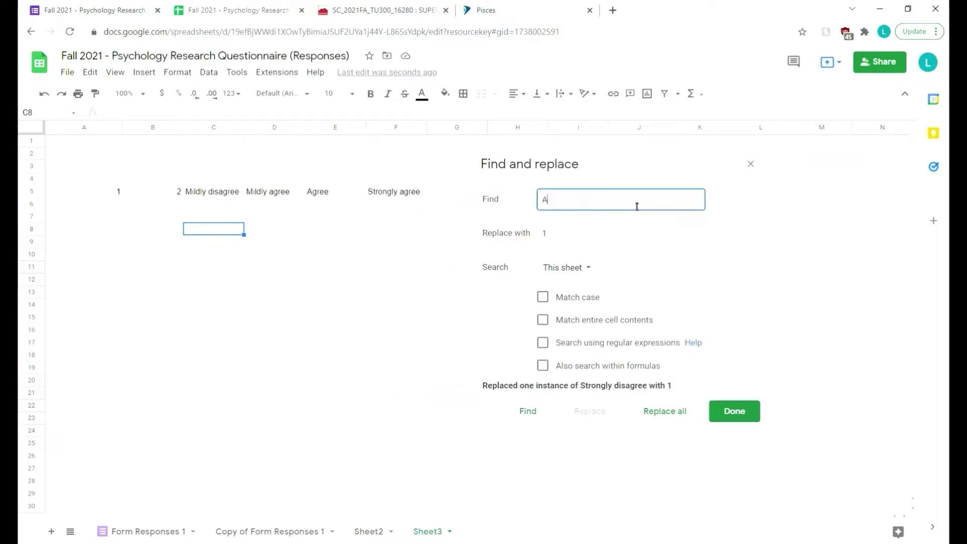
text(geree)
click(579, 239)
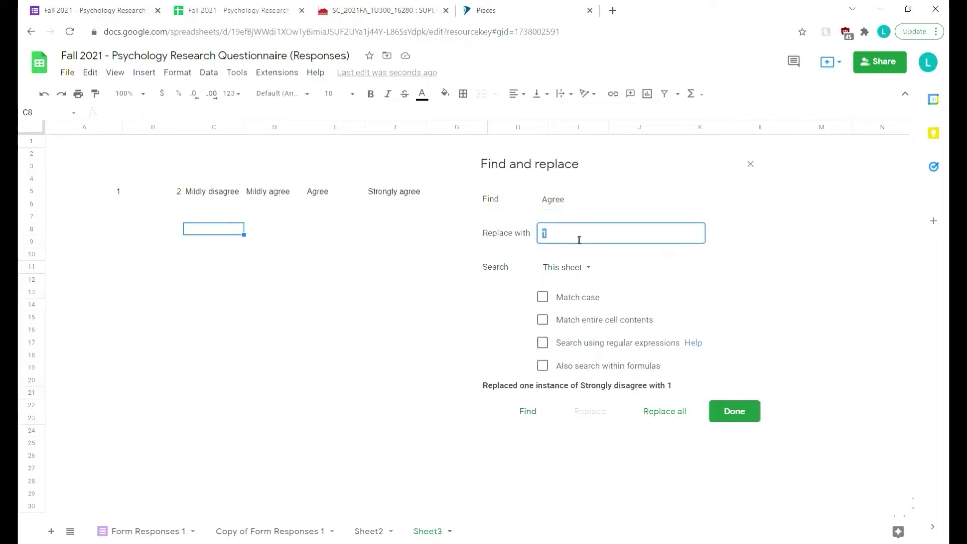
text(4)
click(664, 414)
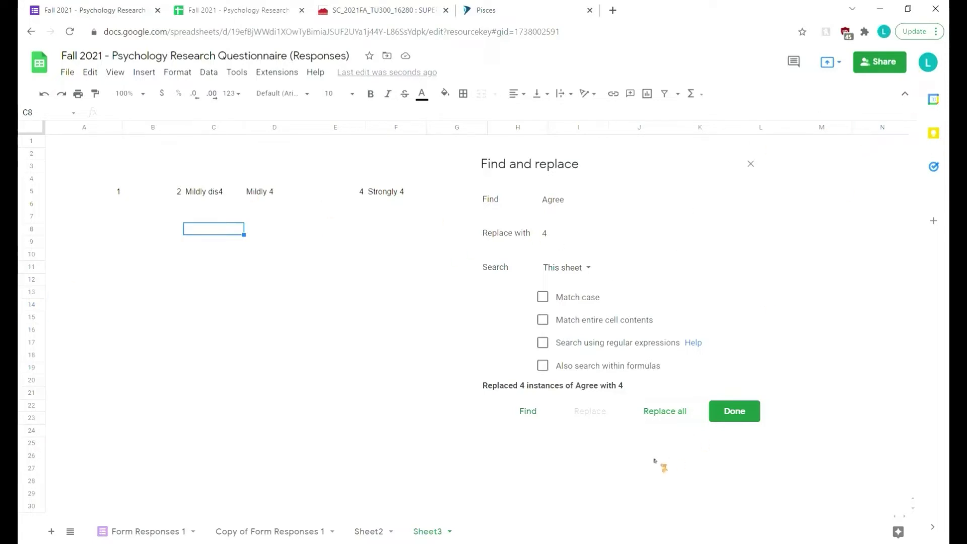
click(751, 164)
- In the Copy of Form Responses 1 sheet, copy the text " - Not like me most of the time" that follows the number in H2
click(298, 533)
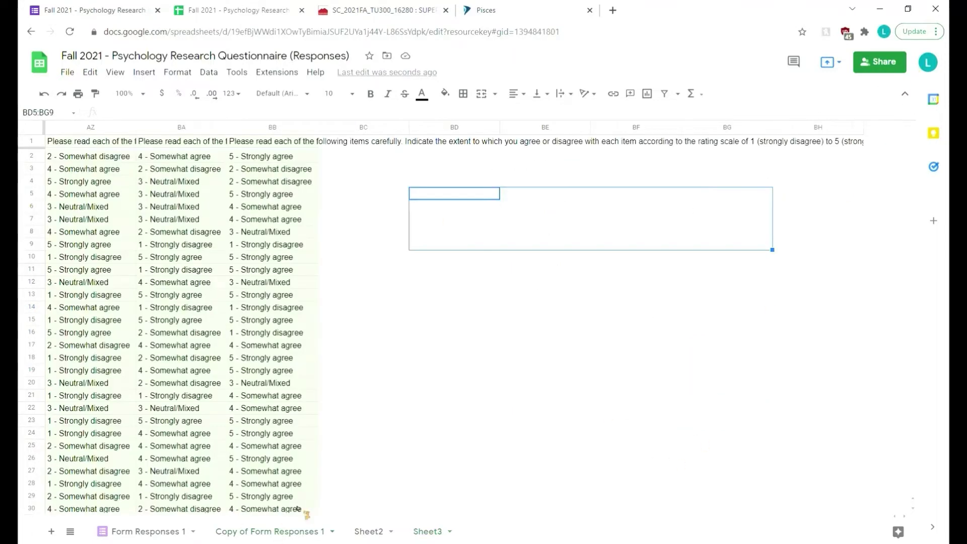
drag(744, 519, 64, 520)
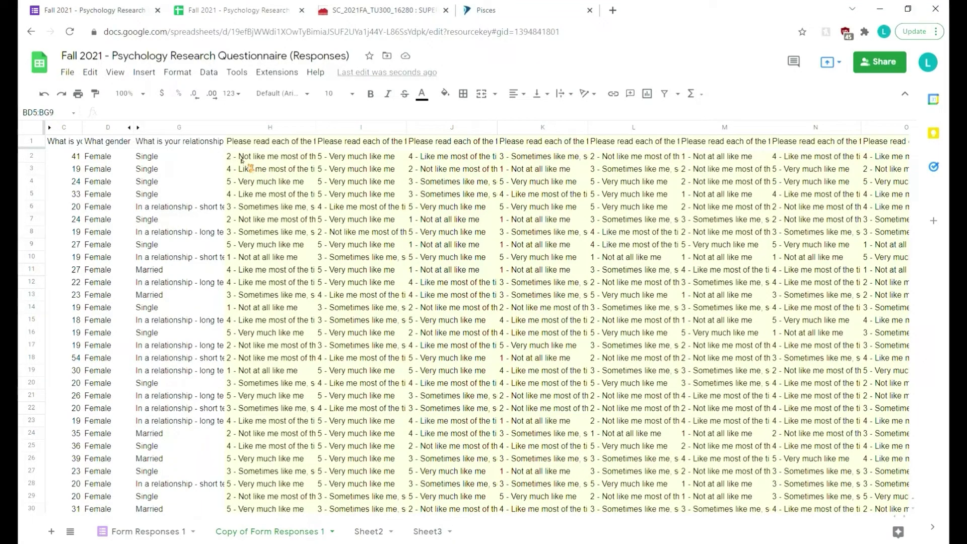
click(254, 159)
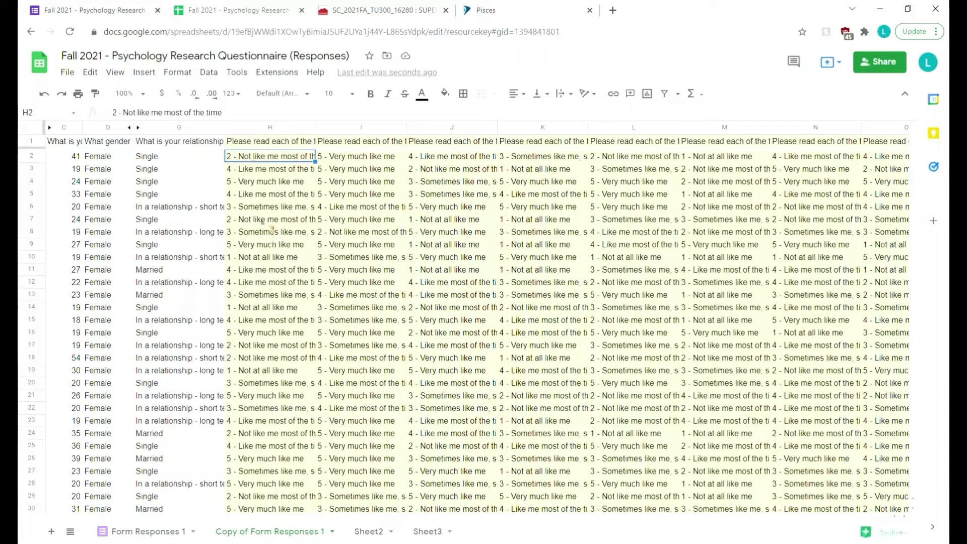
drag(239, 121, 117, 123)
key(ctrl+c)
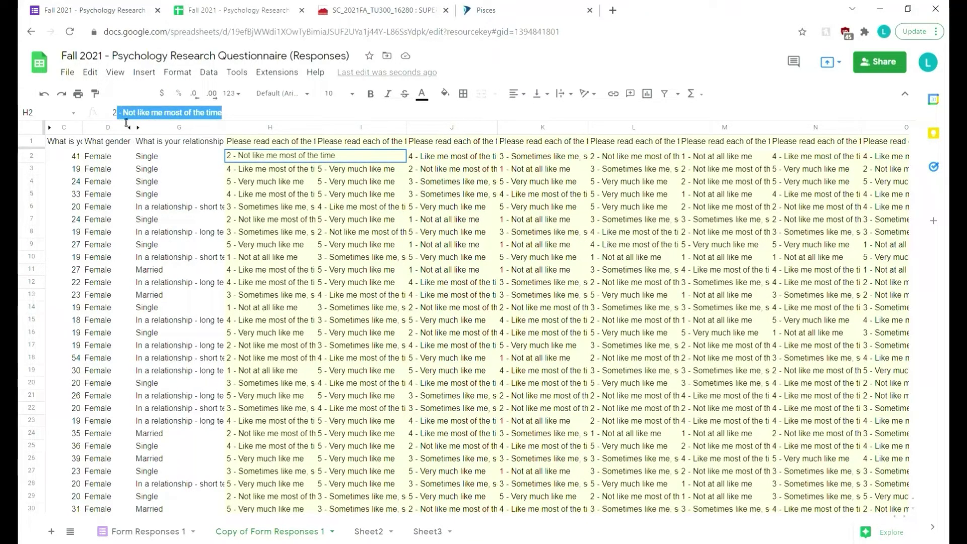
- Replace all instances of the copied " - Not like me most of the time" text with nothing, in this sheet only
click(451, 272)
key(ctrl+f)
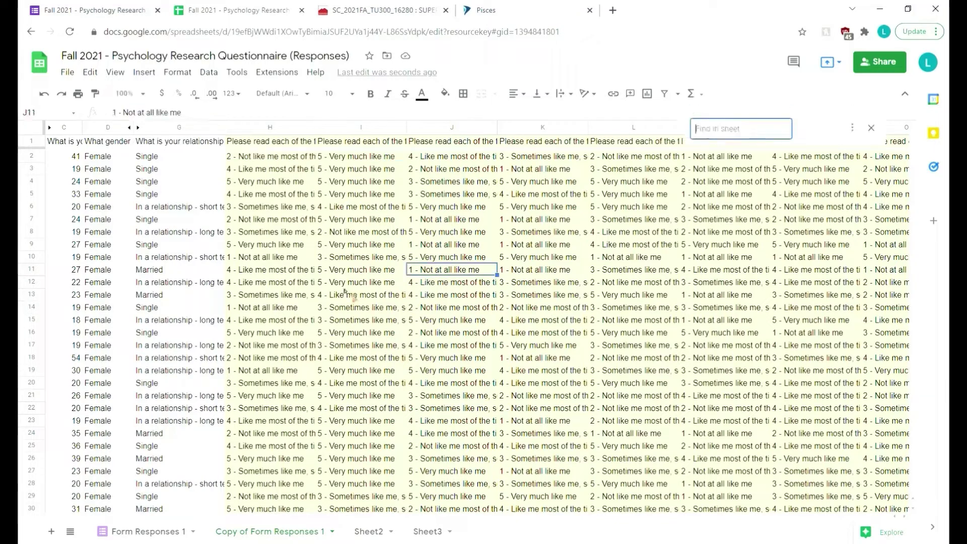
click(852, 133)
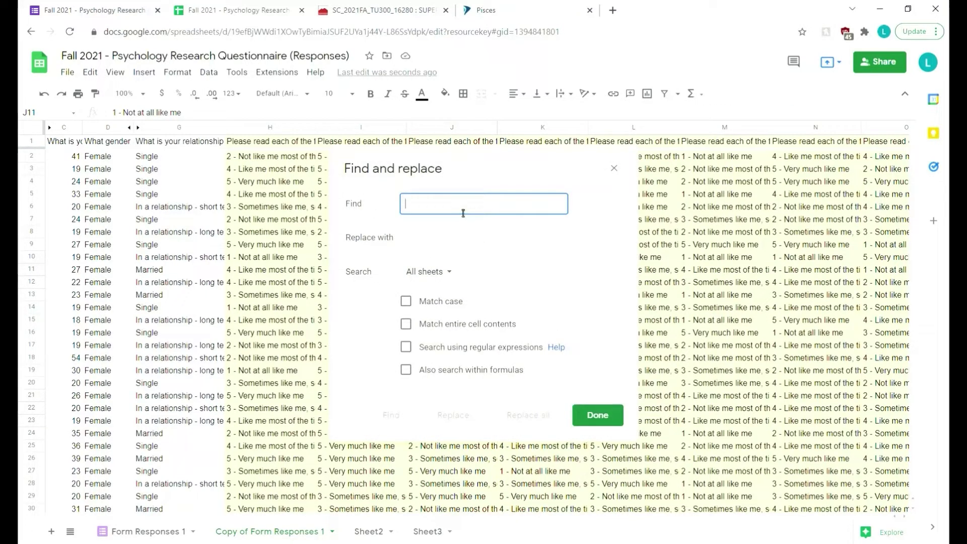
key(ctrl+v)
click(491, 242)
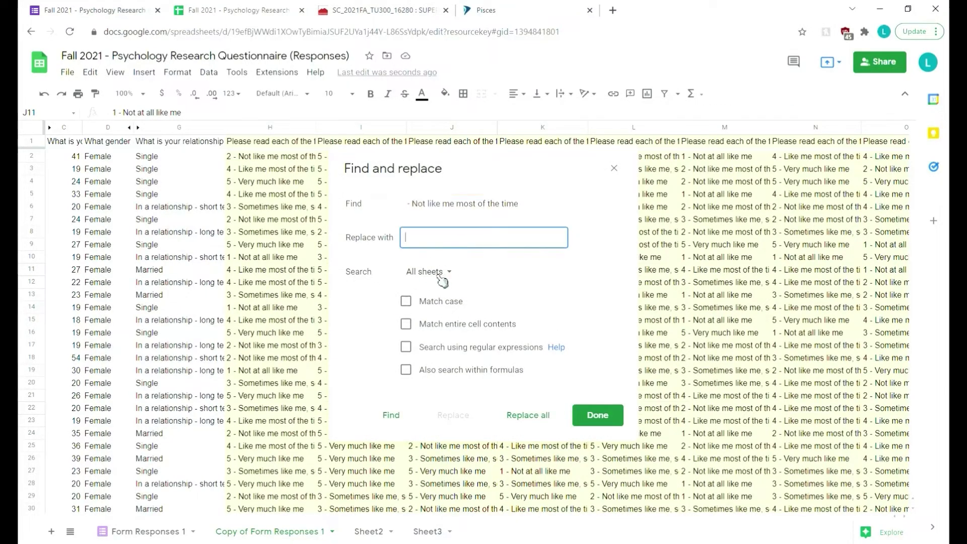
click(440, 274)
click(444, 292)
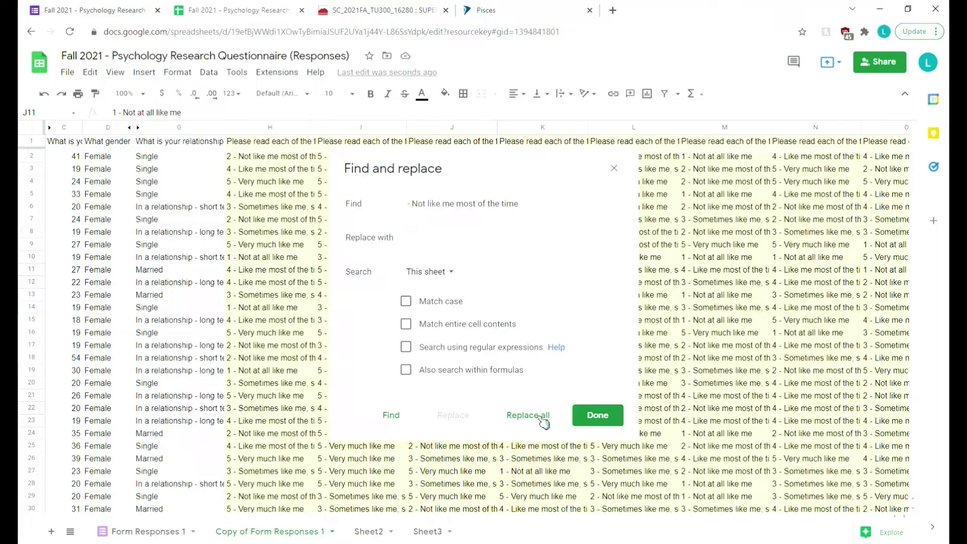
click(543, 418)
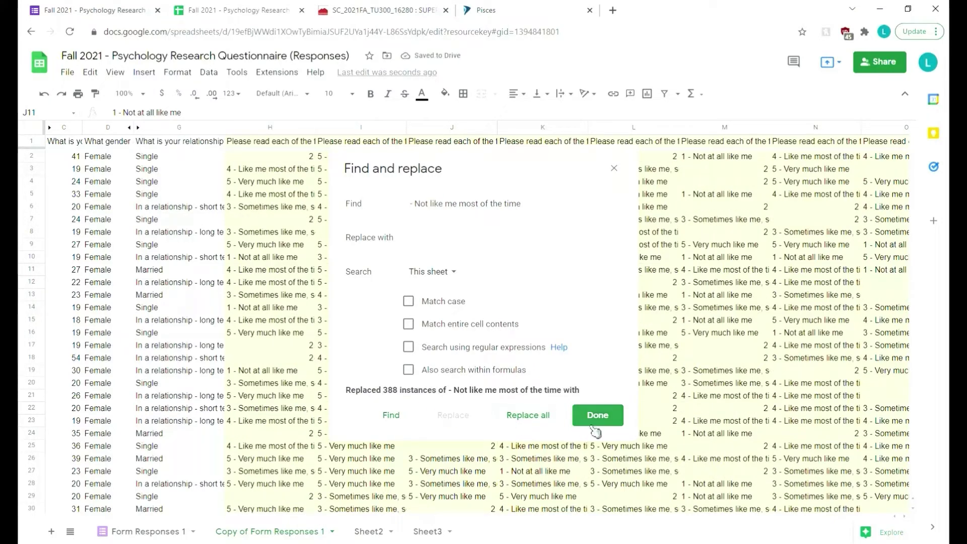
click(600, 416)
click(390, 235)
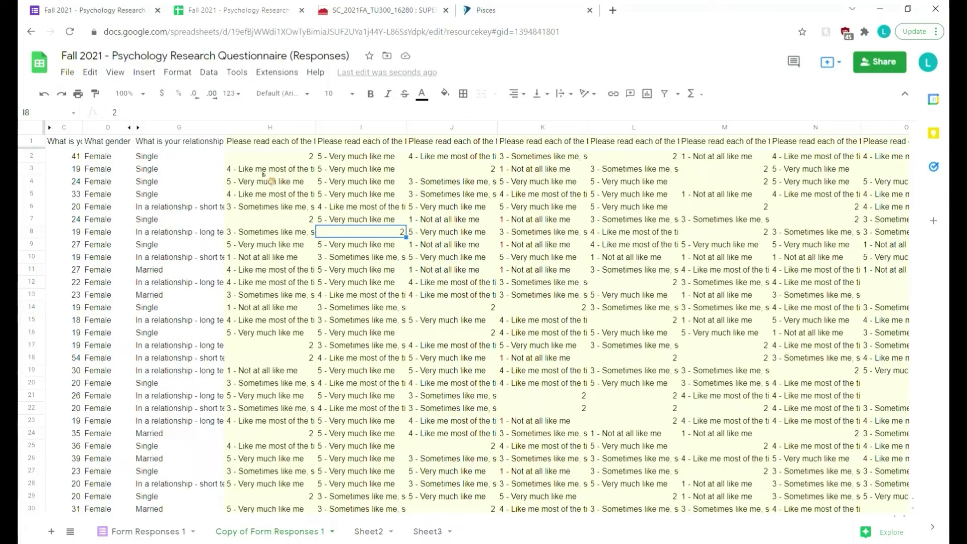
- Copy " - Like me most of the time" from H3 and replace all its instances in this sheet with nothing, keeping only the number
click(263, 172)
drag(242, 115, 125, 117)
key(ctrl+c)
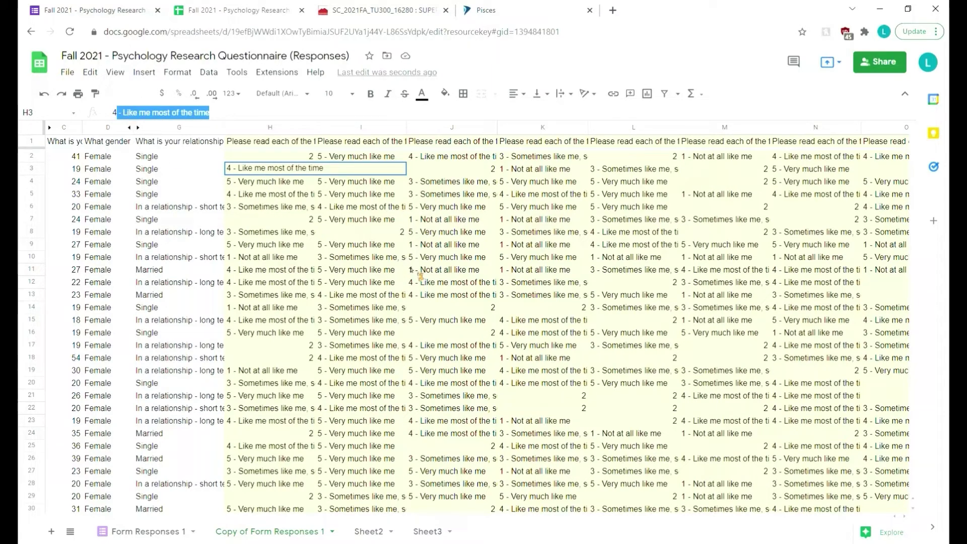
click(418, 256)
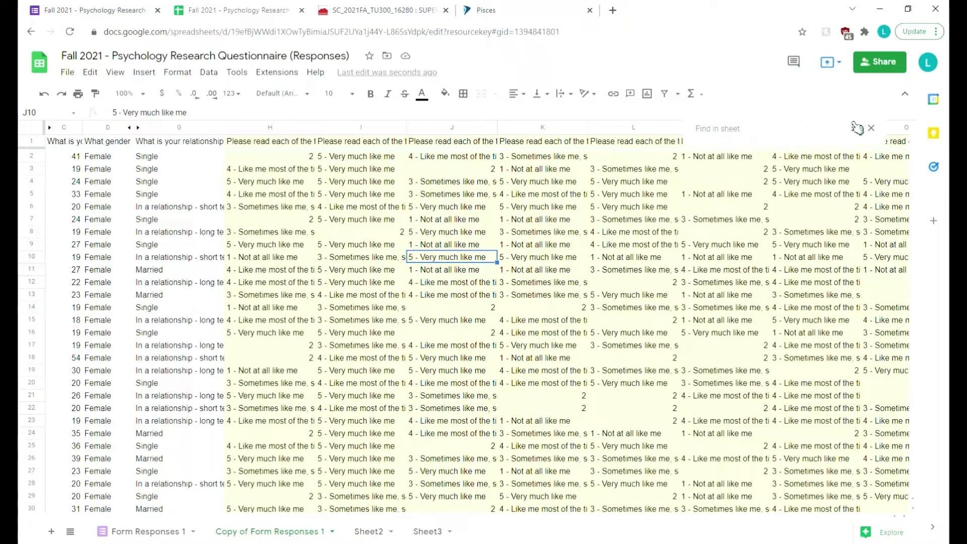
key(ctrl+h)
key(ctrl+v)
click(476, 239)
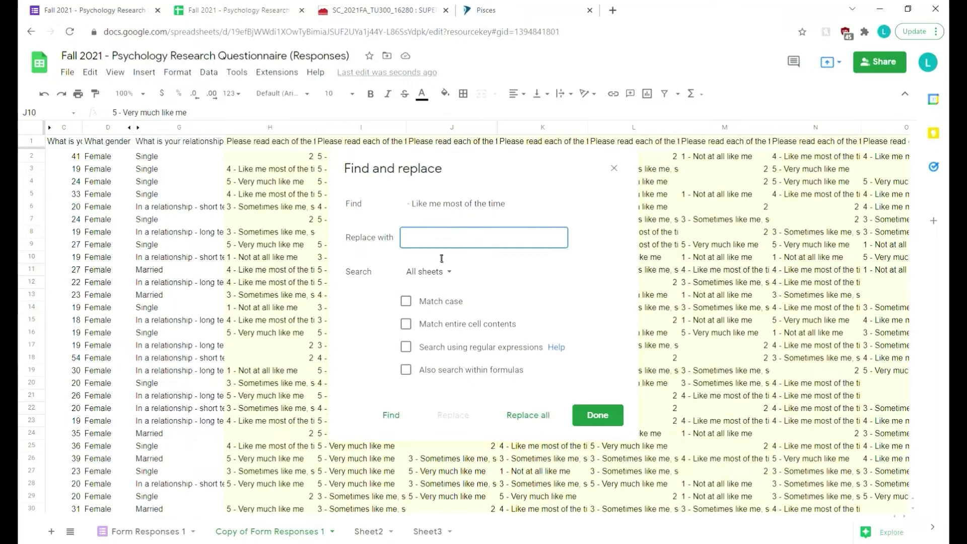
click(427, 272)
click(443, 289)
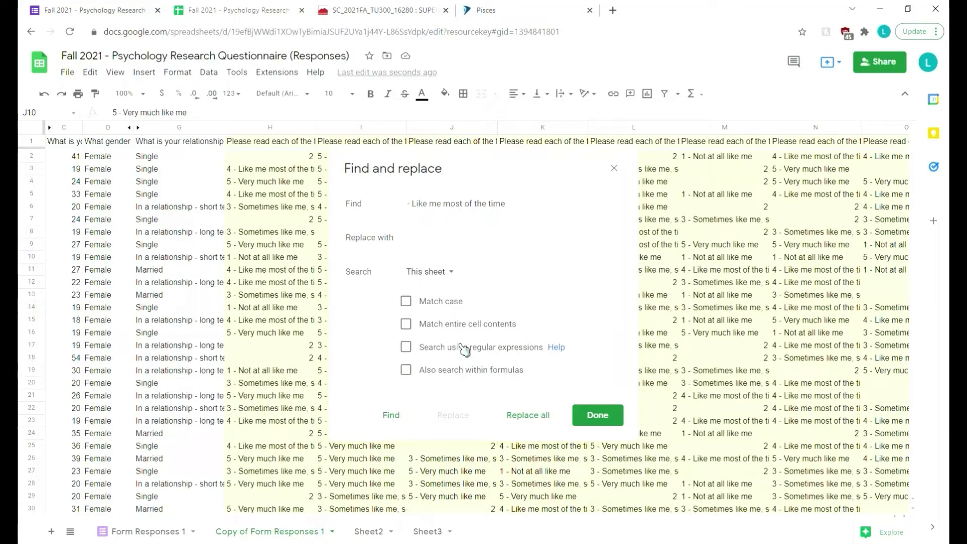
click(533, 417)
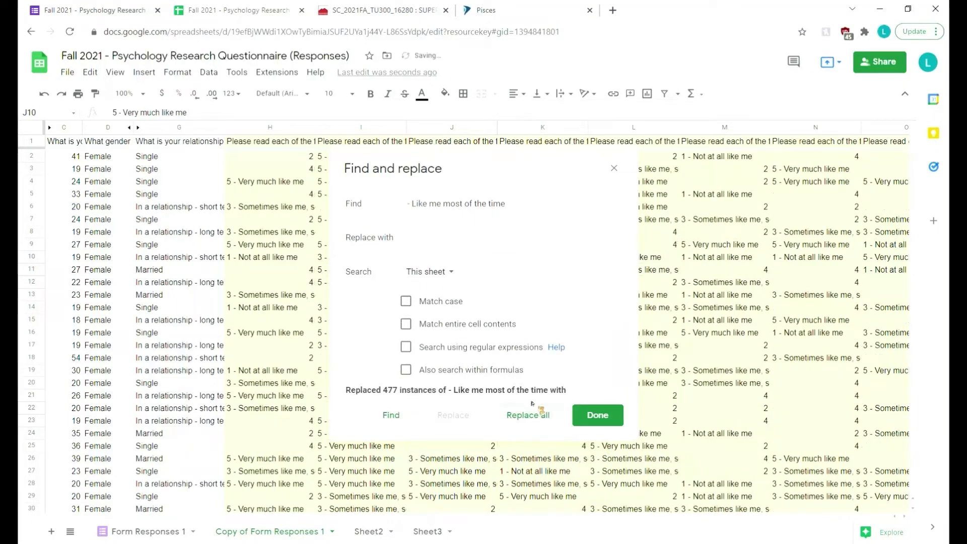
click(595, 416)
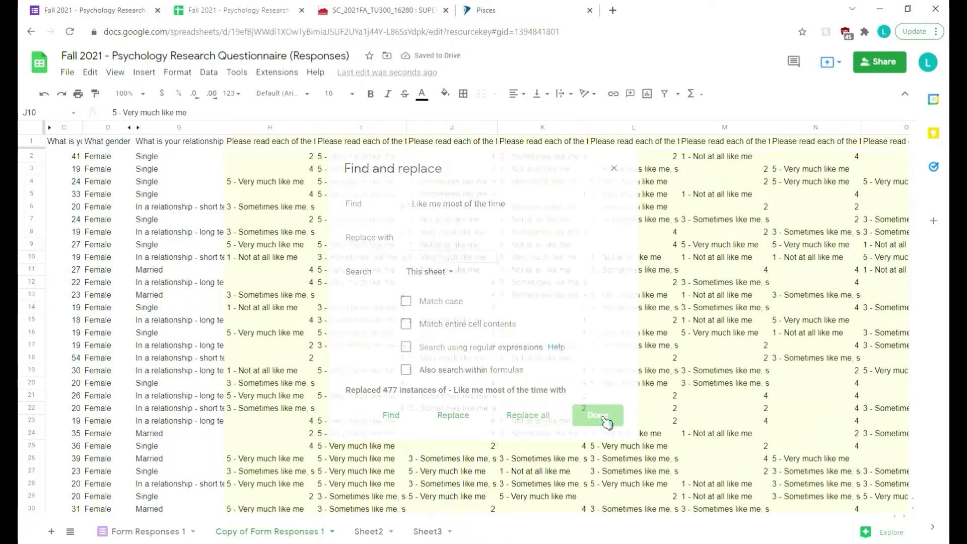
- Take " - Very much like me" from H4 and replace all its instances in this sheet with nothing, keeping only the number
click(291, 185)
drag(186, 112, 128, 124)
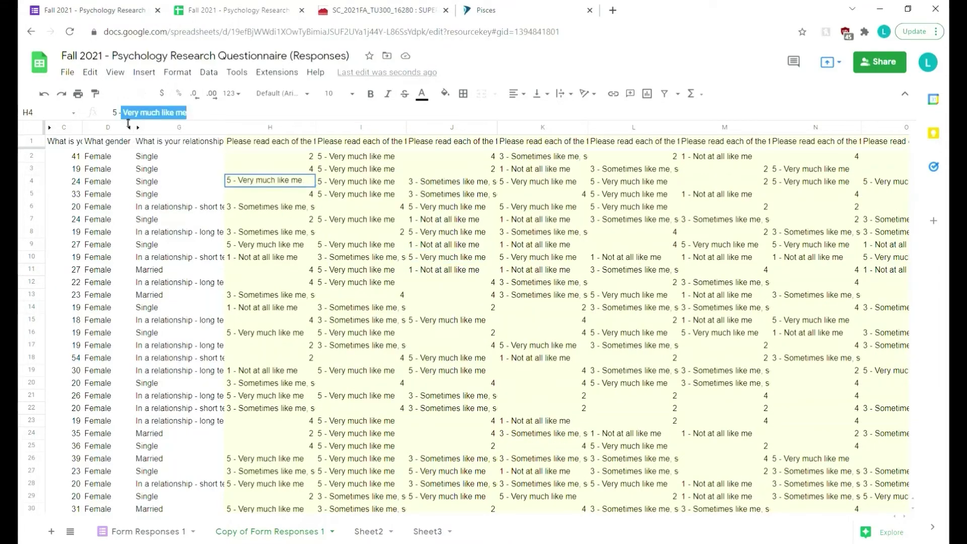
key(ctrl+f)
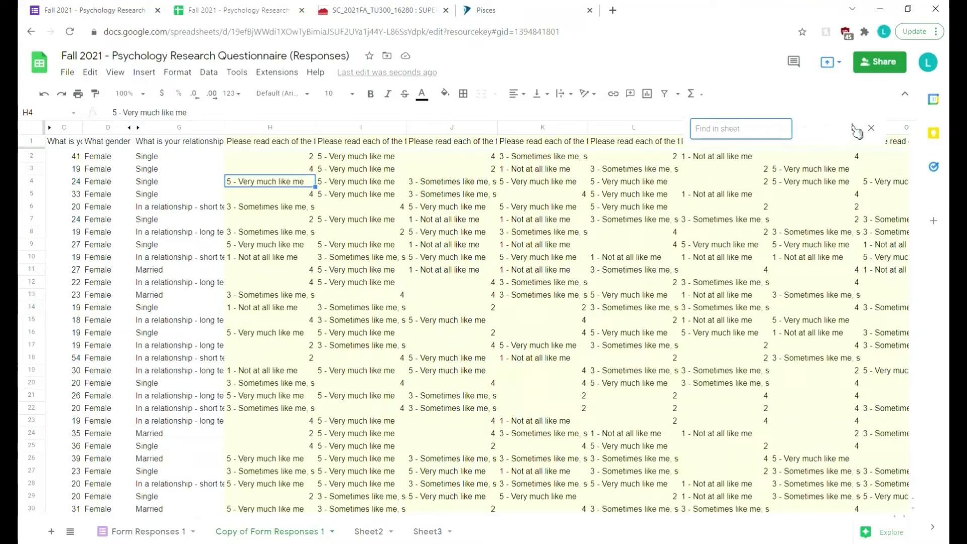
key(ctrl+h)
text(- Very much like me)
click(482, 242)
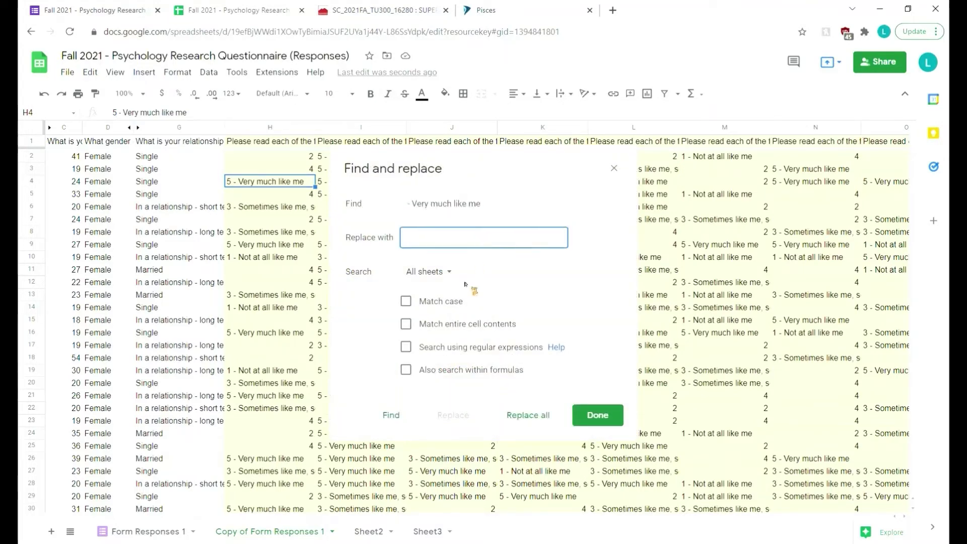
click(443, 274)
click(445, 291)
click(542, 418)
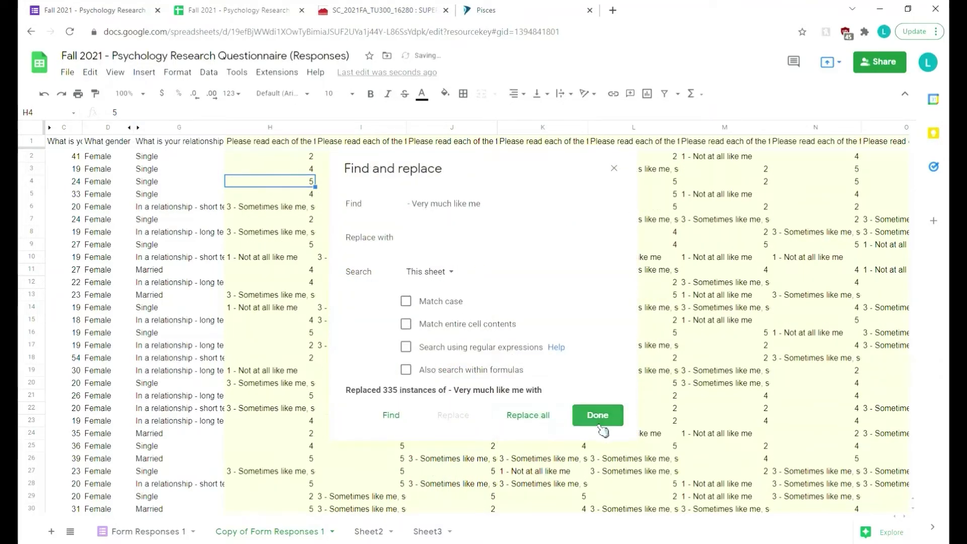
click(605, 417)
- Copy " - Sometimes like me, sometimes not" from H6 and replace all its instances in this sheet with nothing, keeping only the number
click(305, 206)
drag(245, 112, 119, 123)
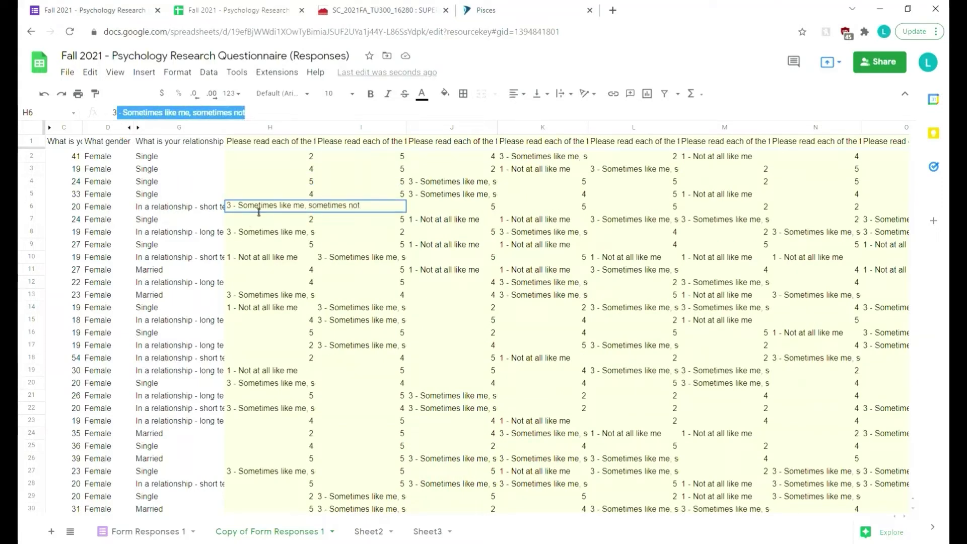
click(354, 259)
key(ctrl+f)
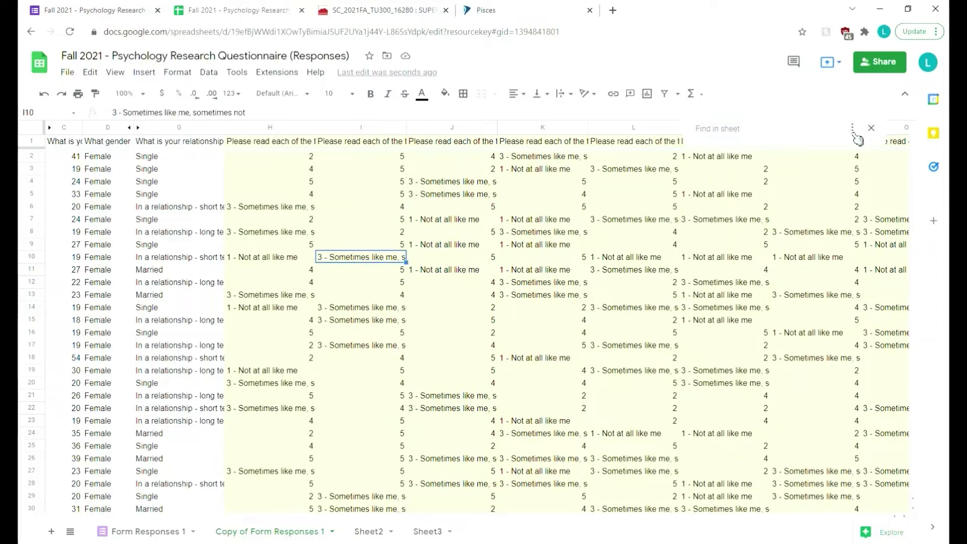
click(854, 134)
text(3 - Sometimes like me, sometimes not)
click(450, 238)
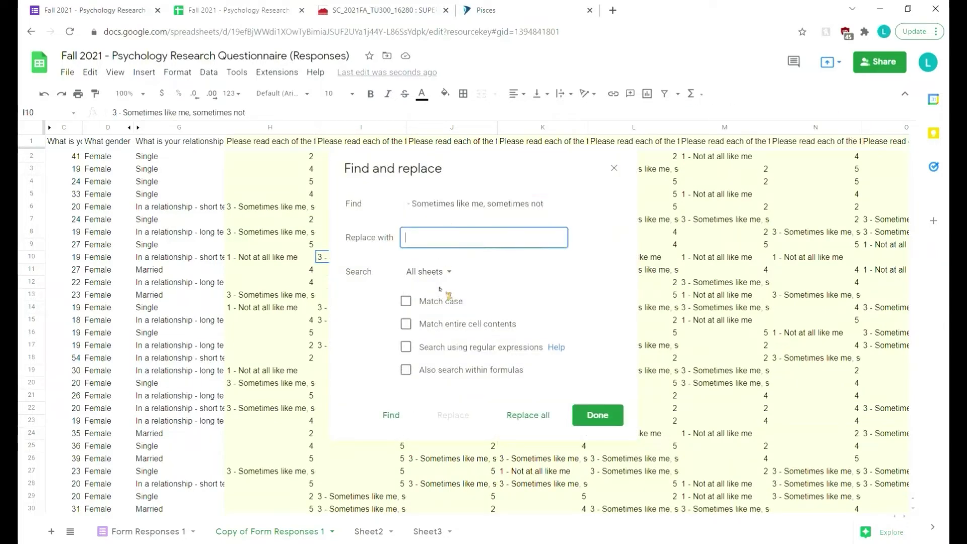
click(429, 272)
click(442, 293)
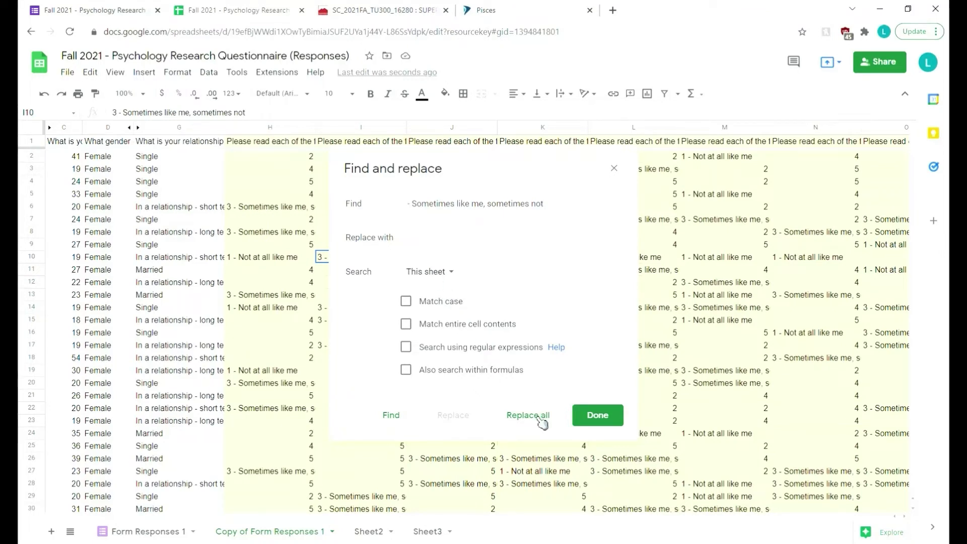
click(540, 418)
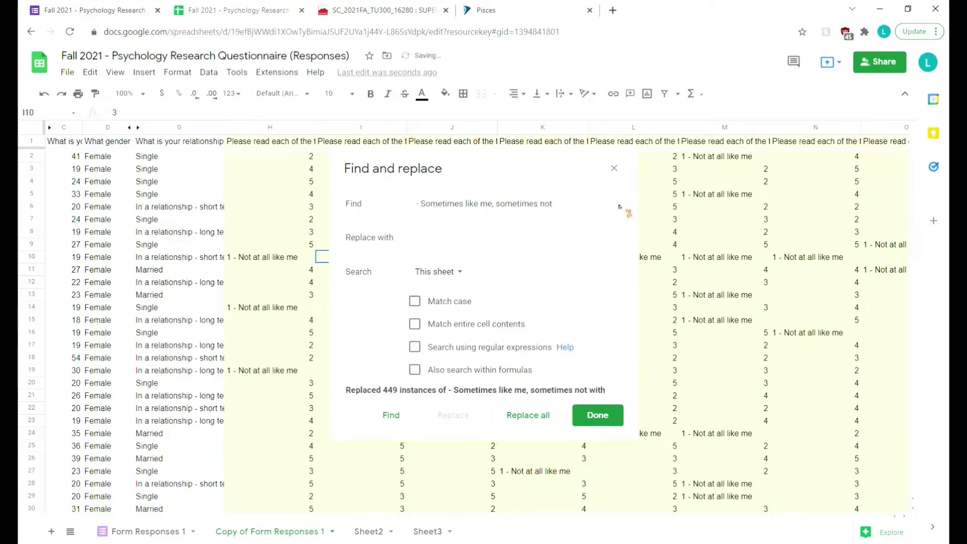
click(599, 414)
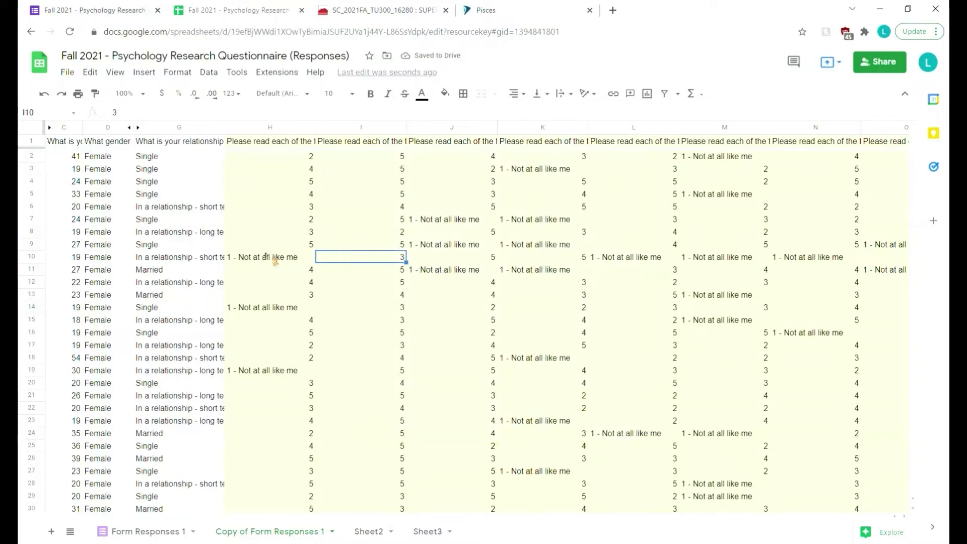
- Take " - Not at all like me" from H10 and replace all its instances in this sheet with nothing, keeping only the number
click(268, 262)
drag(181, 112, 118, 112)
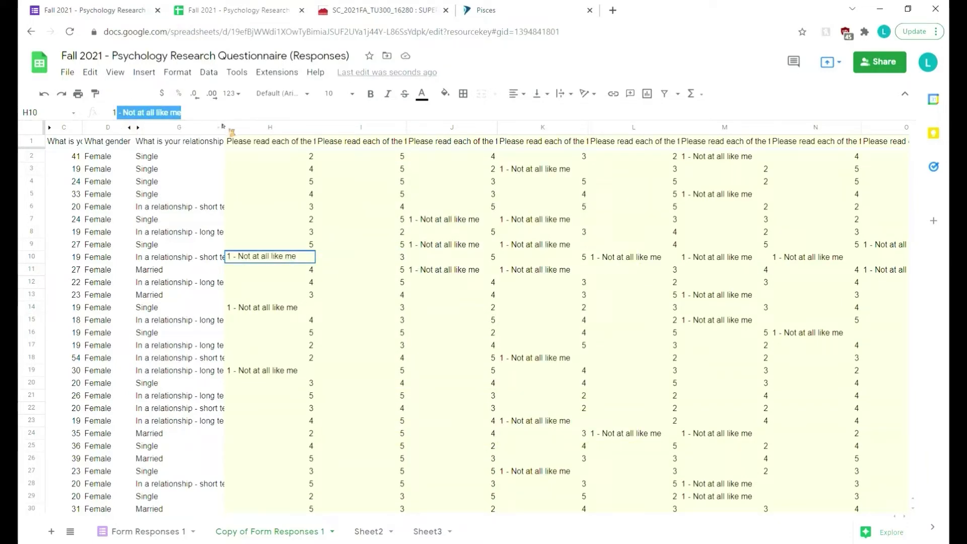
key(ctrl+c)
key(ctrl+f)
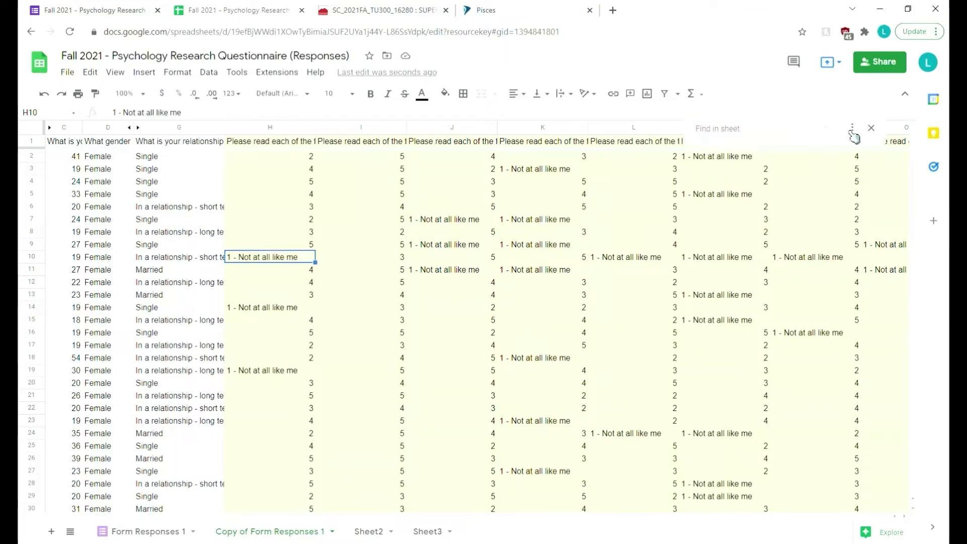
click(856, 132)
key(ctrl+v)
click(477, 241)
click(428, 272)
click(439, 292)
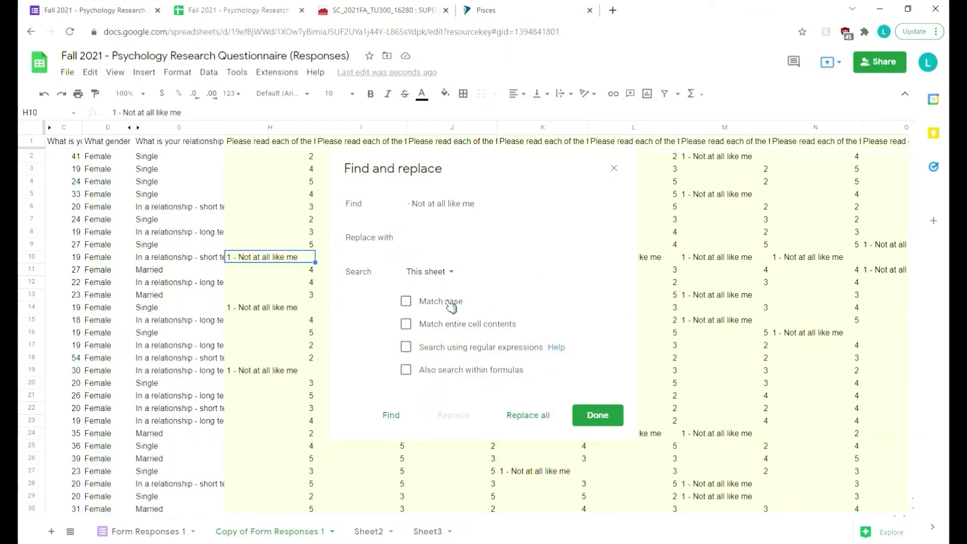
click(528, 415)
click(599, 418)
click(397, 267)
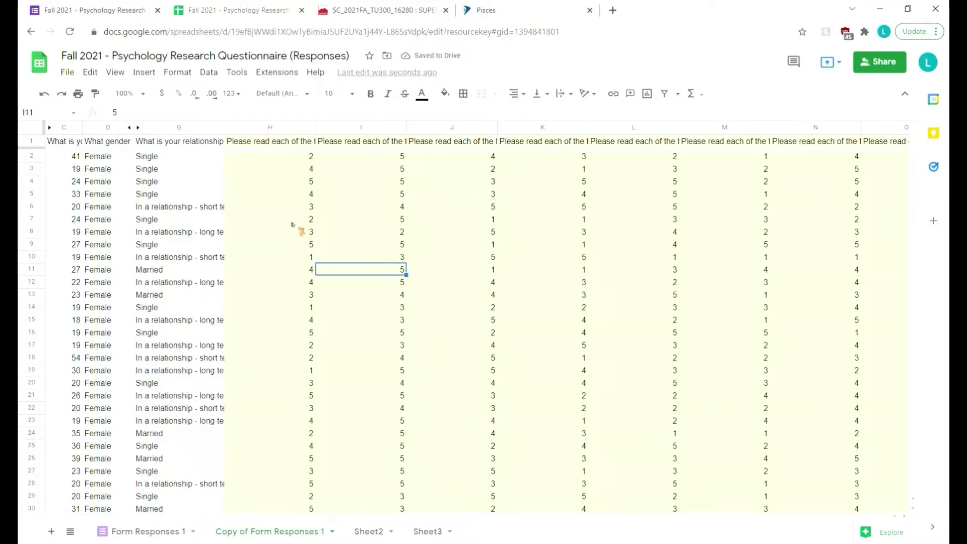
- Number the first three statement headers by adding "1.", "2." and "3." before the text in H1, I1 and J1
mouse_move(172, 517)
mouse_down()
mouse_move(770, 516)
mouse_move(579, 528)
mouse_move(181, 524)
mouse_up()
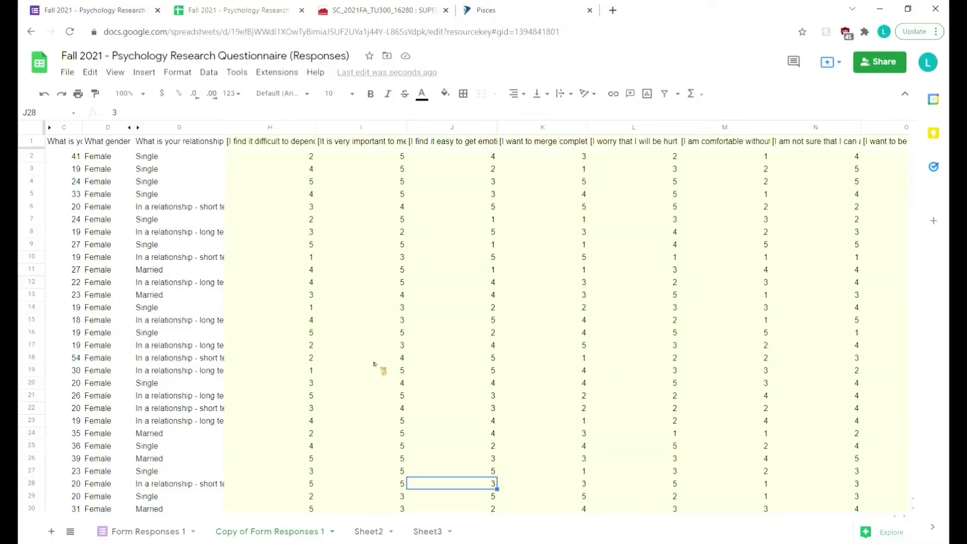
double_click(236, 149)
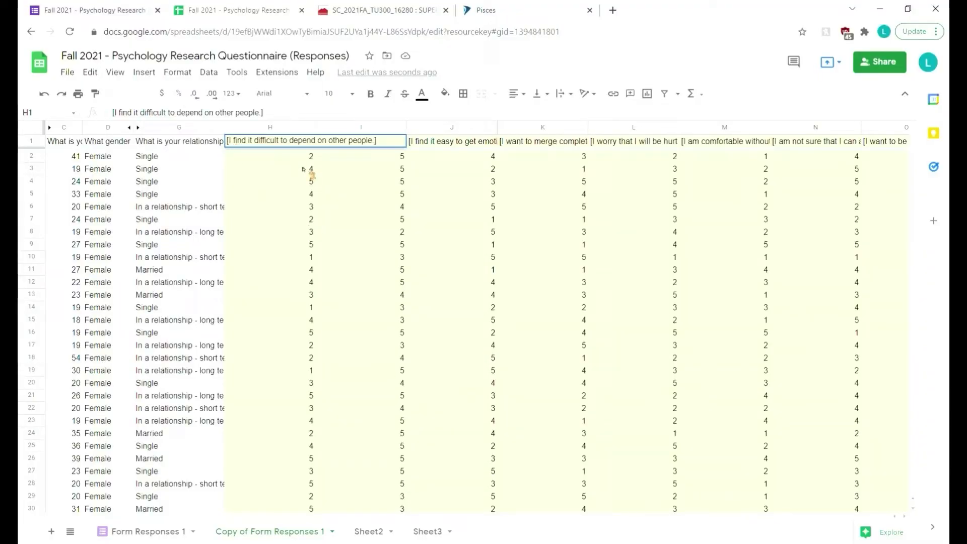
text(1.)
double_click(335, 147)
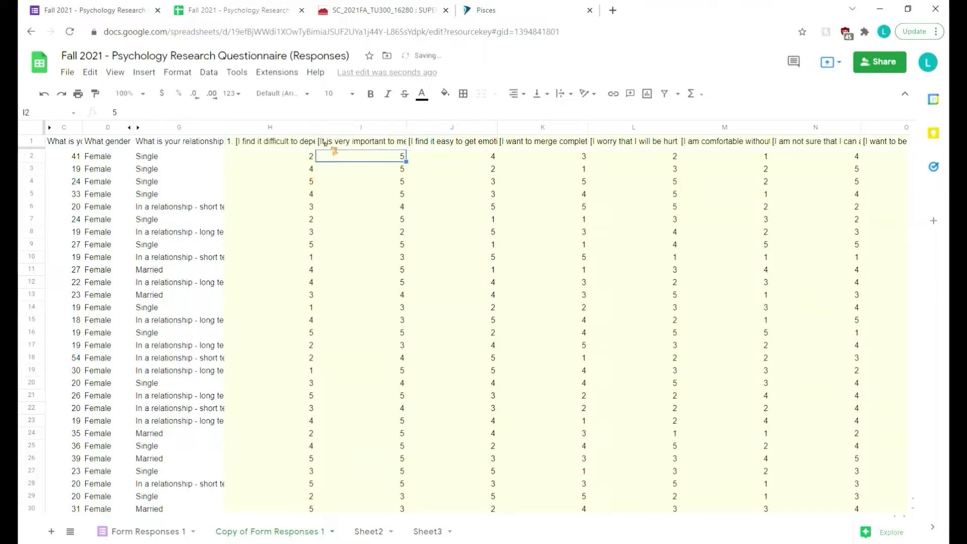
text(2.)
click(387, 179)
double_click(429, 144)
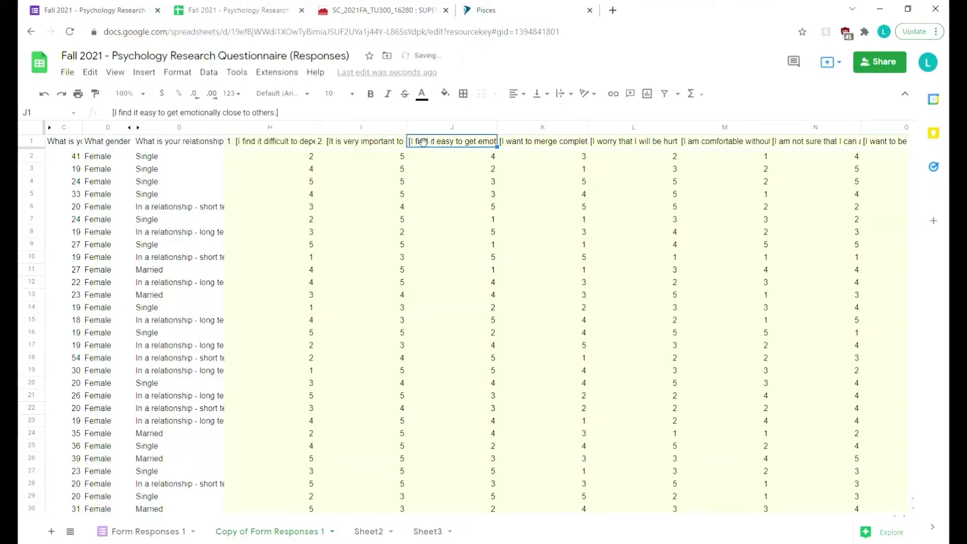
text(3.)
click(535, 207)
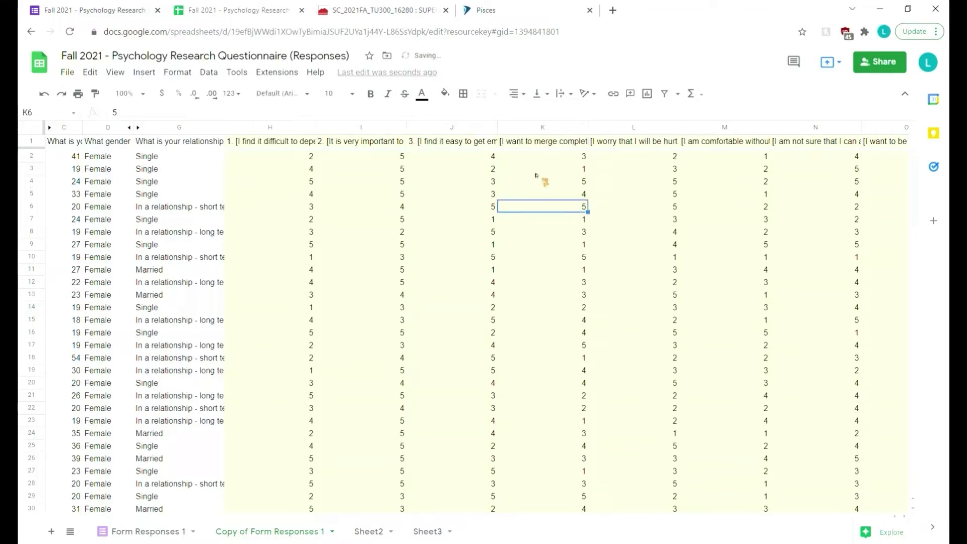
- Add the numbers "4.", "5." and "6." before the statement text in headers K1, L1 and M1
double_click(525, 145)
text(4.)
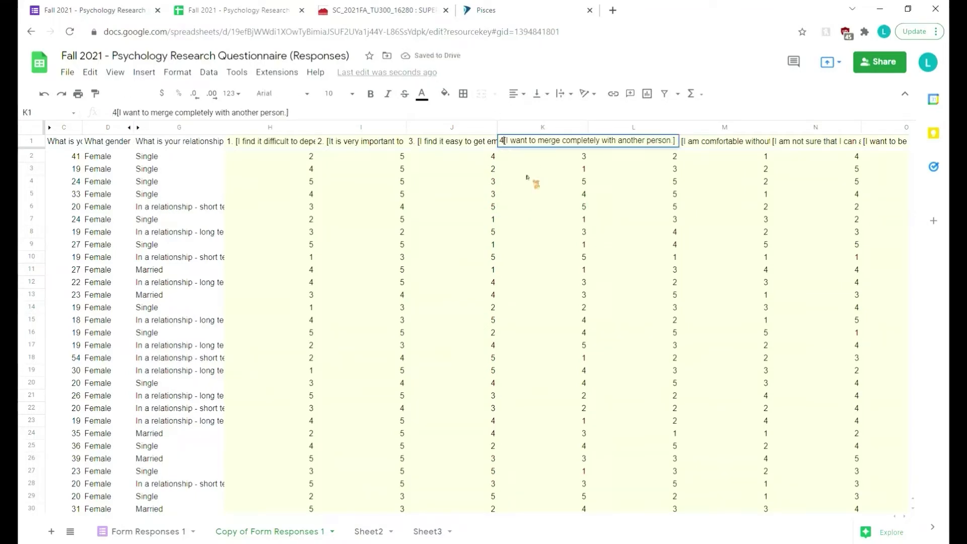
click(548, 159)
click(602, 144)
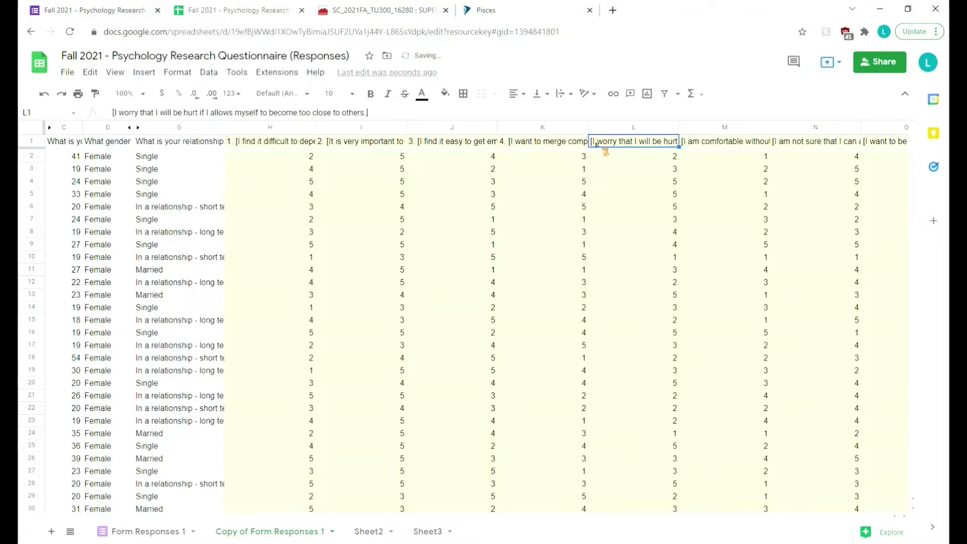
double_click(603, 147)
text(5.)
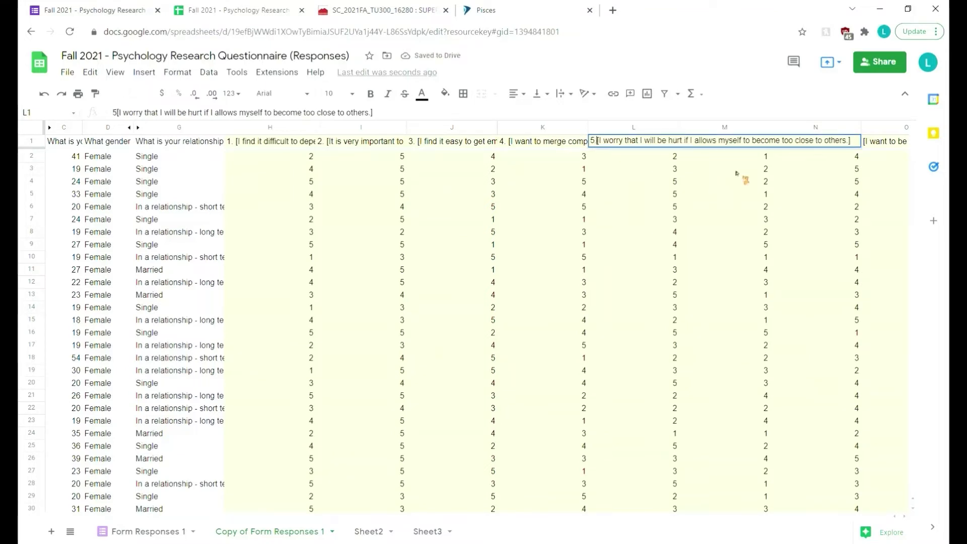
key(Tab)
double_click(697, 147)
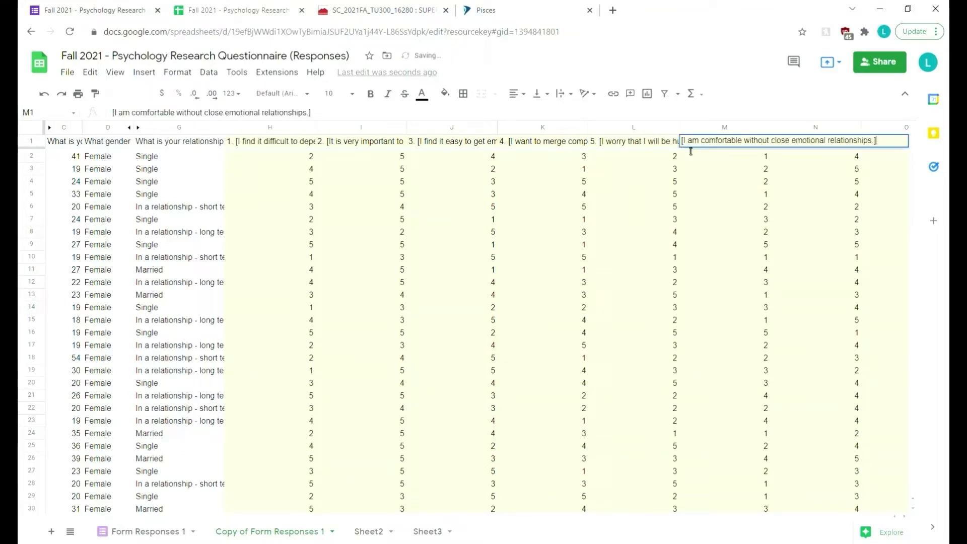
text(6.)
click(675, 198)
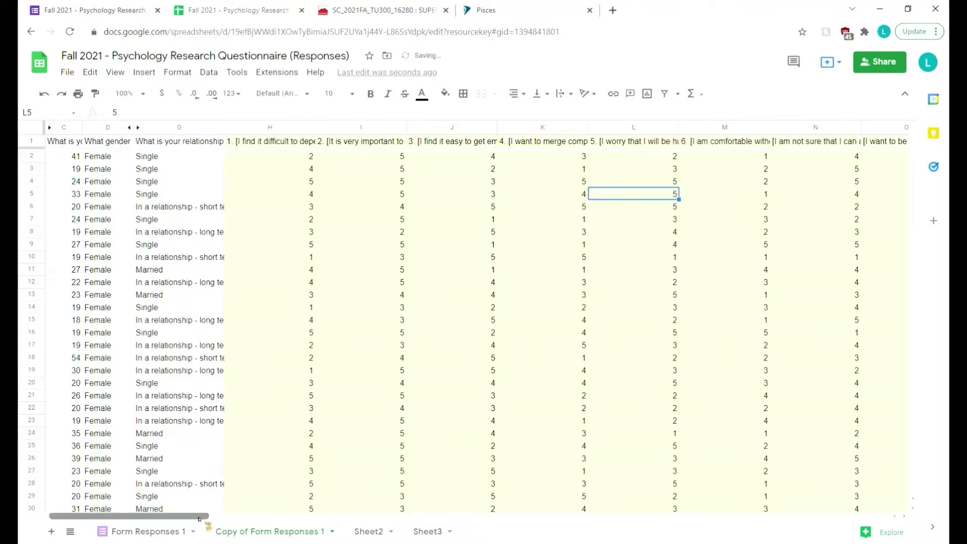
- Put "7." before the statement "I am not sure that I can always depend on others" in N1
scroll(337, 526, right, 3)
click(524, 128)
key(ctrl+c)
double_click(524, 141)
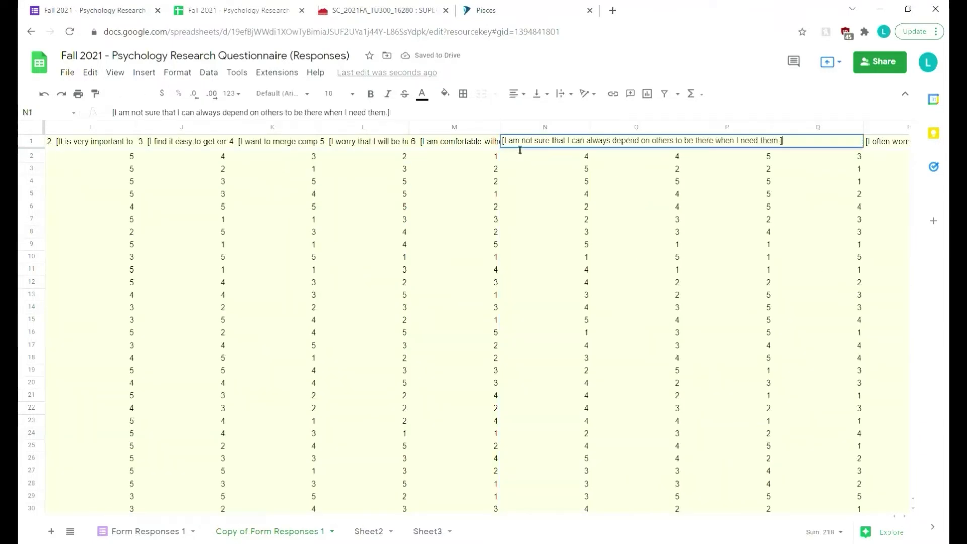
text(7.)
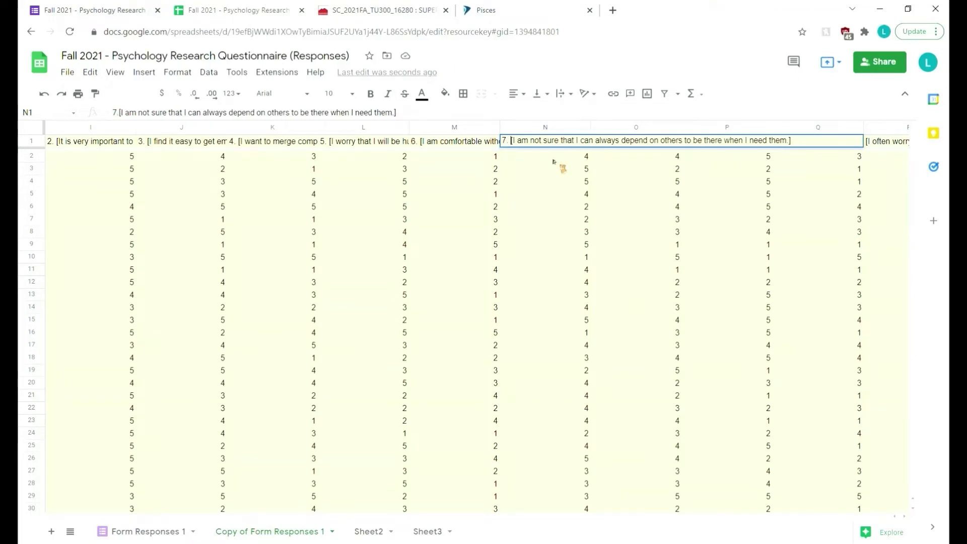
key(Return)
double_click(593, 143)
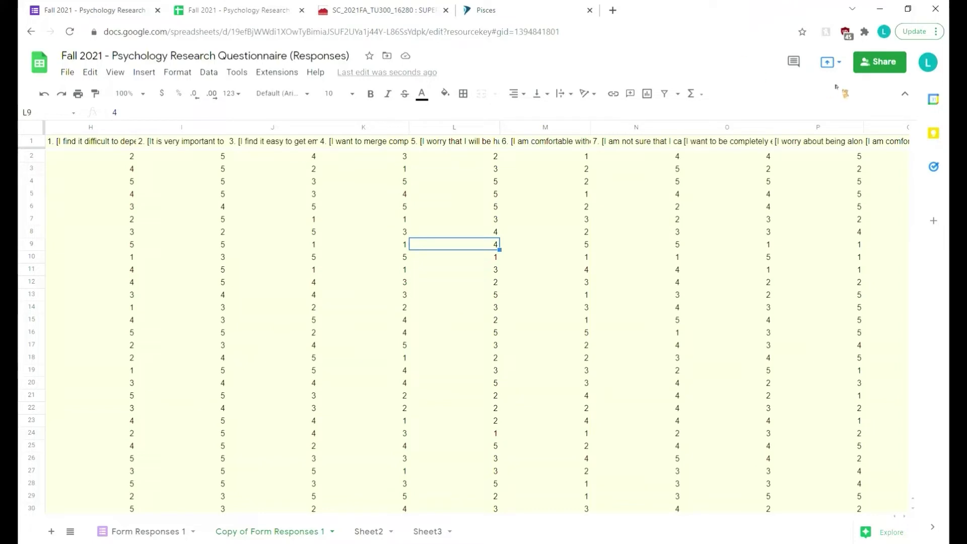
- Insert two blank columns between the relationship status column and the first numbered statement
drag(186, 521, 175, 522)
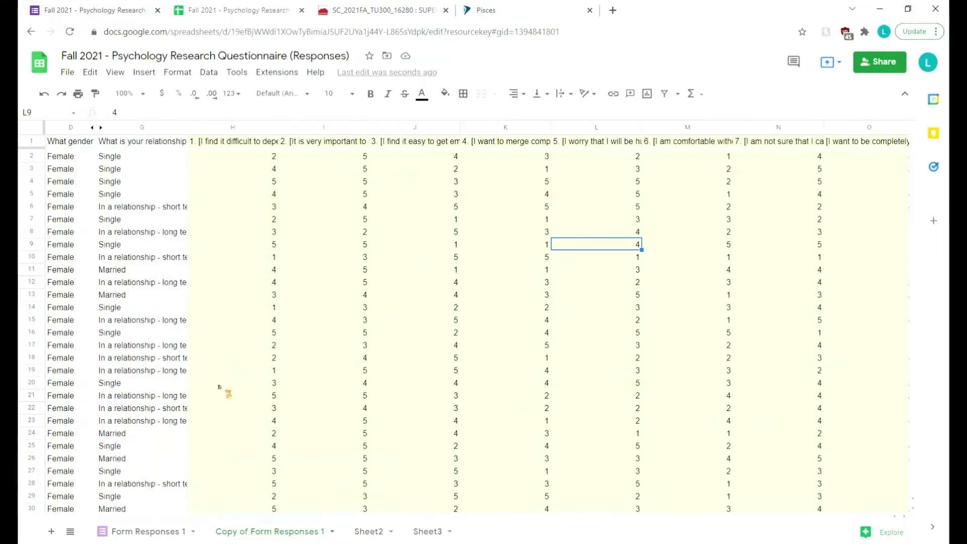
right_click(234, 129)
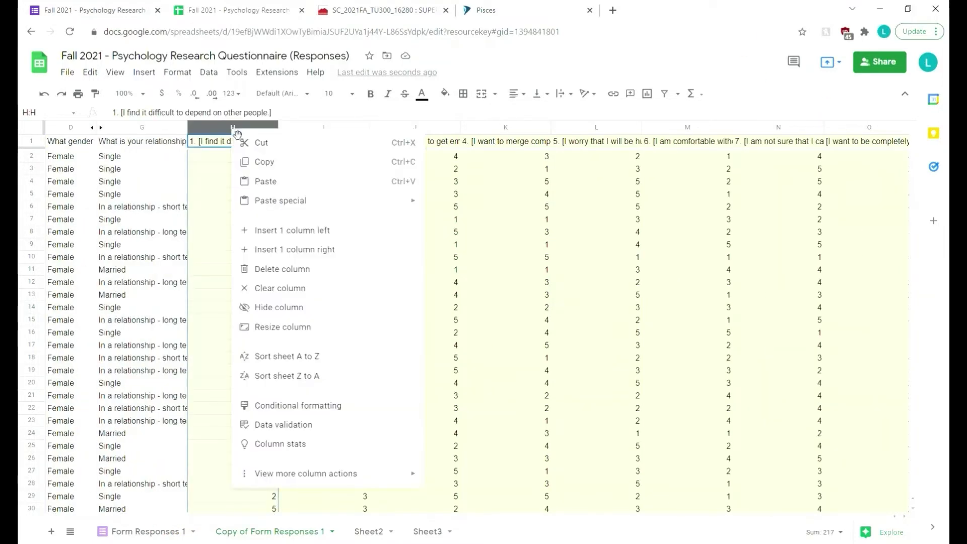
click(307, 234)
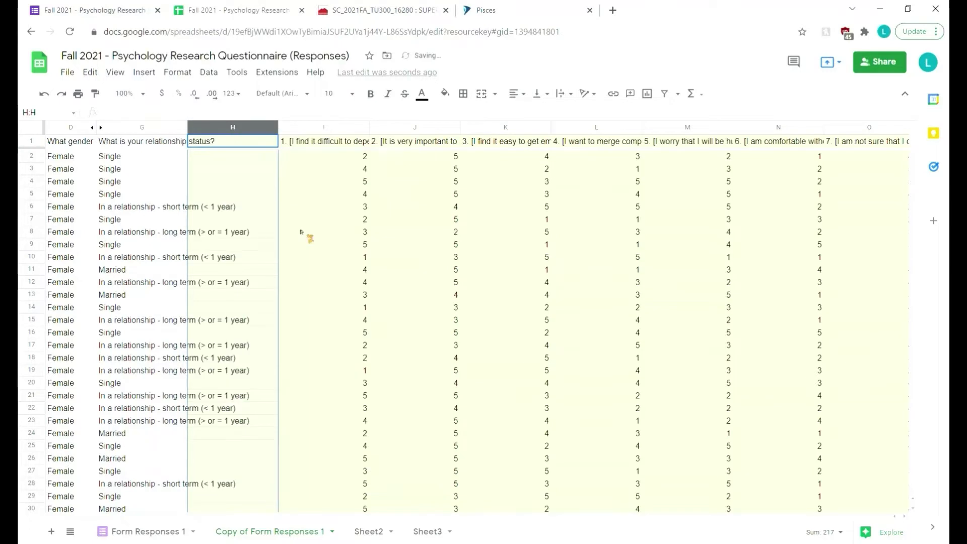
right_click(301, 127)
click(375, 232)
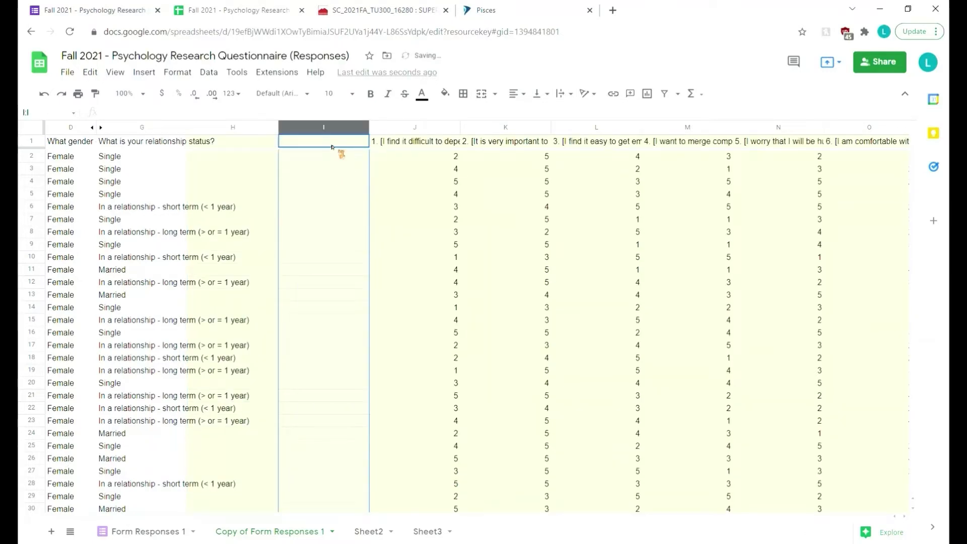
- Enter the header "Relationship Scale" in I1, the blank column just before statement 1
text(Relationship)
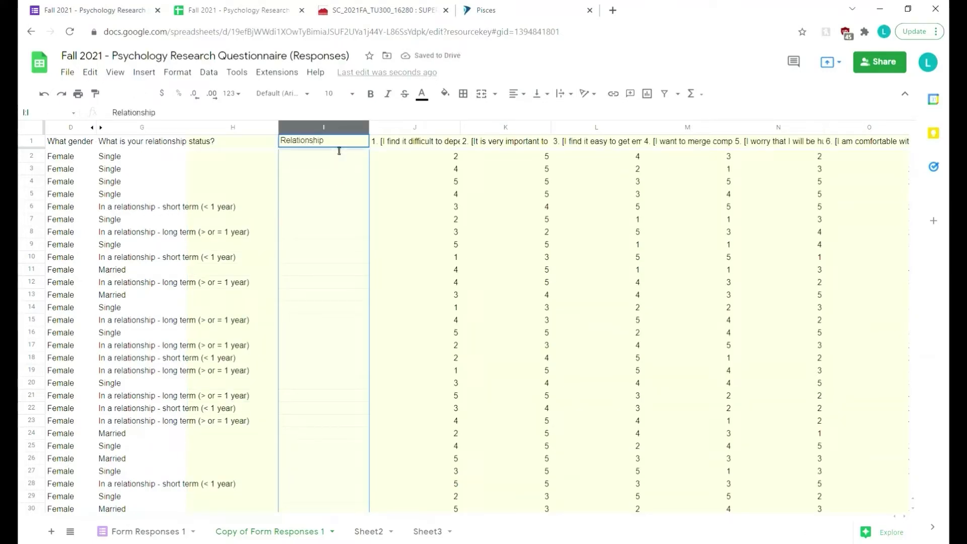
text( Typ)
key(BackSpace)
key(BackSpace)
key(BackSpace)
text(Scale)
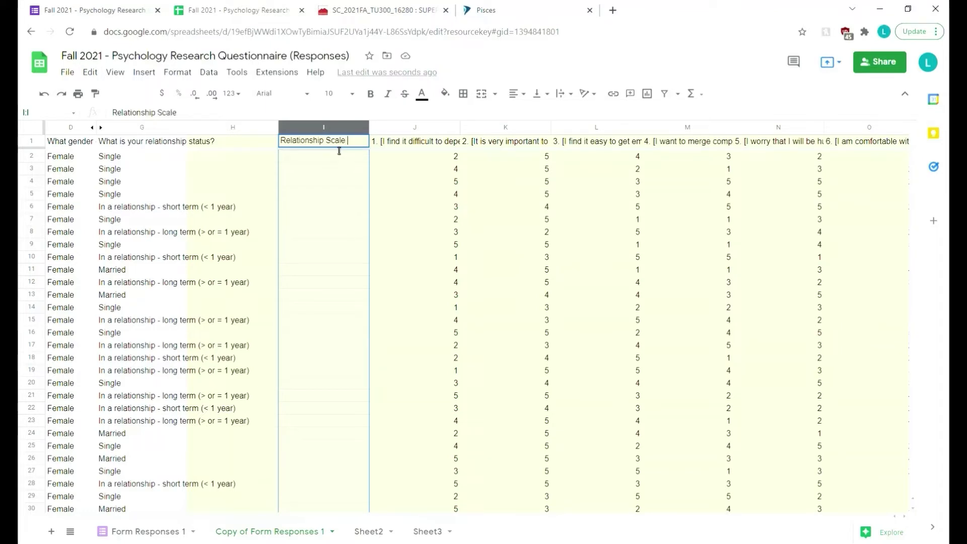
click(530, 210)
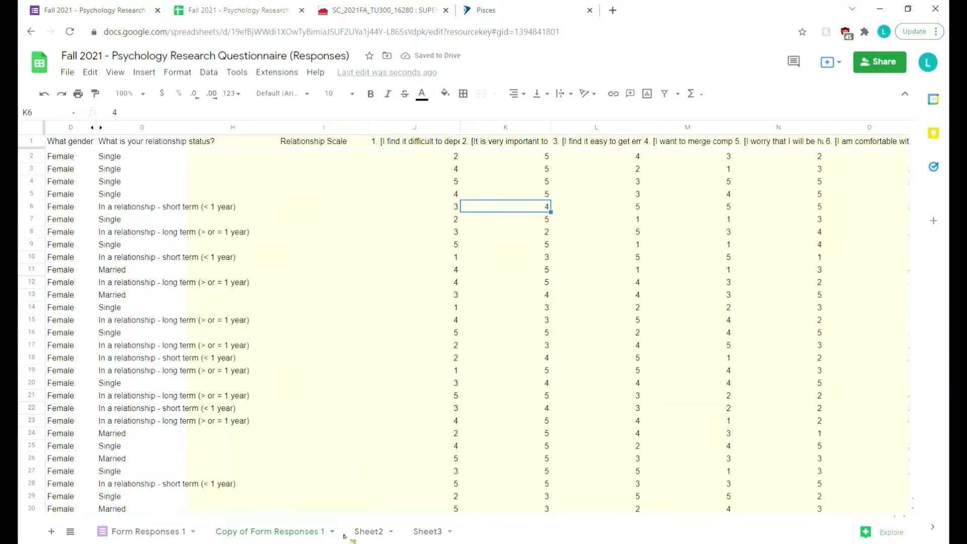
- Insert one blank column directly after the statement 1 column, between columns J and K
drag(169, 517, 177, 517)
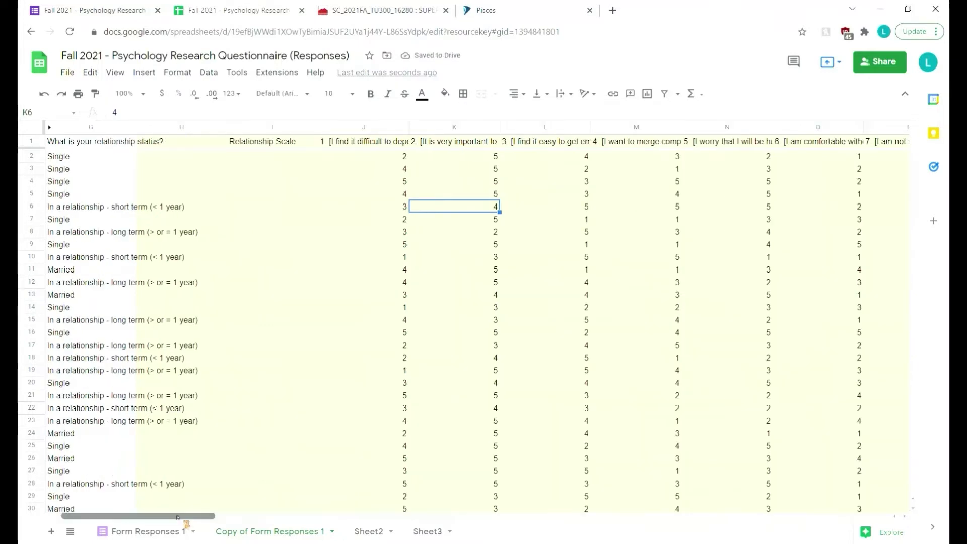
click(383, 128)
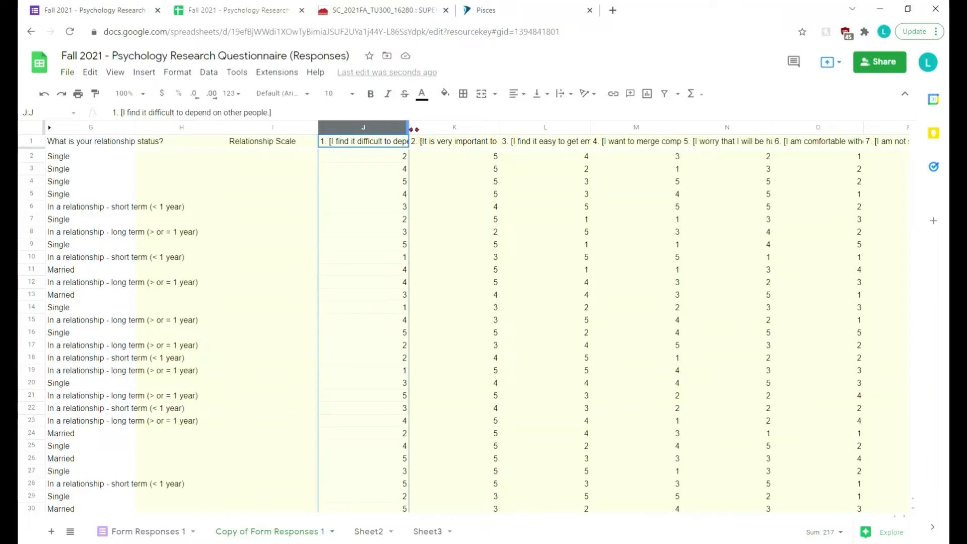
right_click(378, 134)
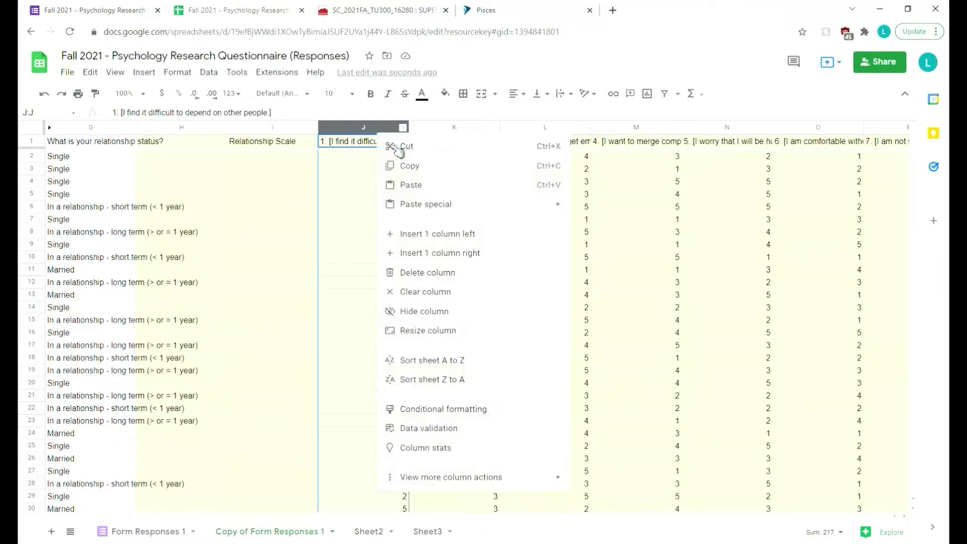
click(471, 255)
click(524, 197)
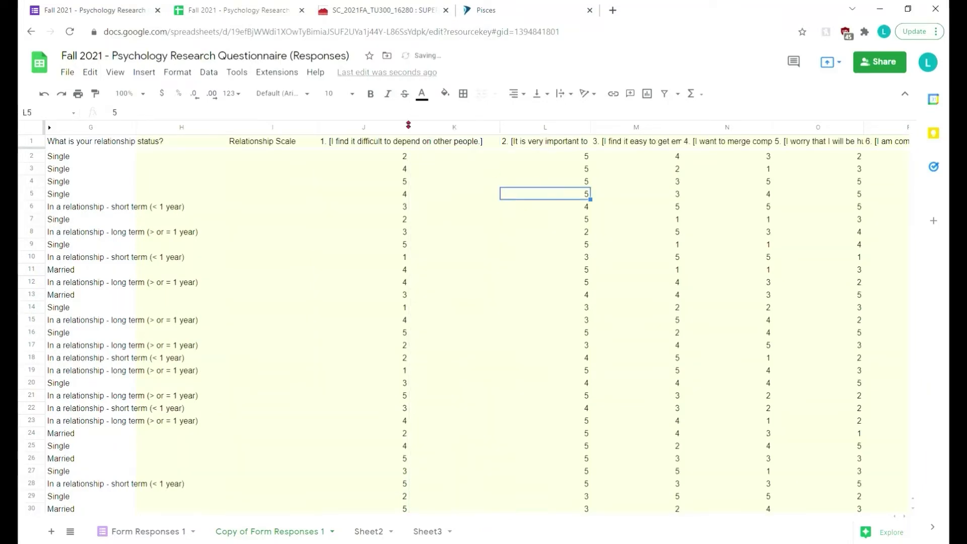
- Enter the header "1. Reversed Score" in K1 of the new blank column
click(445, 142)
text(1. Re)
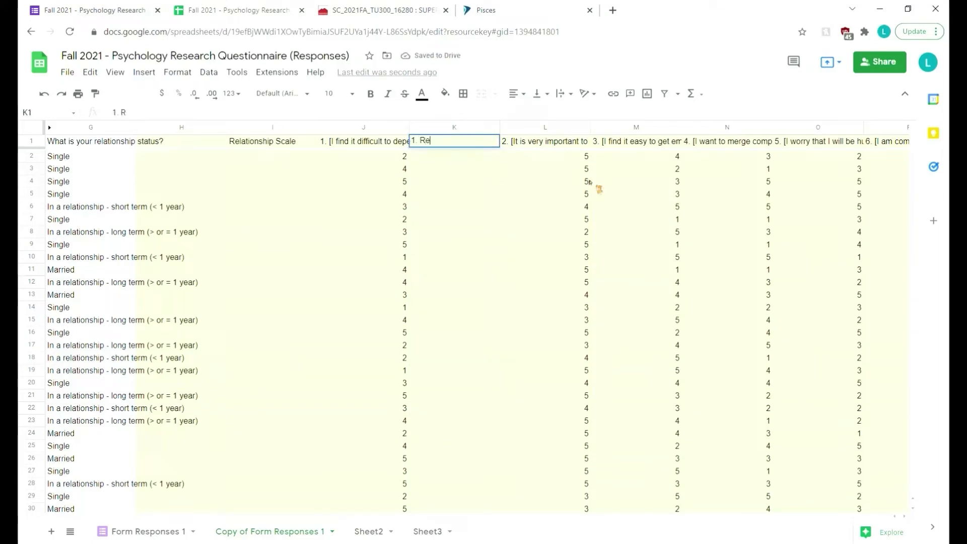
text(versed Score)
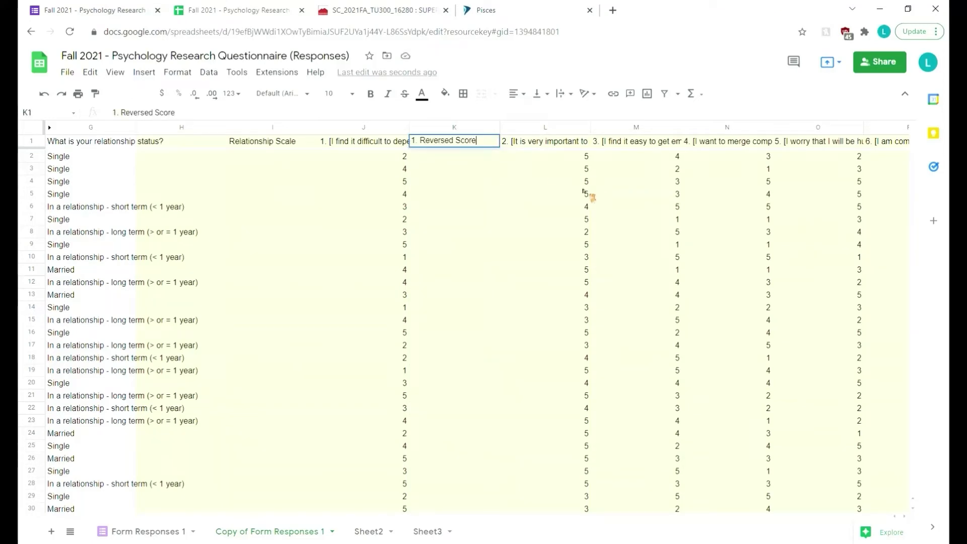
click(518, 211)
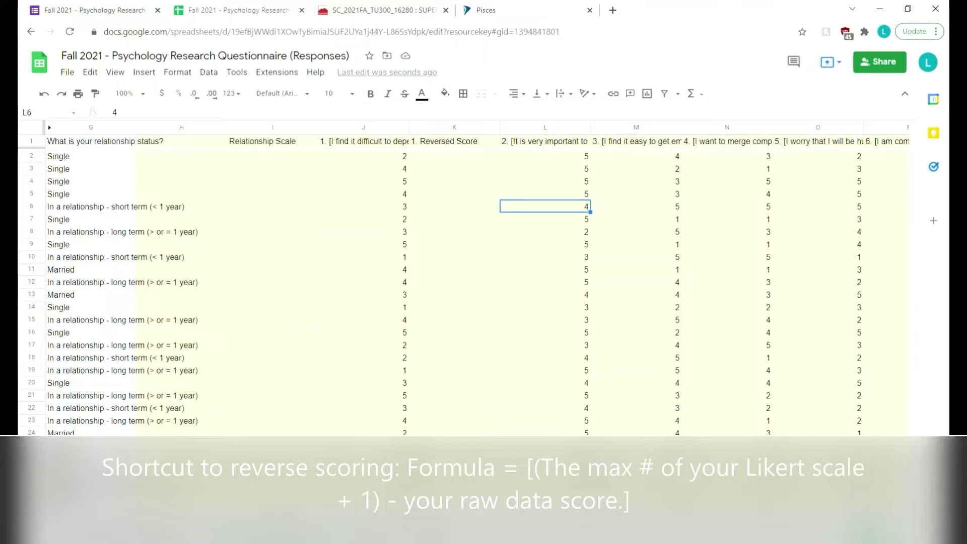
- Enter the reverse-scoring formula =6-J2 in K2 and decline the suggested autofill
click(496, 159)
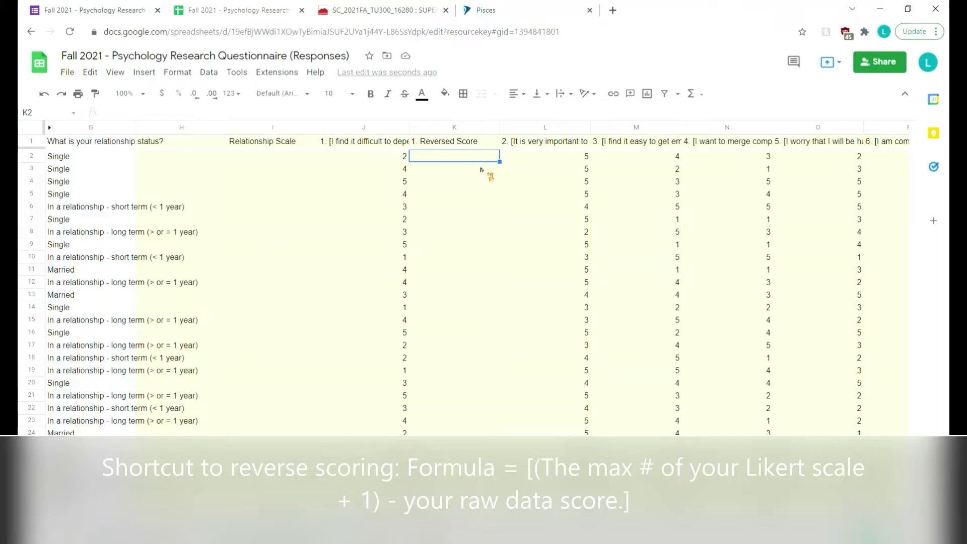
text(=)
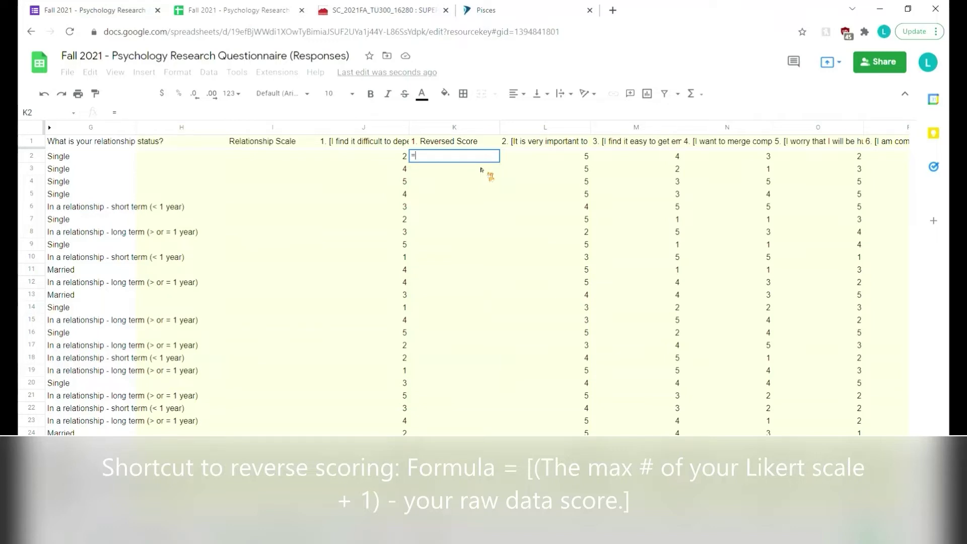
text(6-)
click(399, 160)
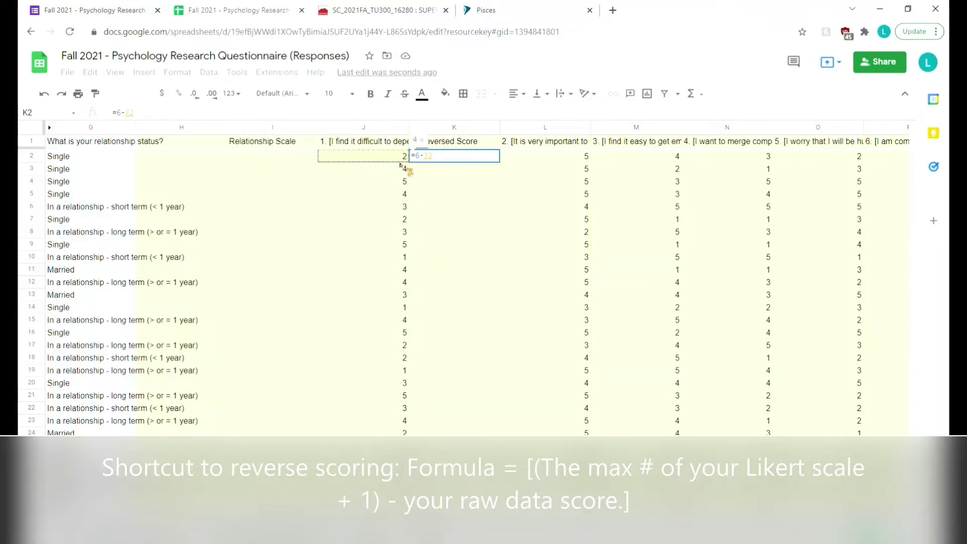
key(Return)
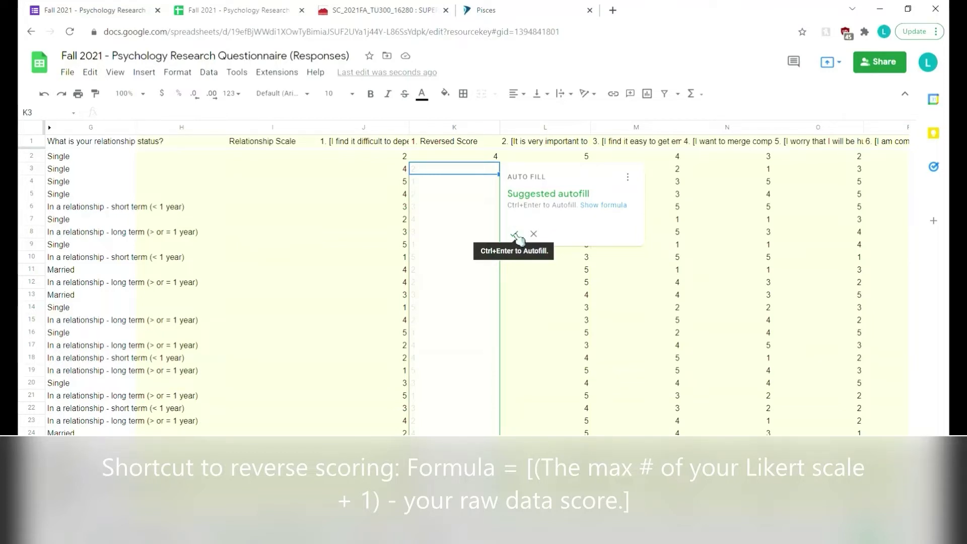
click(534, 287)
- Copy the reverse-scoring formula from K2 into K3 only and check both cells against the raw scores in column J
click(491, 156)
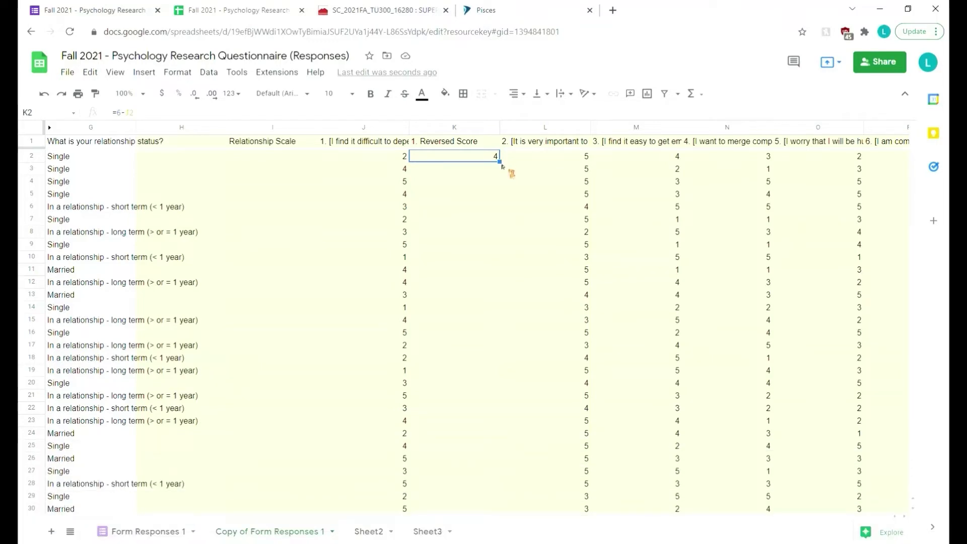
drag(499, 162, 498, 174)
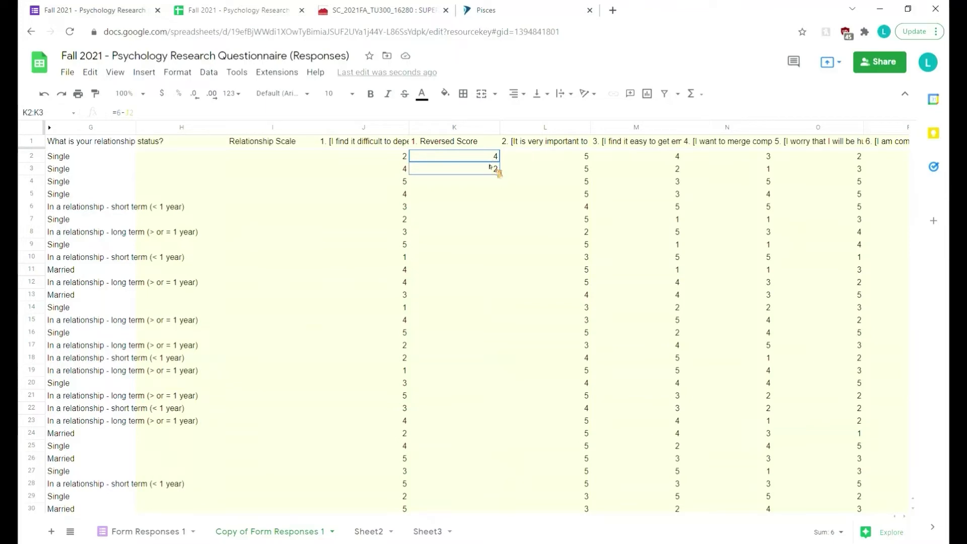
click(416, 173)
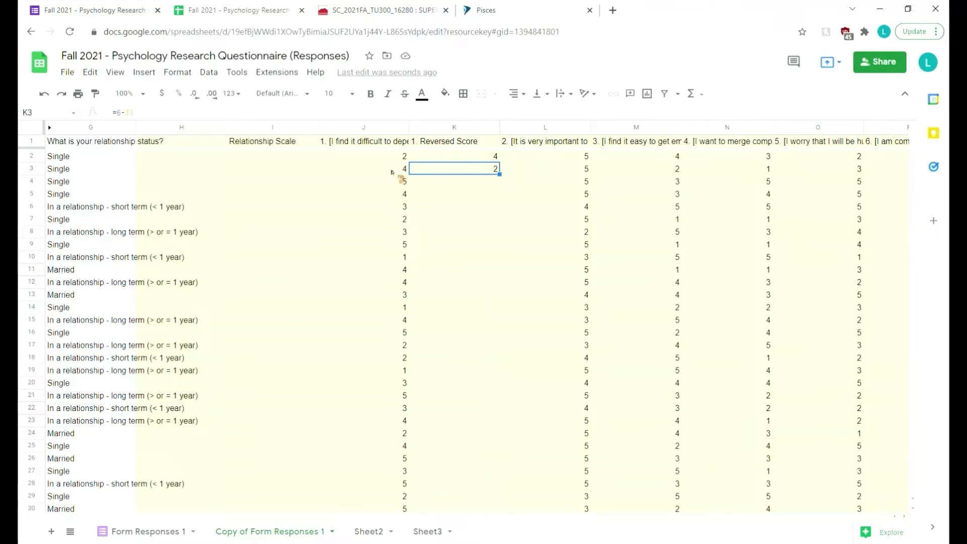
key(Up)
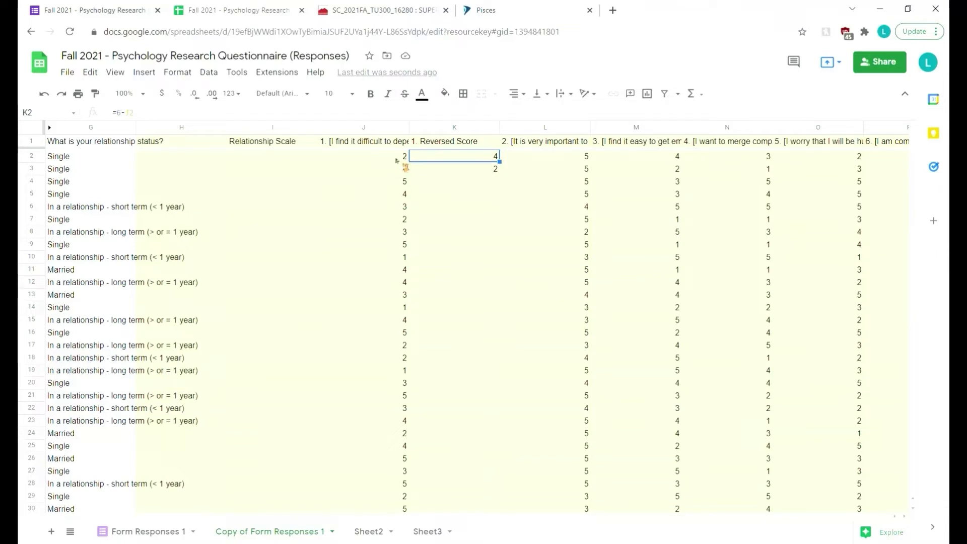
key(Down)
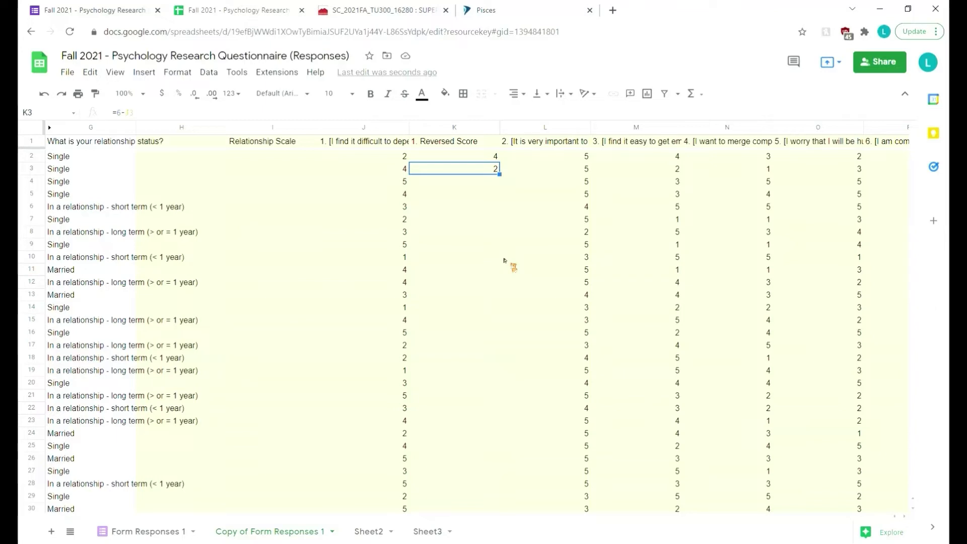
- Fill the reverse-scoring formula from K2 down to K67 and compare the reversed scores with column J
click(494, 156)
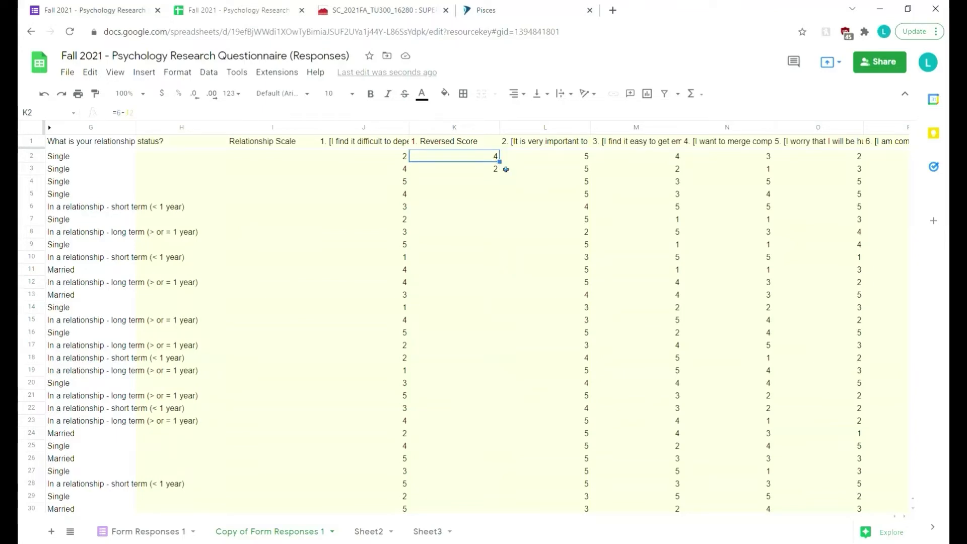
drag(506, 169, 497, 201)
scroll(504, 288, up, 10)
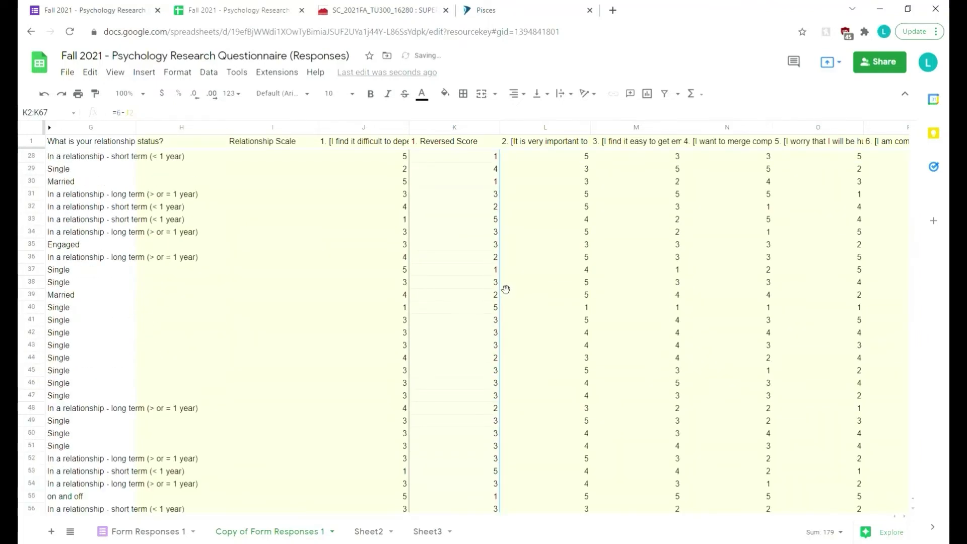
scroll(506, 289, up, 8)
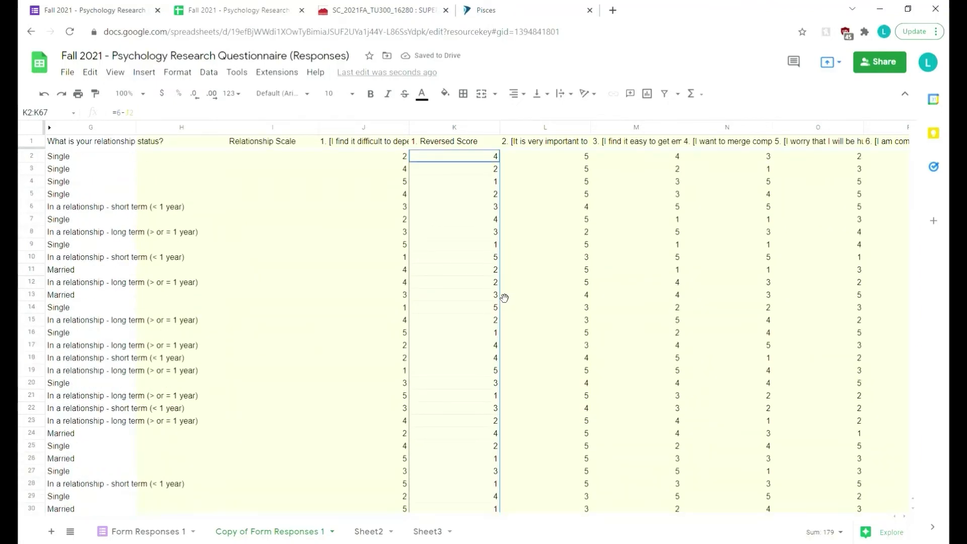
click(470, 174)
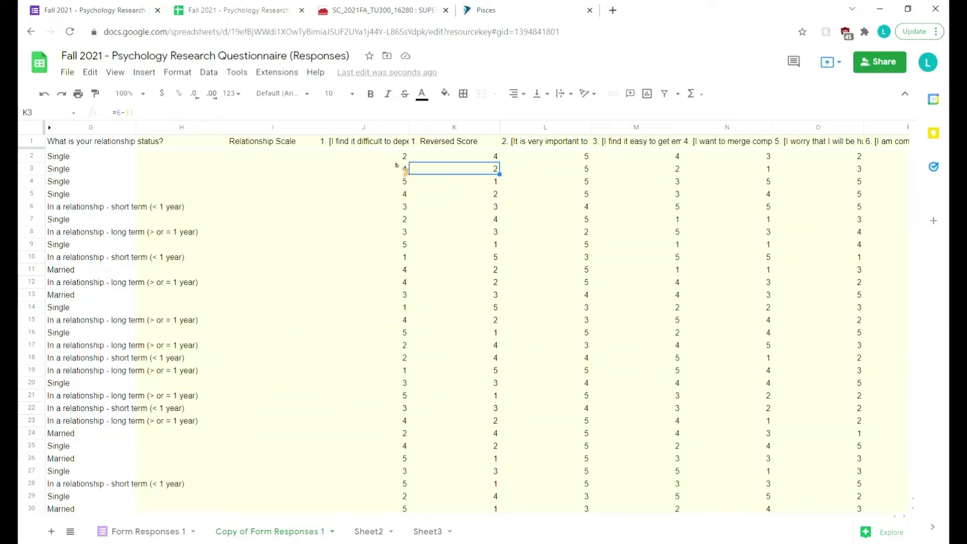
click(403, 158)
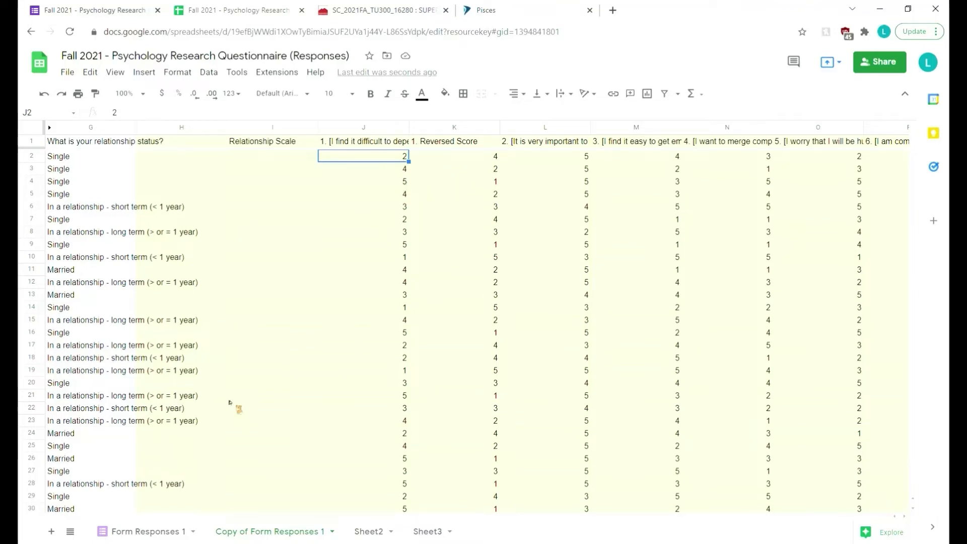
click(472, 132)
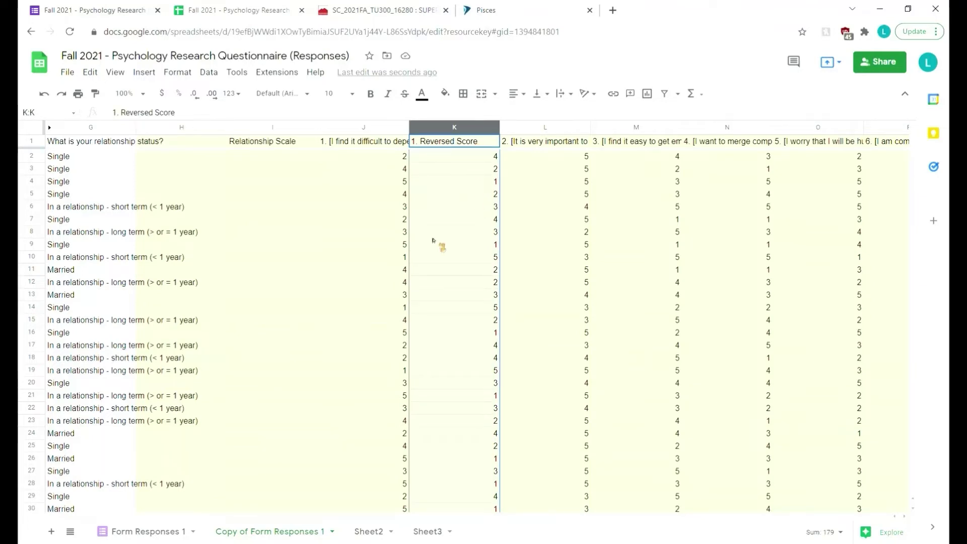
- Append the statement text "[I find it difficult to depend on other people.]" from J1 to the "1. Reversed Score" header in K1
double_click(365, 143)
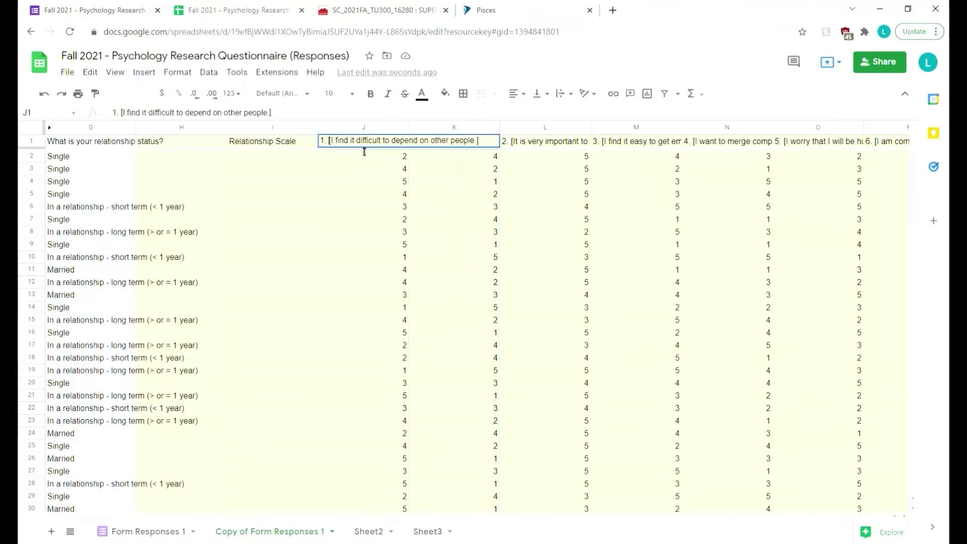
click(403, 194)
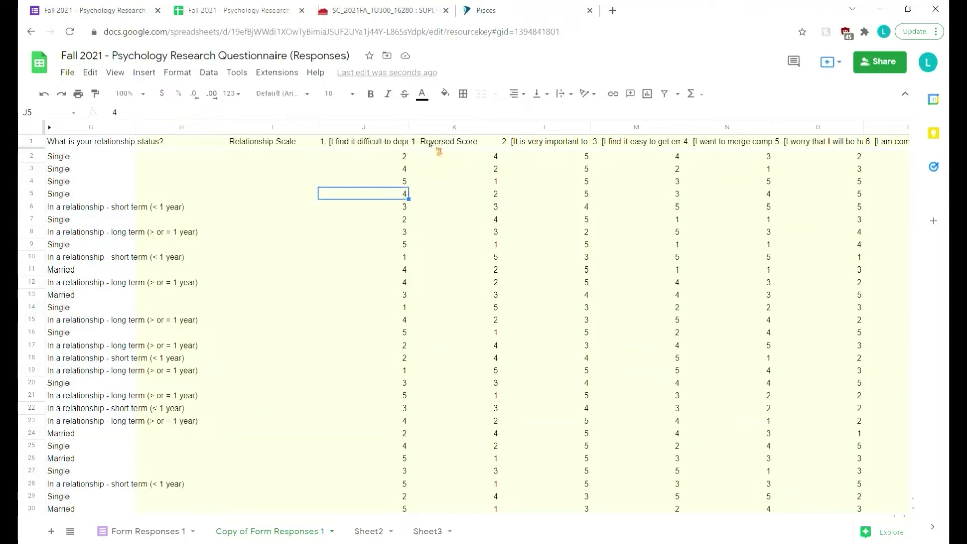
double_click(429, 143)
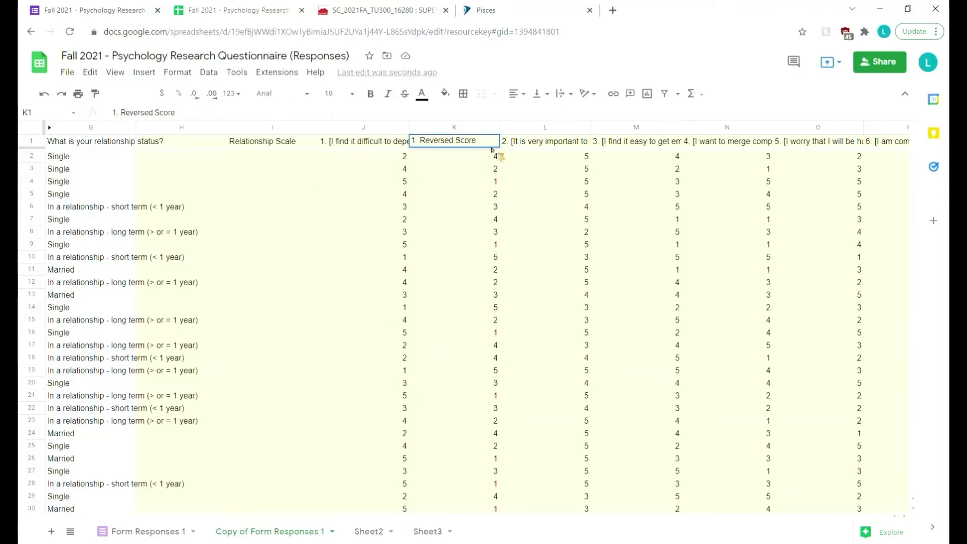
text([I find it difficult to depend on other people.])
key(Return)
- Make the whole reversed score column K bold
click(474, 129)
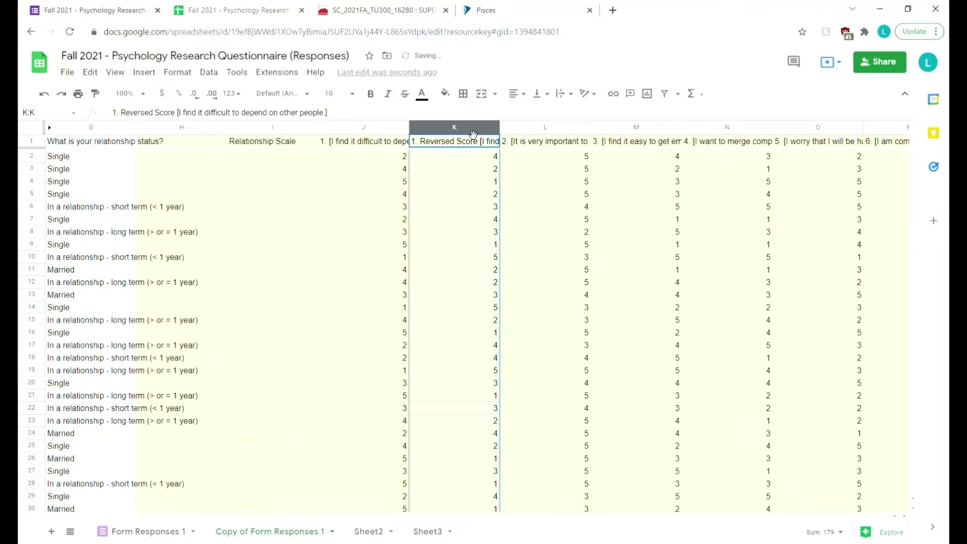
key(ctrl+b)
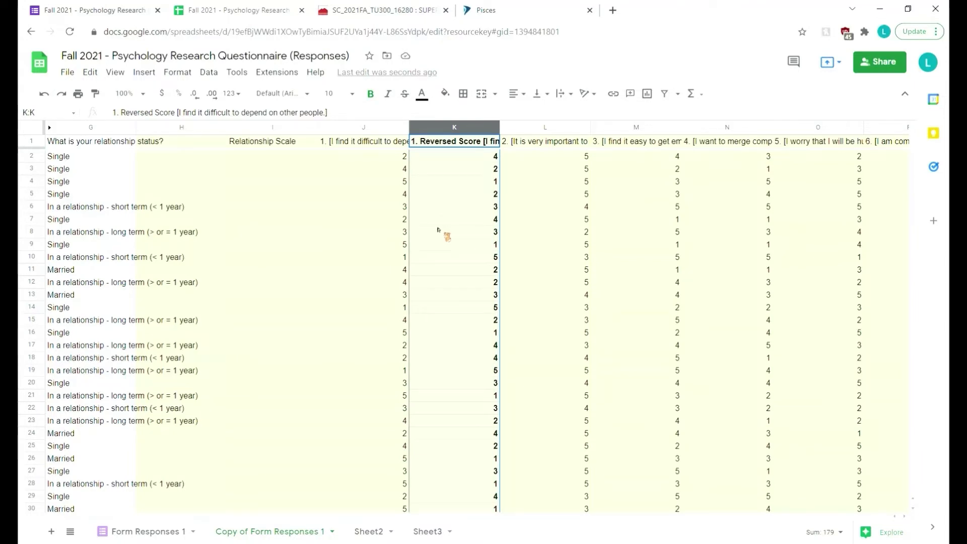
click(464, 244)
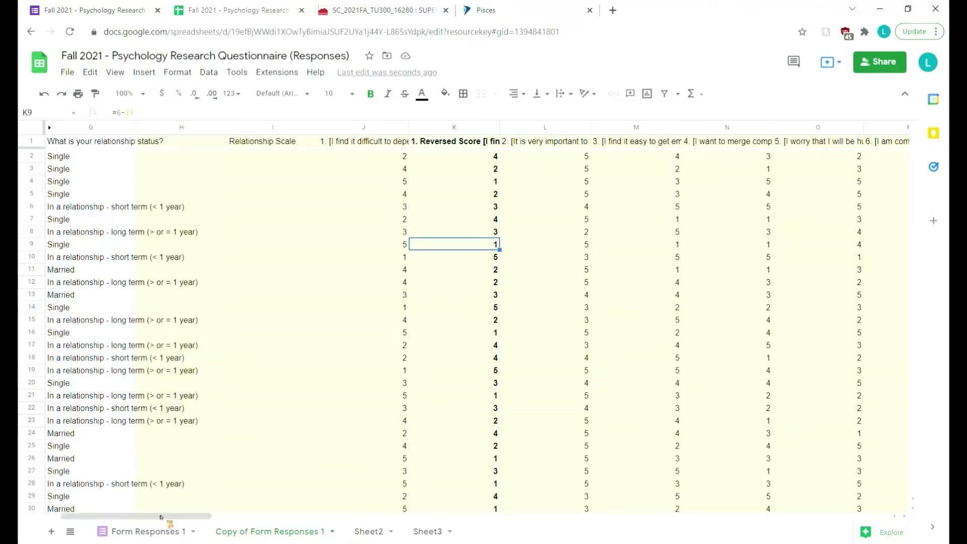
- Insert three blank columns between the statement 4 column and the statement 5 column
drag(161, 521, 204, 523)
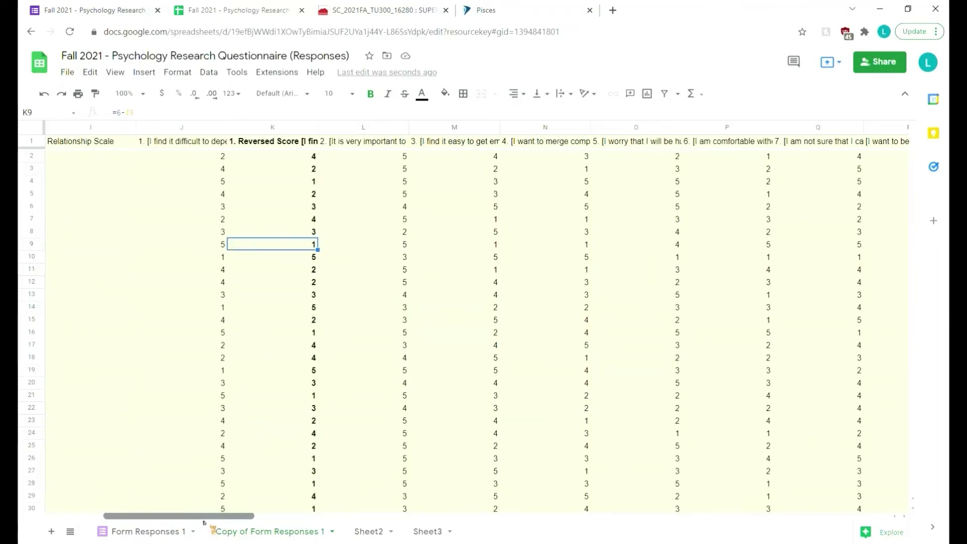
click(675, 234)
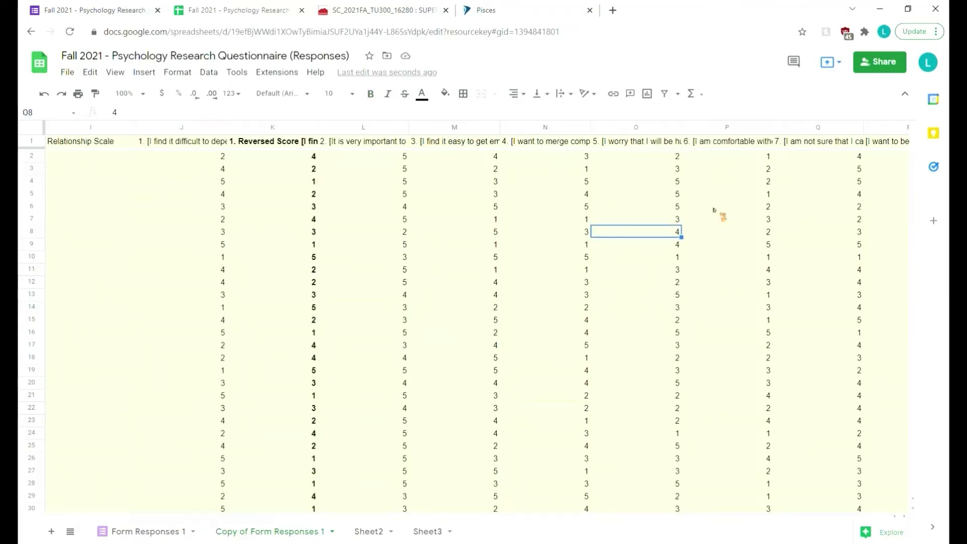
click(637, 128)
right_click(639, 131)
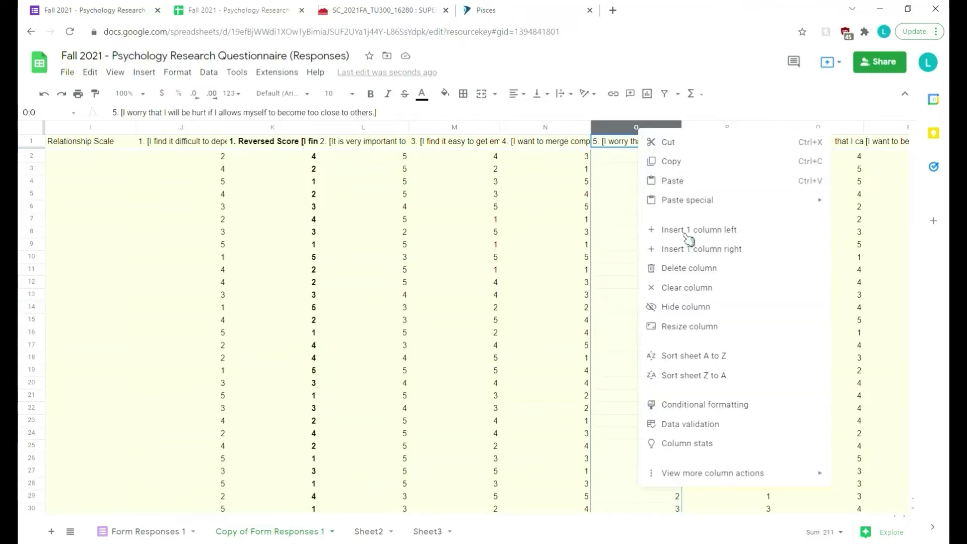
click(686, 235)
right_click(662, 127)
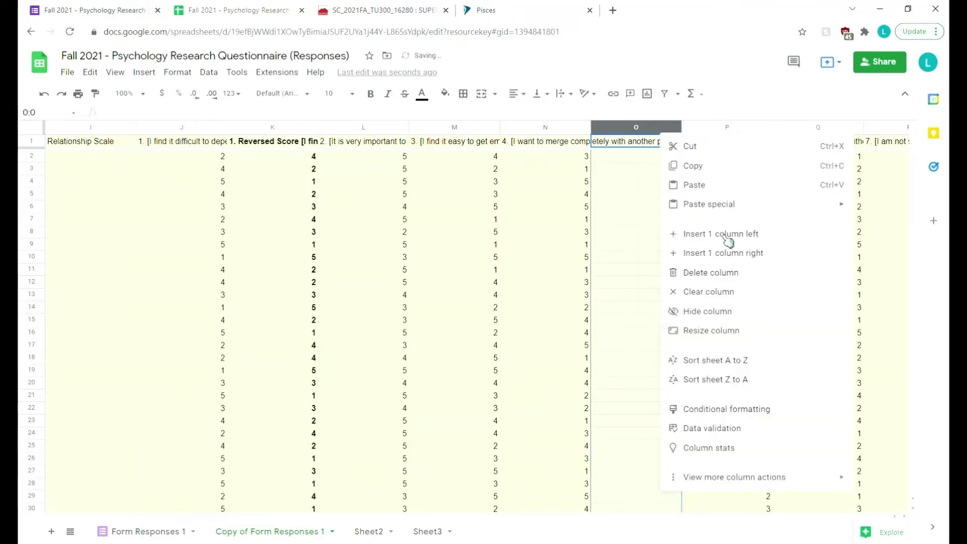
click(725, 235)
right_click(724, 130)
click(803, 225)
click(796, 184)
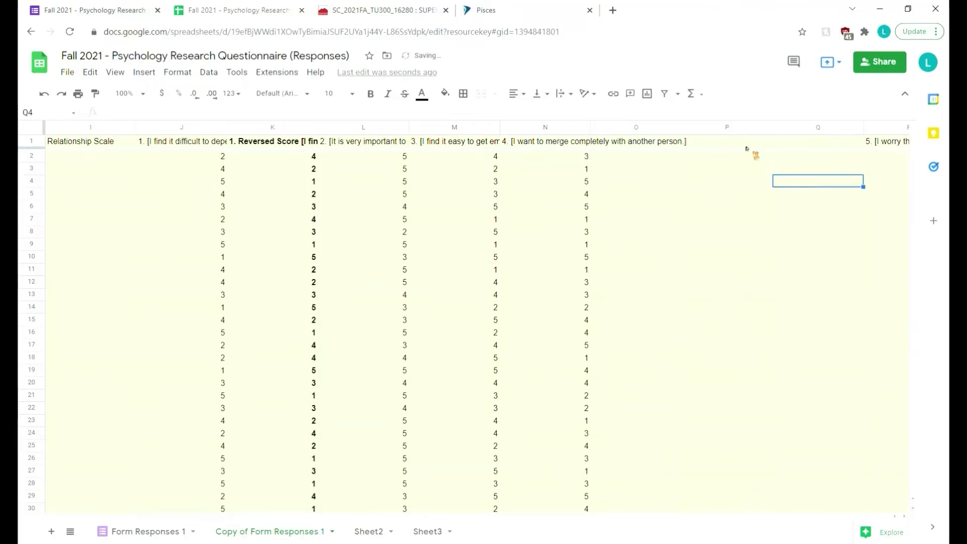
- Enter the header "Total Score" in P1, the middle of the three blank columns
click(745, 145)
text(Total Score)
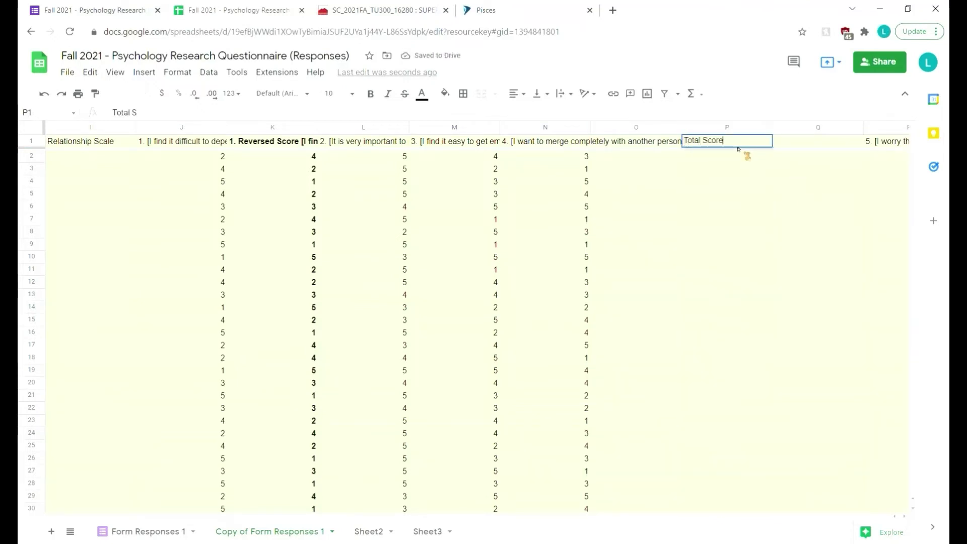
key(Return)
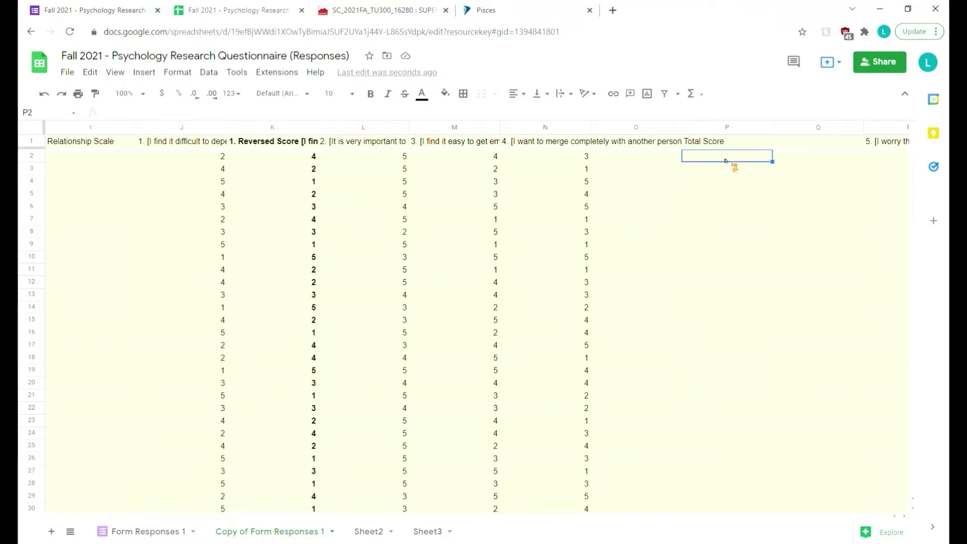
- Make the whole Total Score column P bold and give it a lighter fill color
click(736, 127)
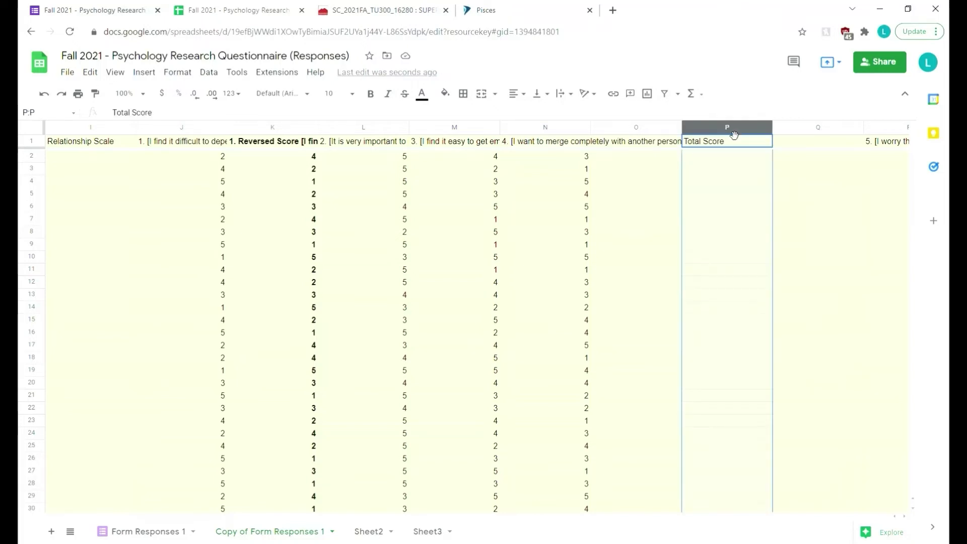
key(ctrl+b)
click(748, 158)
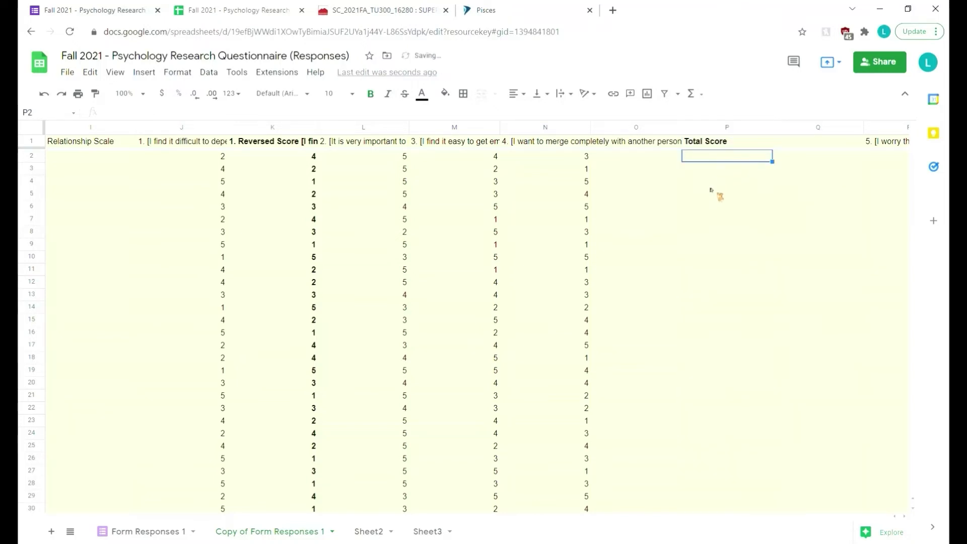
click(726, 127)
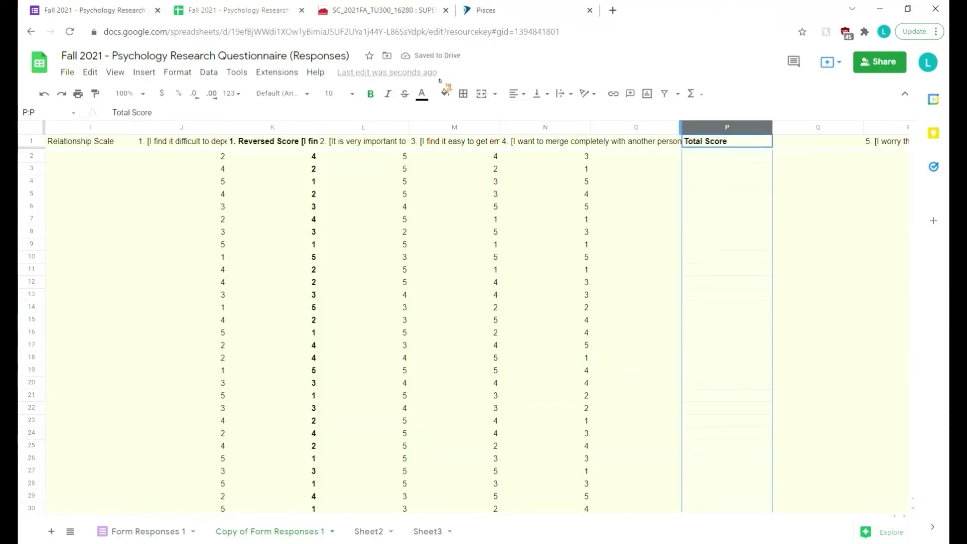
click(445, 93)
click(485, 231)
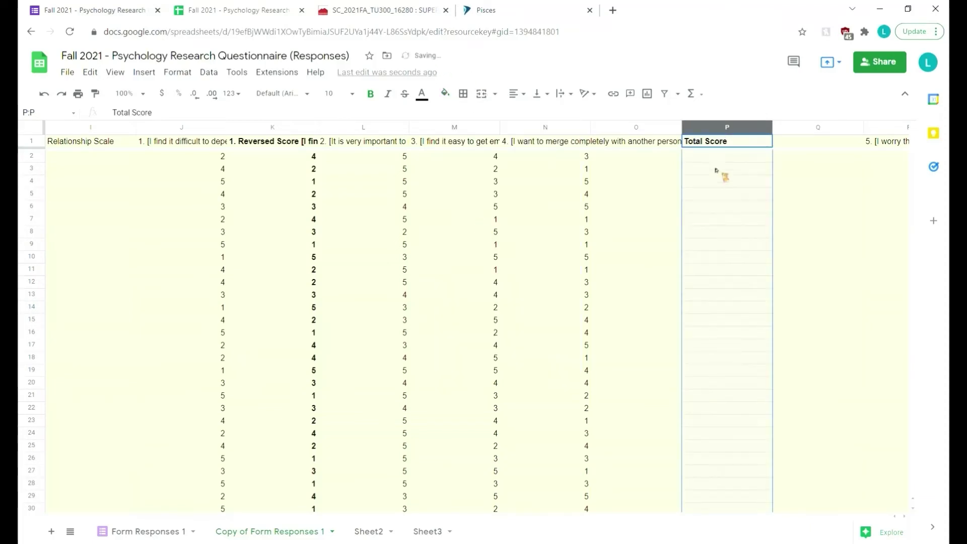
- Start an AVERAGE formula in P2, the first cell under the Total Score header
click(734, 159)
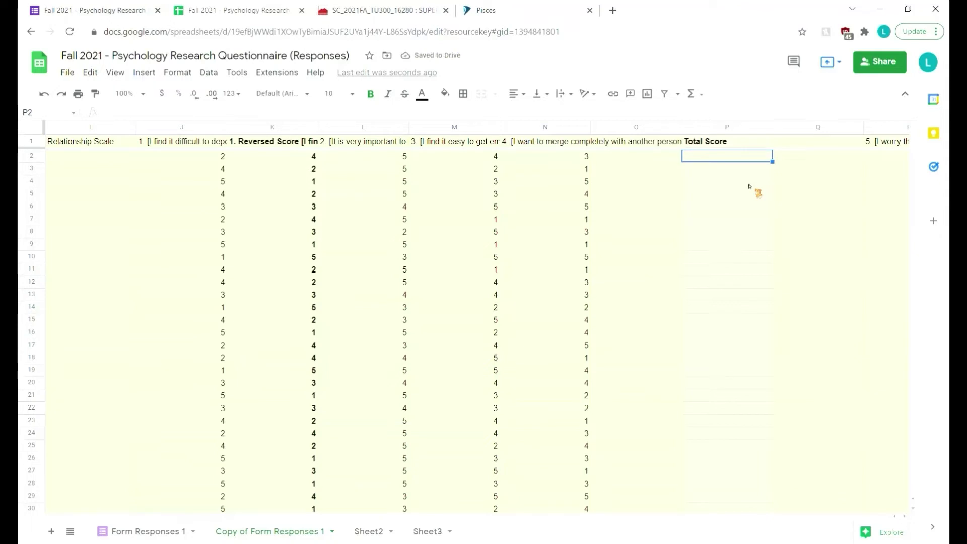
text(=)
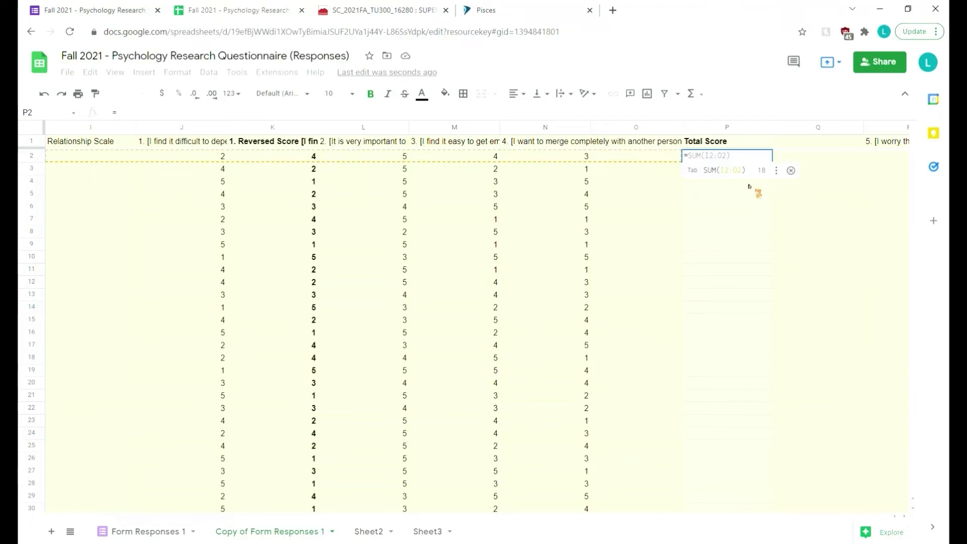
text(mean)
key(BackSpace)
key(BackSpace)
key(BackSpace)
key(BackSpace)
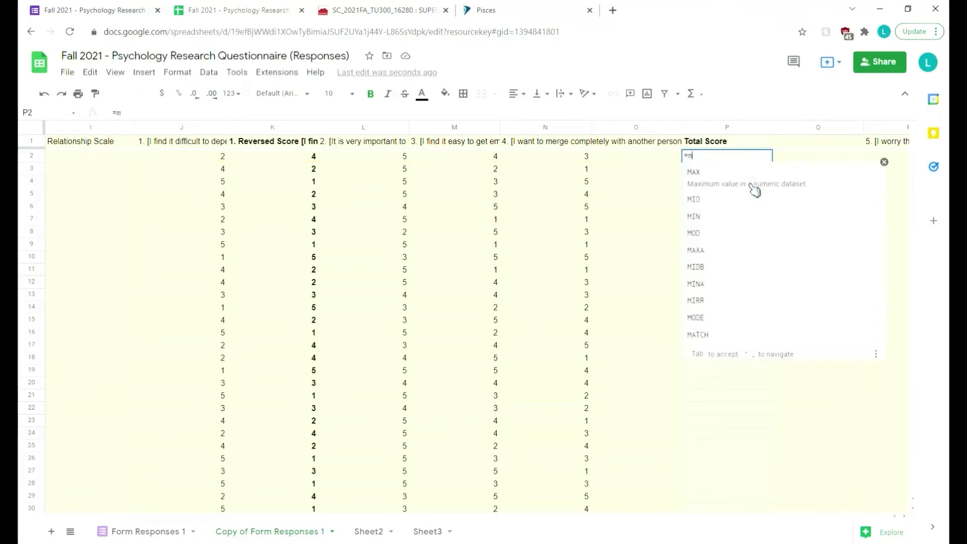
text(aver)
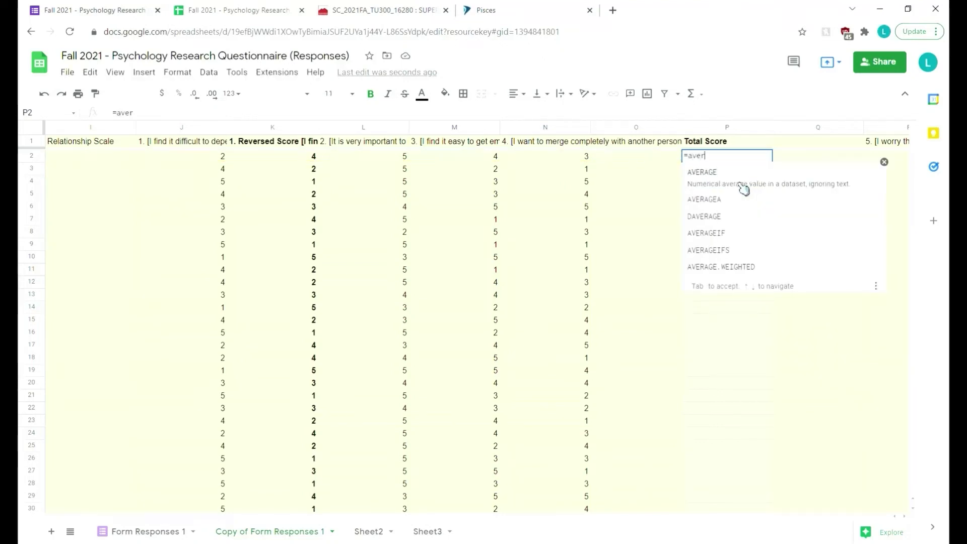
click(708, 177)
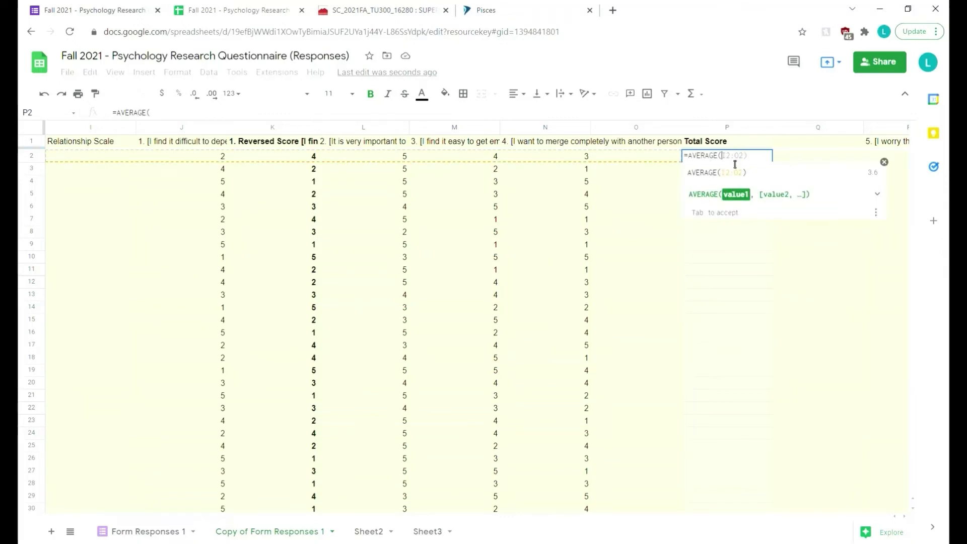
click(289, 159)
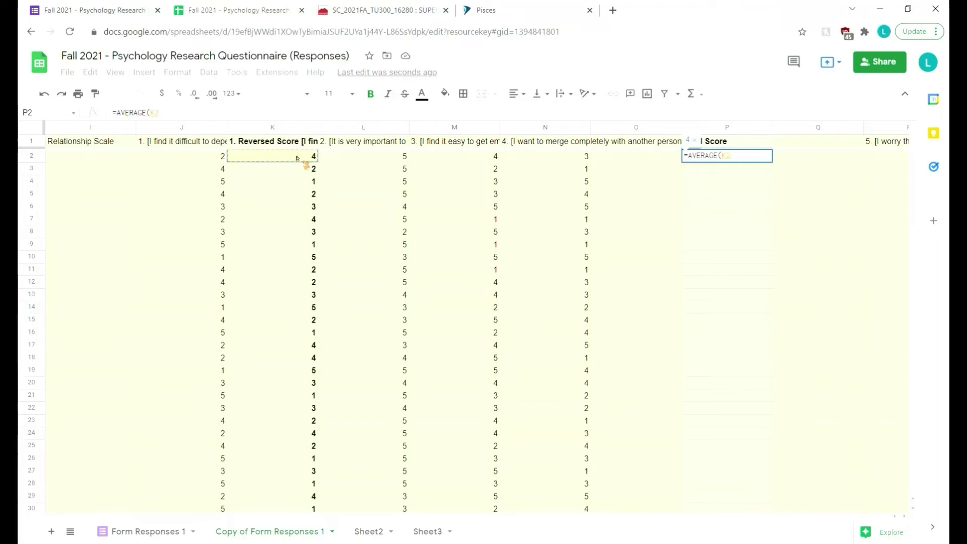
click(401, 157)
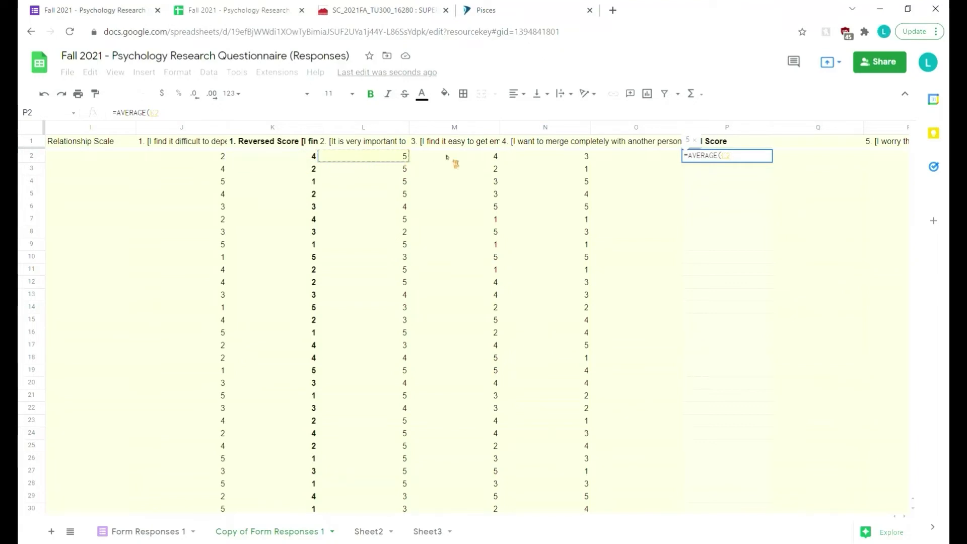
drag(447, 157, 558, 159)
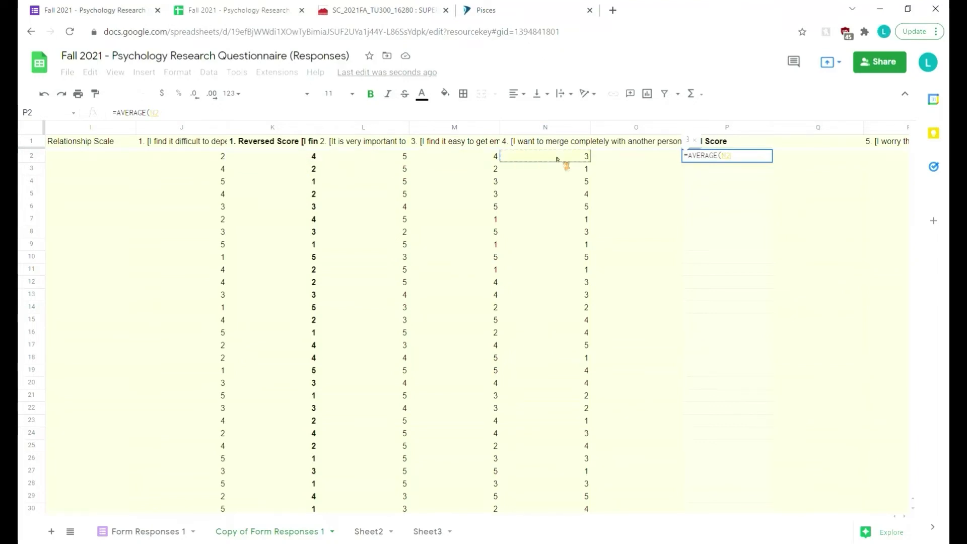
click(276, 159)
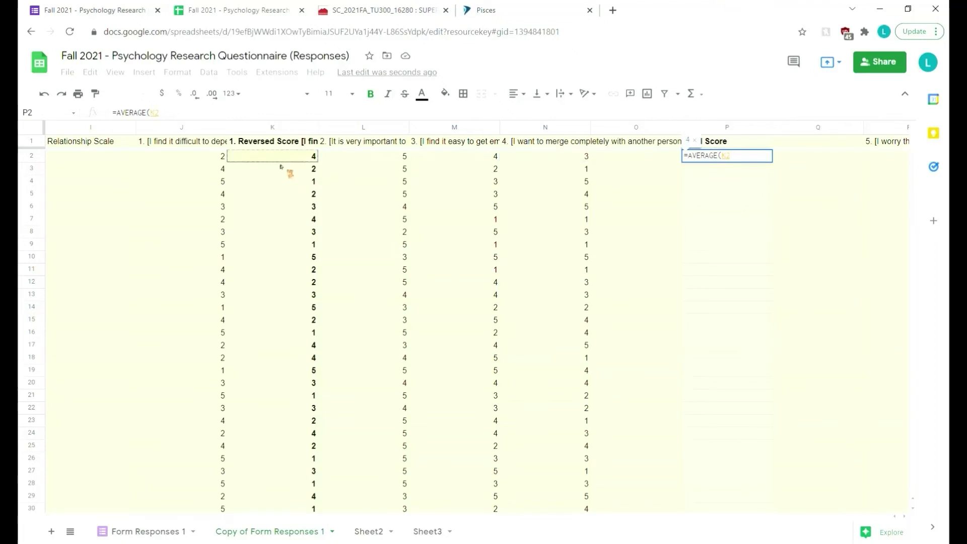
click(569, 160)
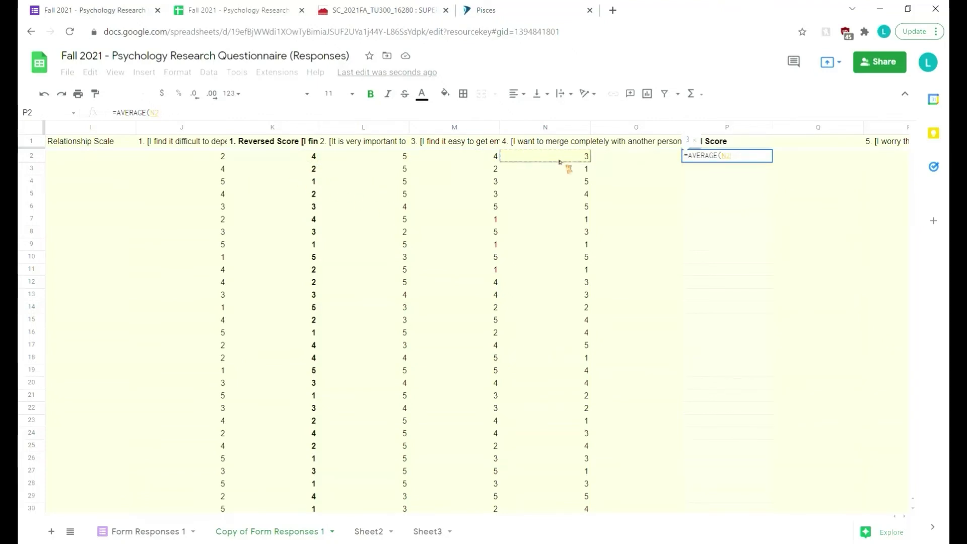
drag(286, 155, 547, 161)
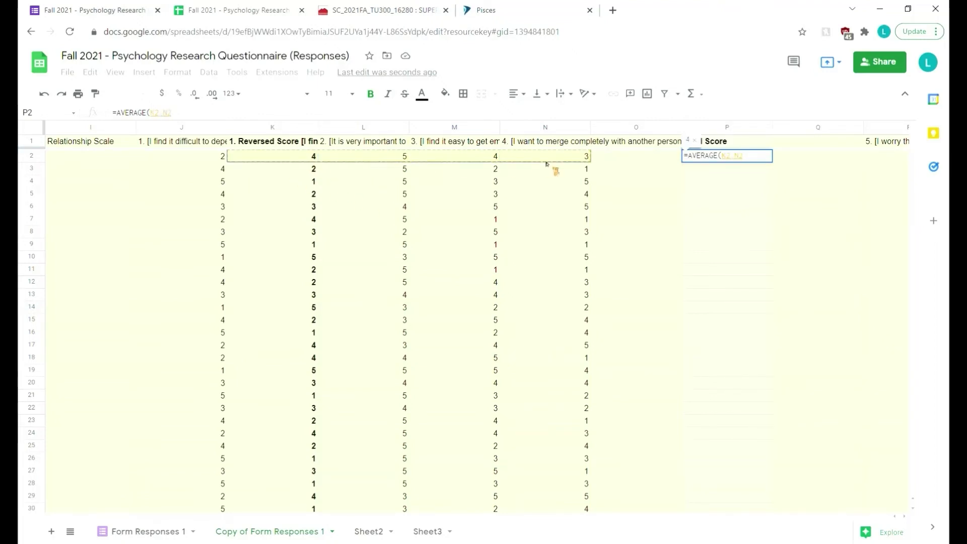
click(298, 159)
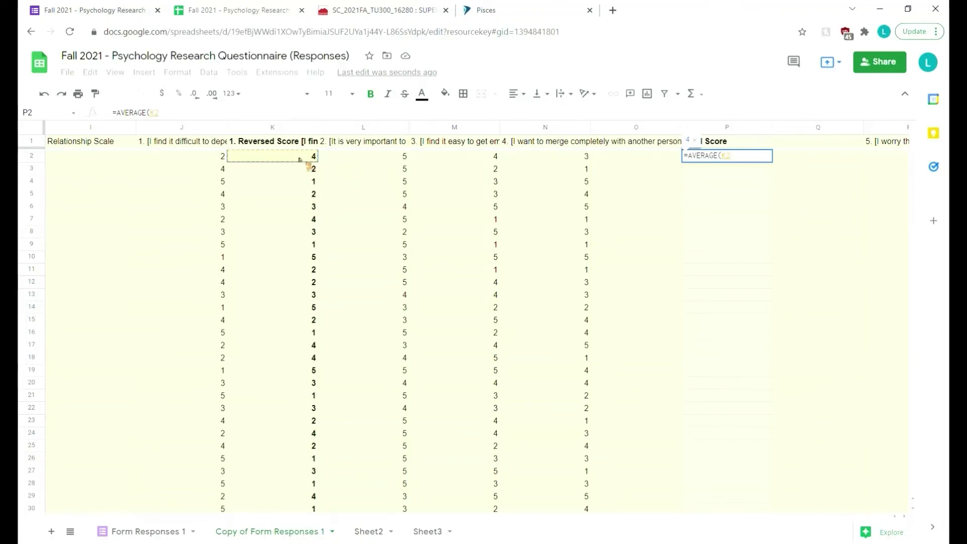
ctrl+click(481, 161)
ctrl+click(533, 161)
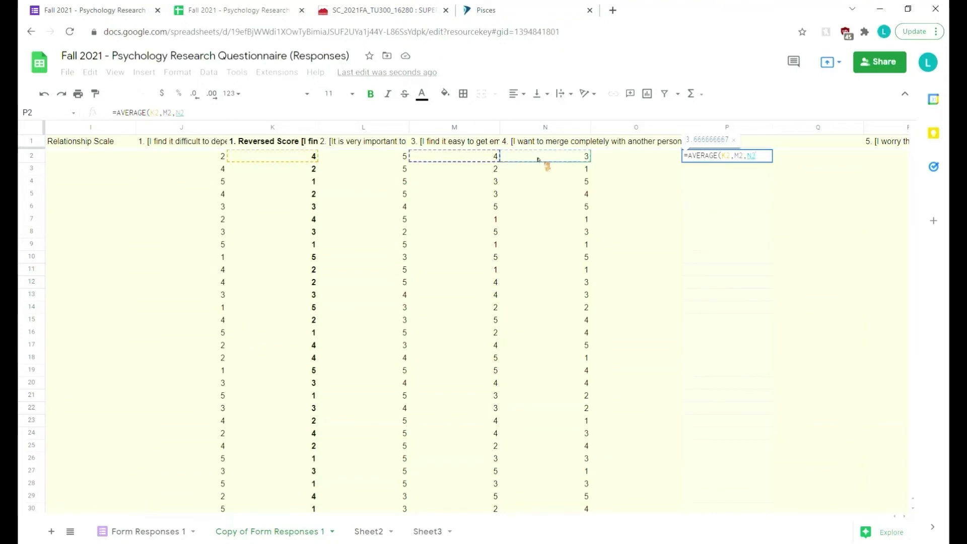
ctrl+click(453, 158)
ctrl+click(459, 161)
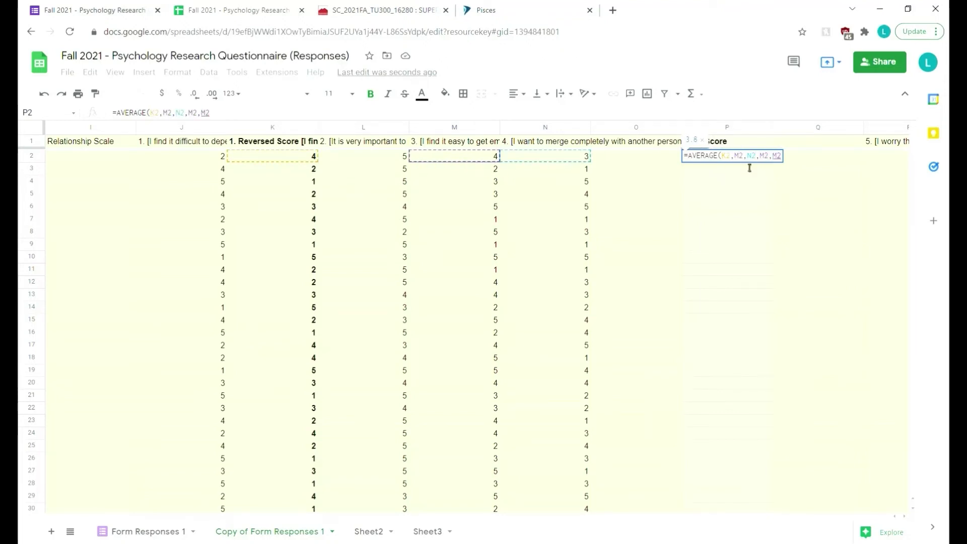
drag(722, 157, 796, 166)
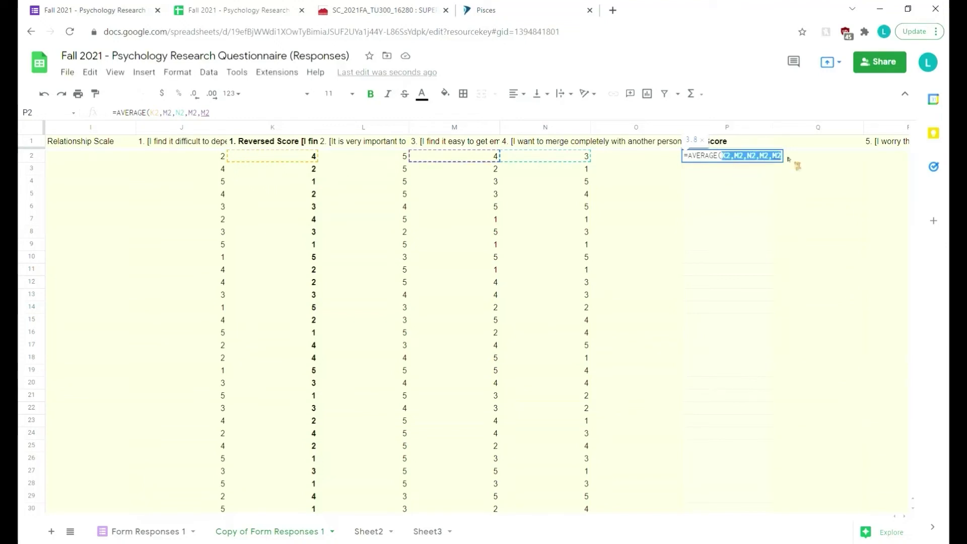
key(BackSpace)
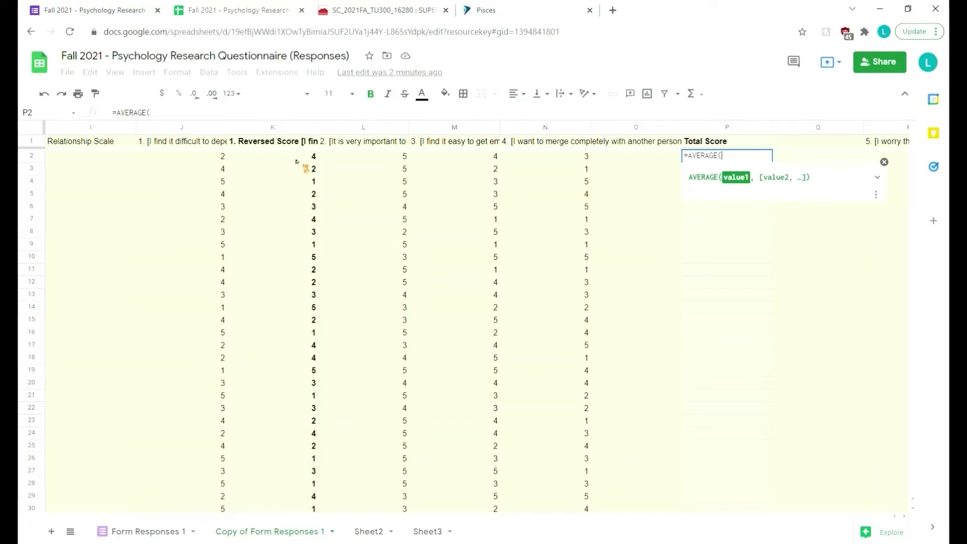
- Try averaging K2:N2 in P2 and filling the formula down the Total Score column through row 43
drag(297, 160, 594, 162)
key(Return)
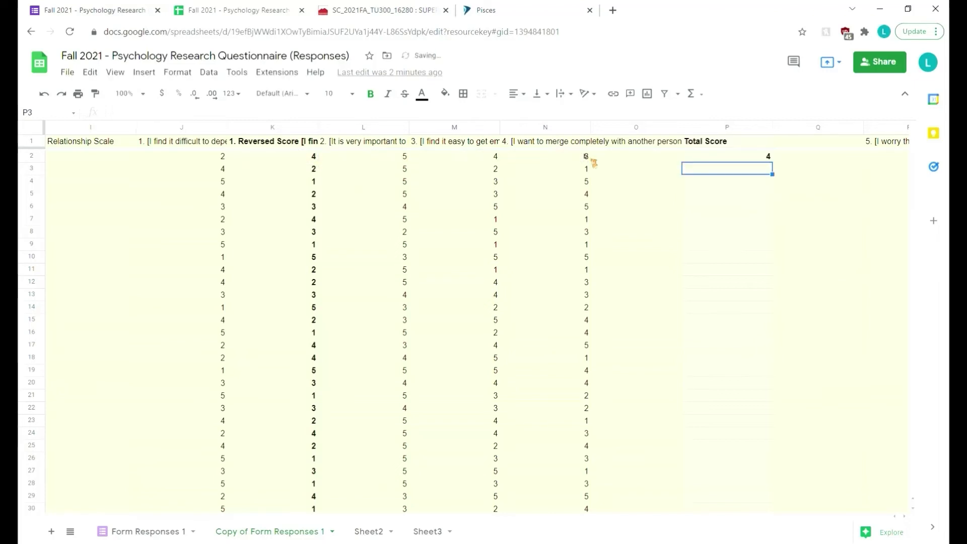
click(767, 157)
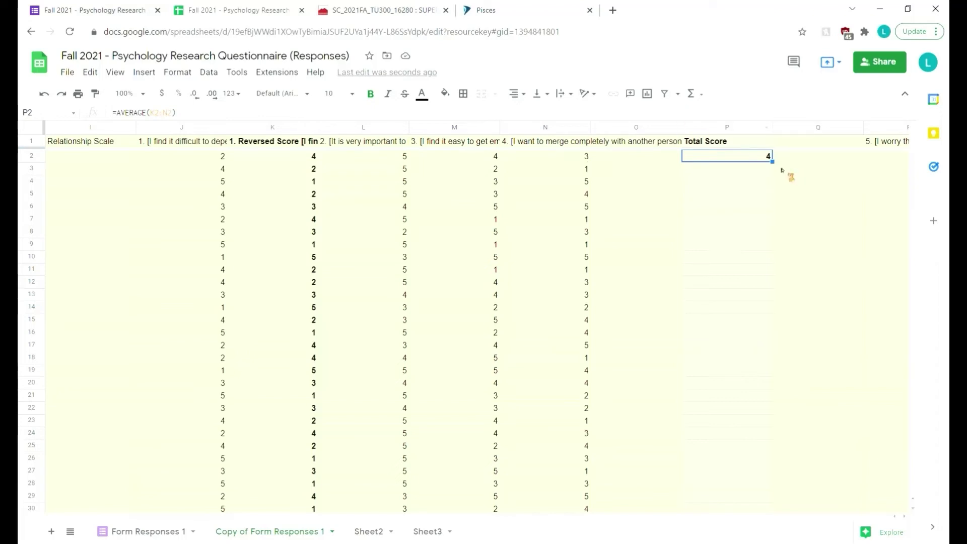
drag(773, 162, 755, 358)
scroll(725, 320, up, 6)
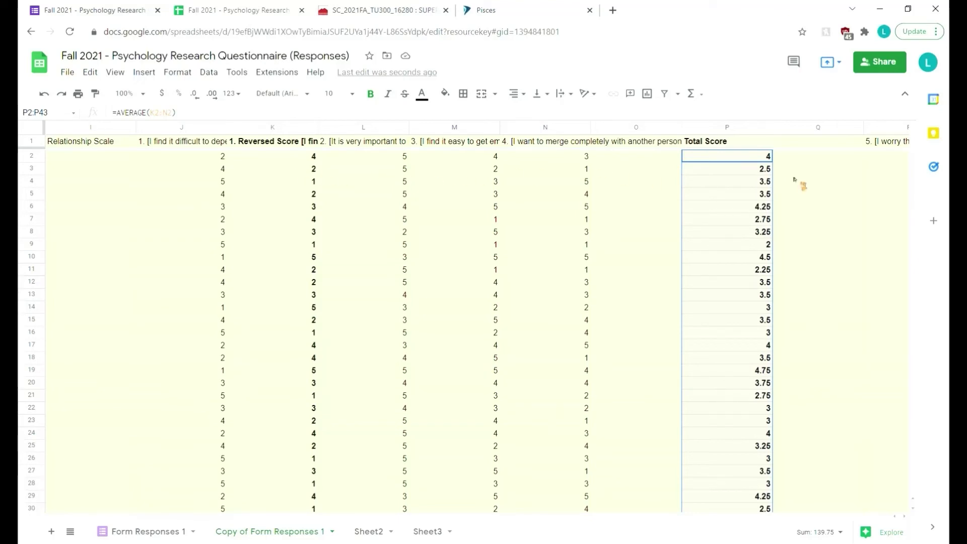
key(ctrl+z)
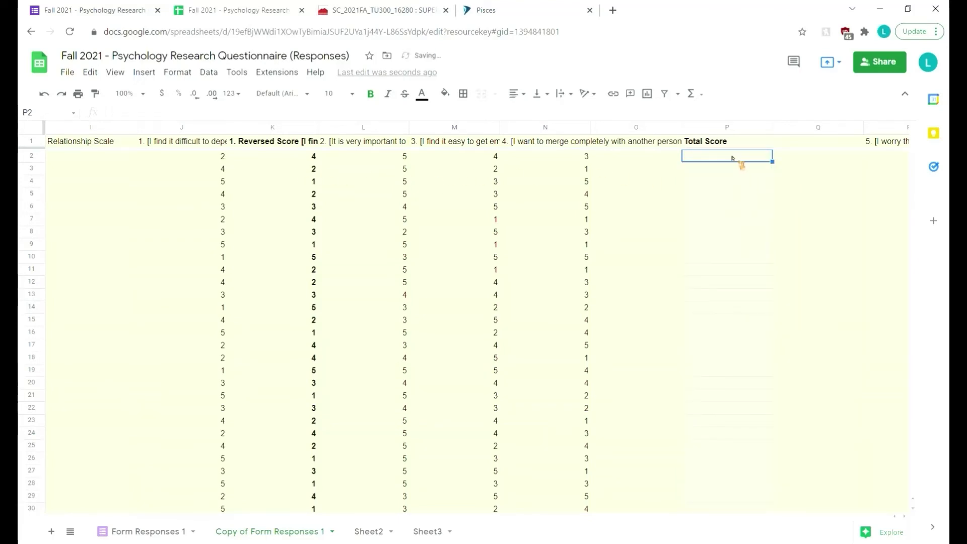
- Try summing K2:N2 in P2 with a SUM formula and filling it down the Total Score column
text(=sum)
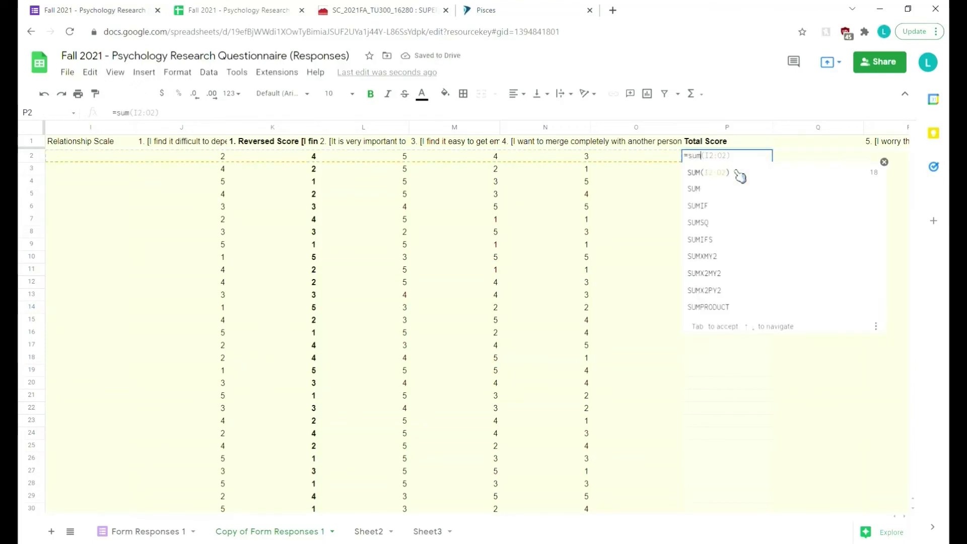
text(()
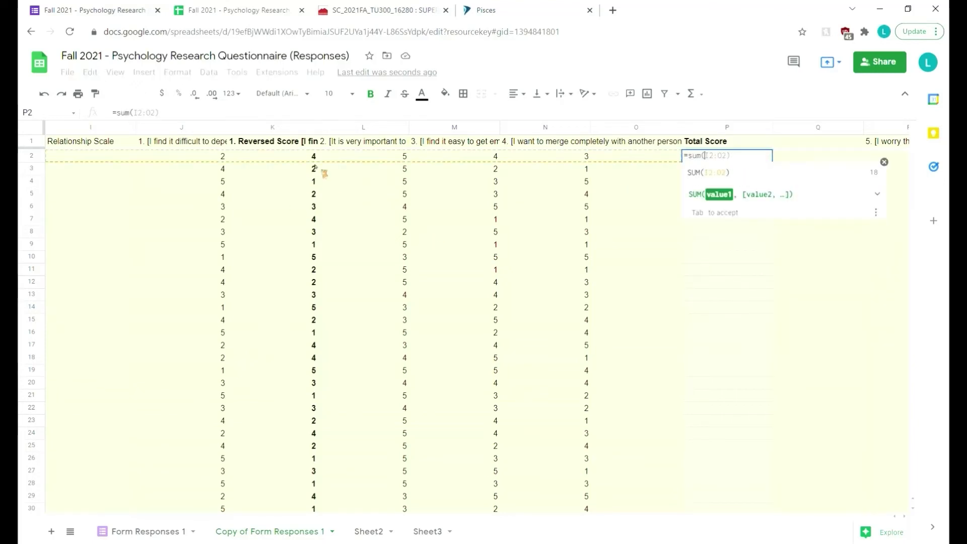
drag(315, 159, 579, 162)
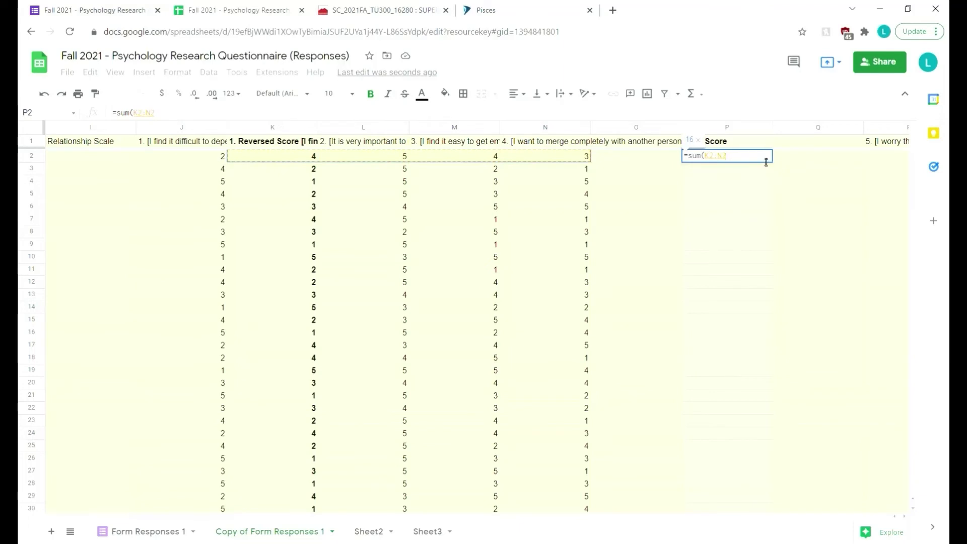
key(Return)
click(766, 157)
drag(772, 162, 774, 429)
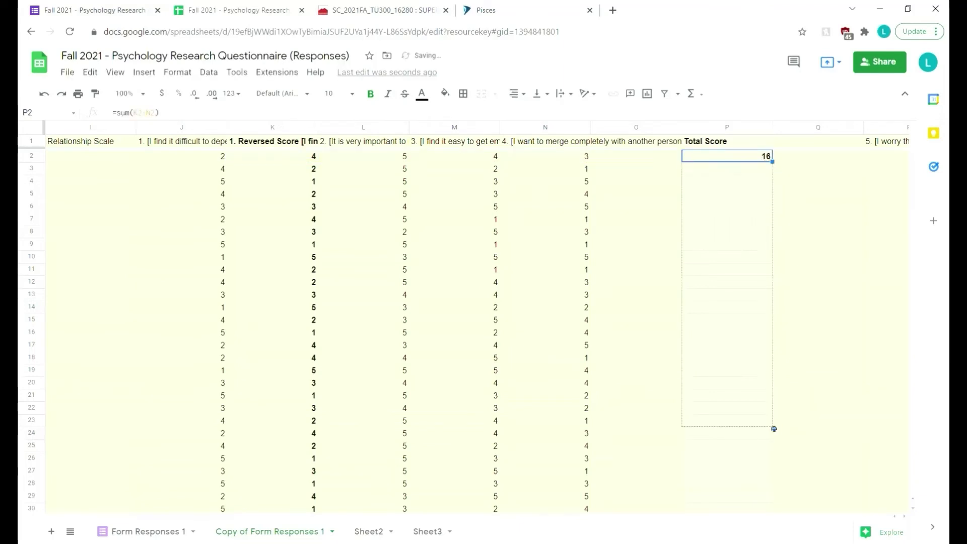
key(ctrl+z)
key(ctrl+z)
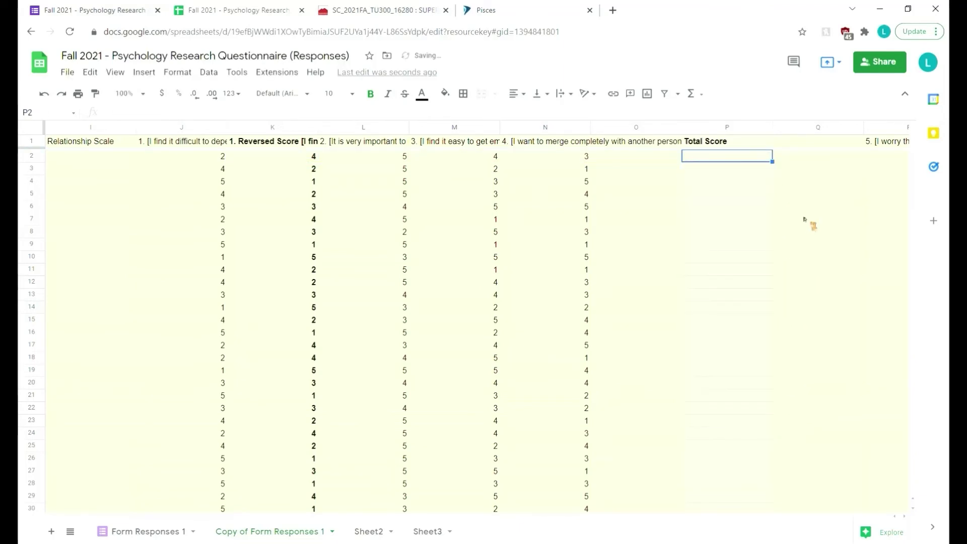
- Copy the whole formatted Total Score column P into the blank column Q beside it
click(804, 220)
click(778, 144)
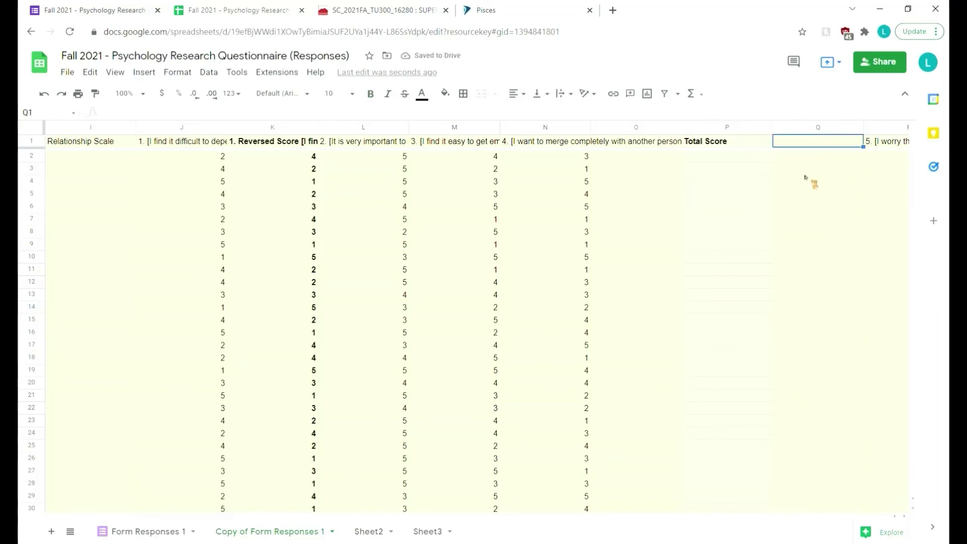
right_click(758, 126)
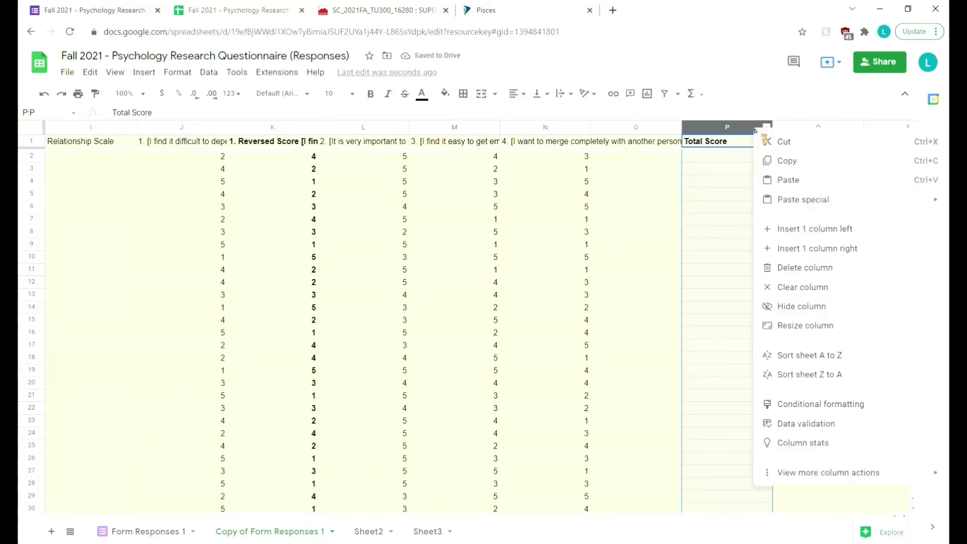
click(798, 165)
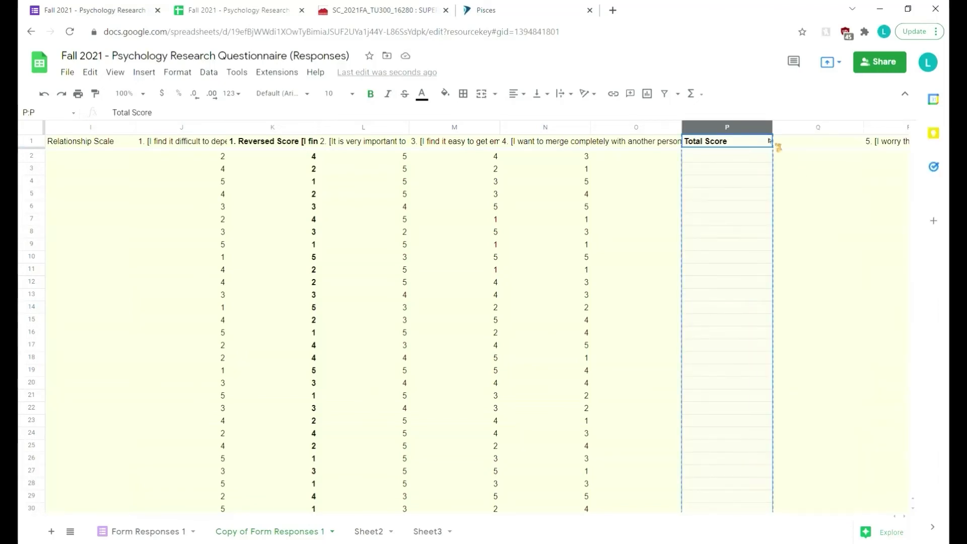
right_click(738, 126)
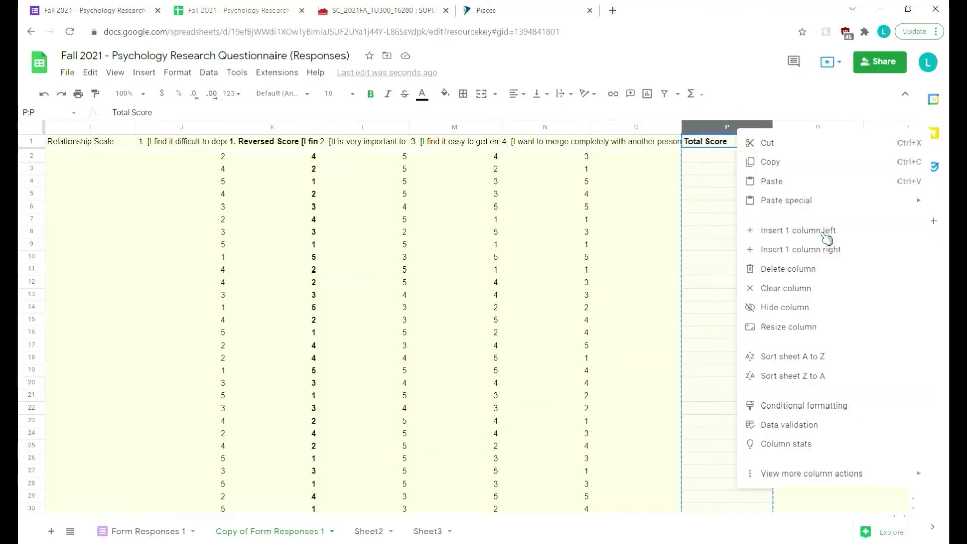
click(714, 222)
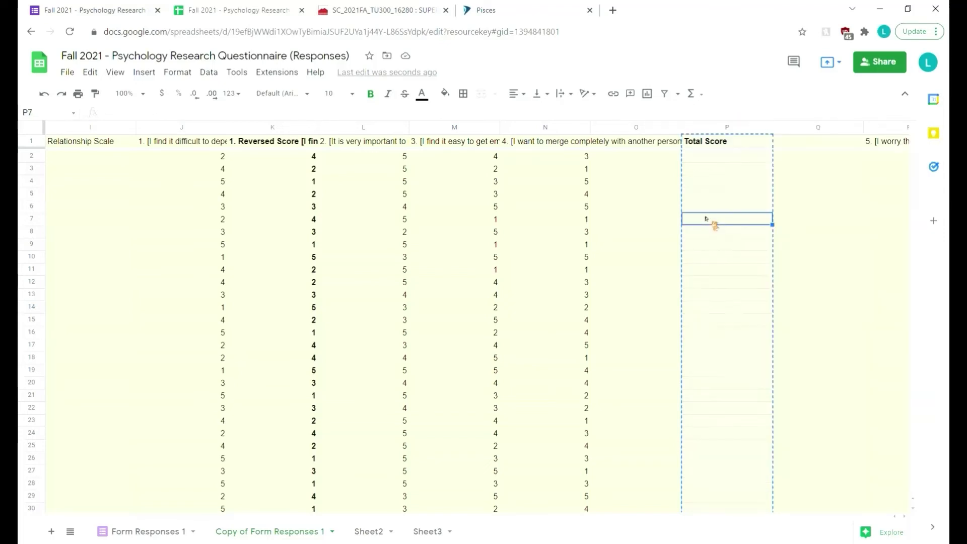
click(733, 129)
click(812, 140)
key(ctrl+v)
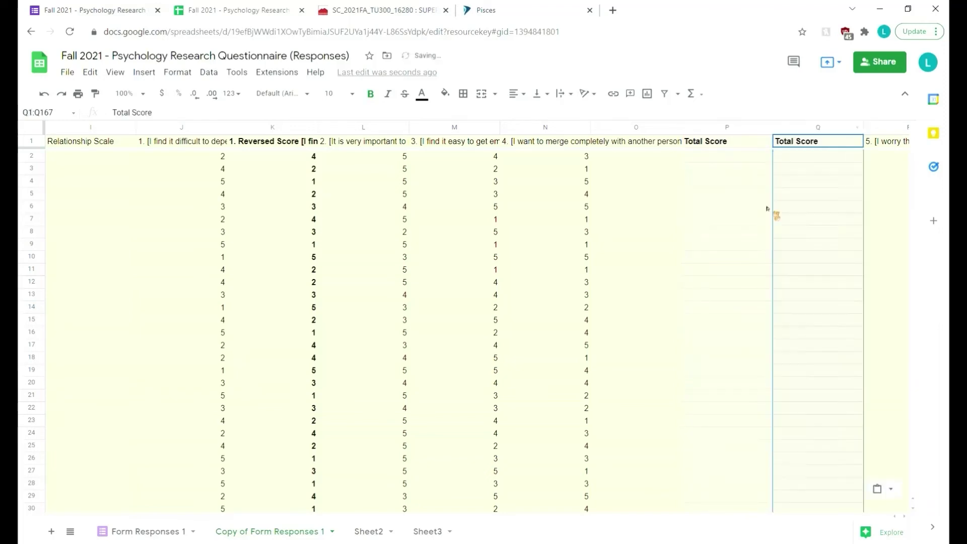
- Rename the header in P1 to "Total Subcategory #1 Score" and fit column P's width to it
double_click(711, 144)
key(ctrl+Left)
text(Subcate)
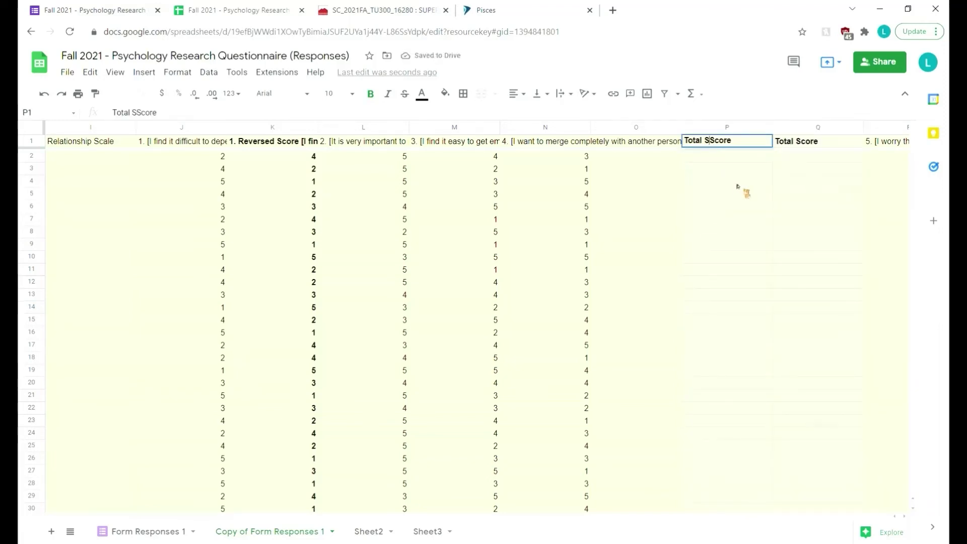
text(gory #)
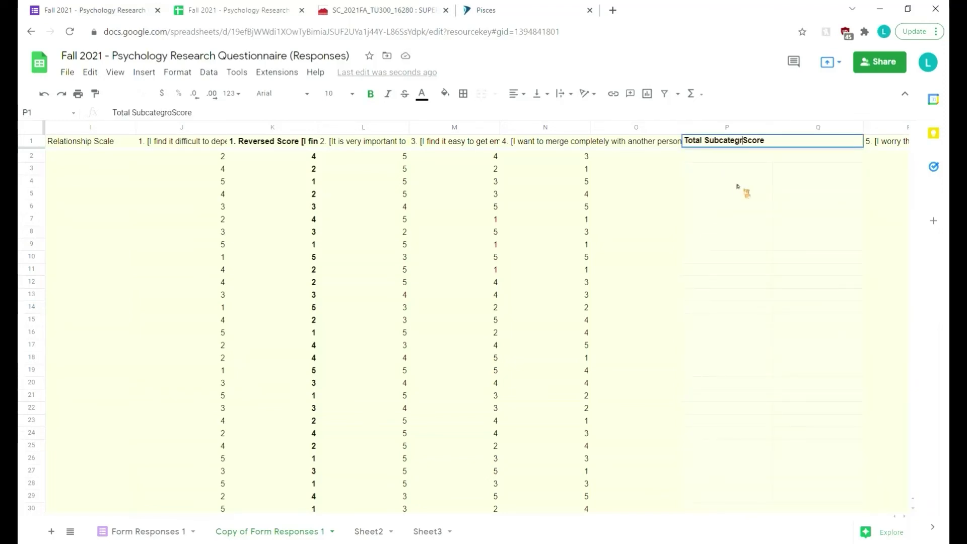
text(1)
click(761, 173)
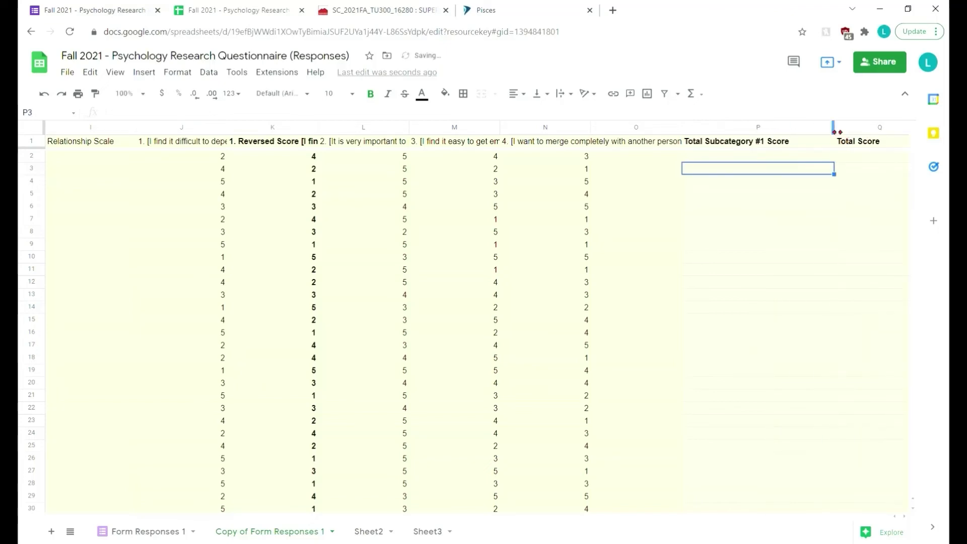
drag(833, 130, 809, 131)
- Rename the header in Q1 to "Total Subcategory #2 Score" and widen column Q to fit it
click(829, 143)
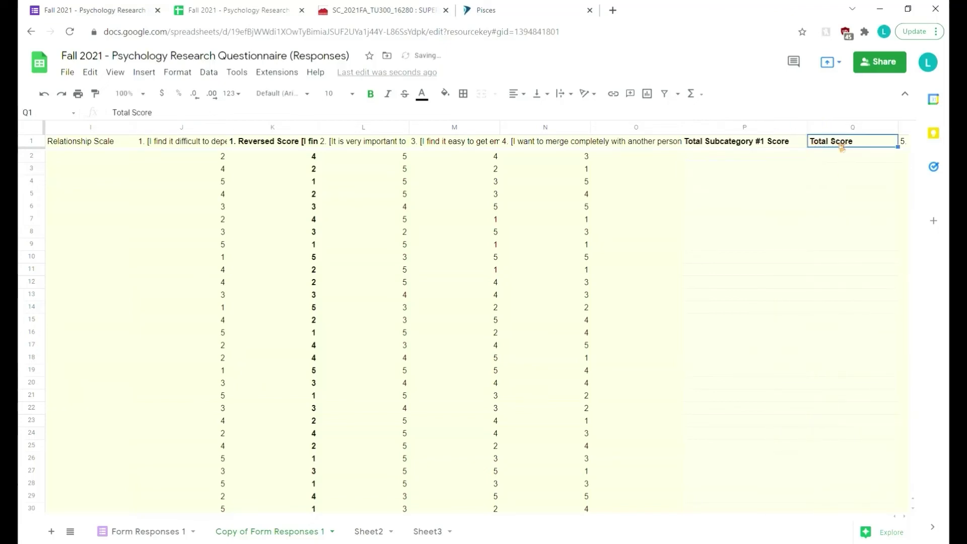
double_click(830, 142)
text(Sub)
text(category #)
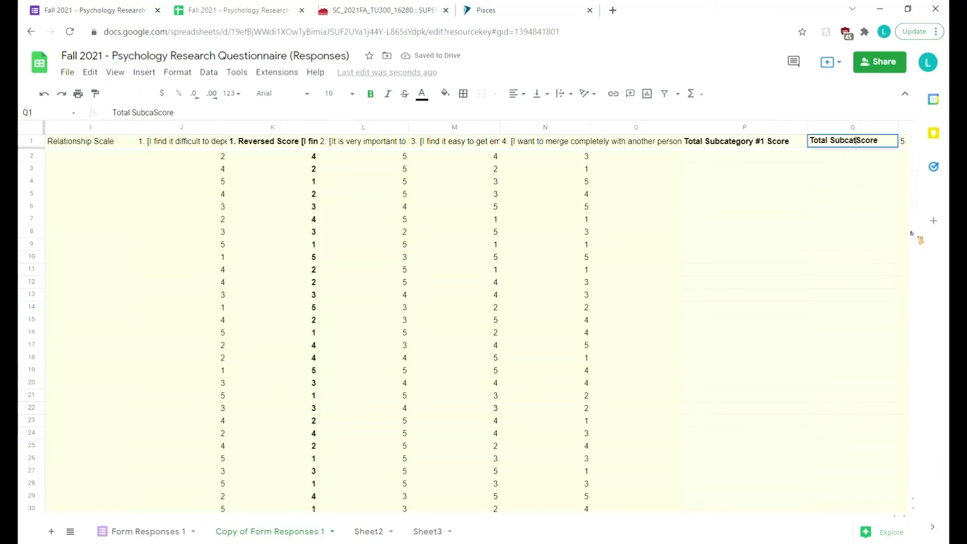
text(2)
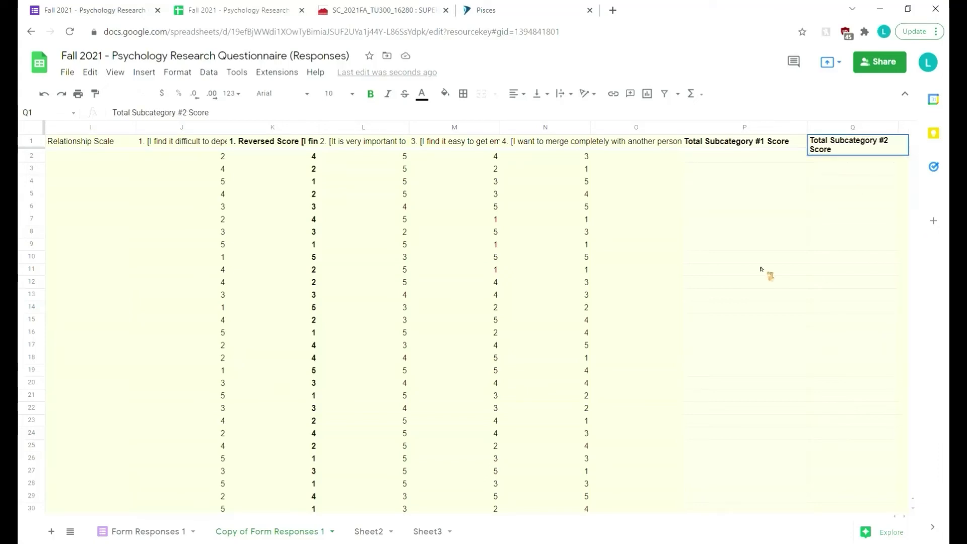
click(767, 272)
drag(226, 517, 246, 516)
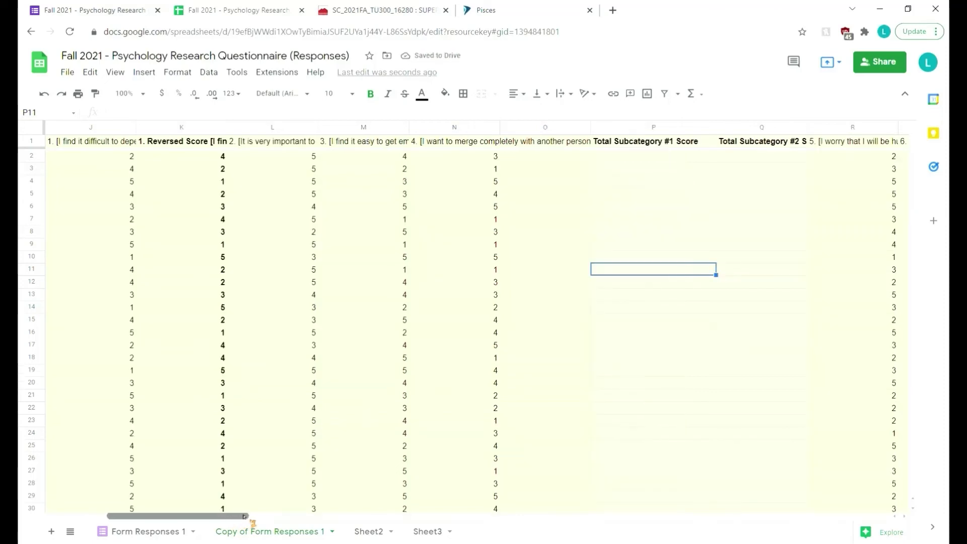
drag(853, 132, 854, 135)
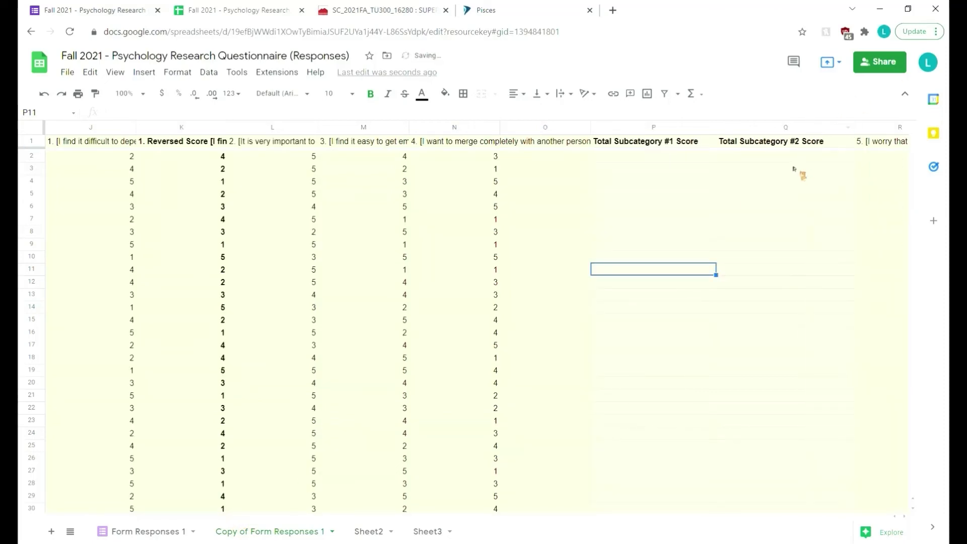
click(799, 171)
- Append "(#1R, #3)" to the Subcategory #1 header in P1 and widen column P to fit
click(650, 157)
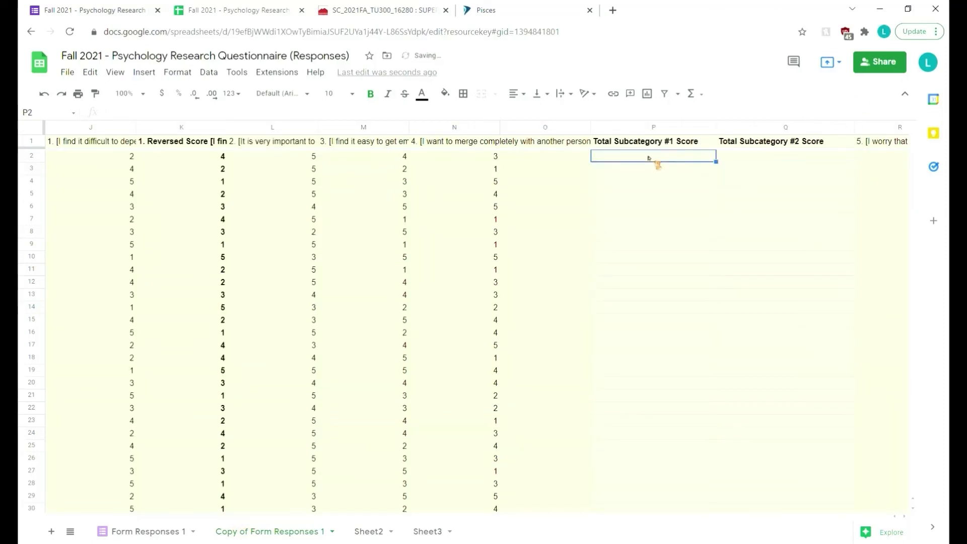
click(712, 144)
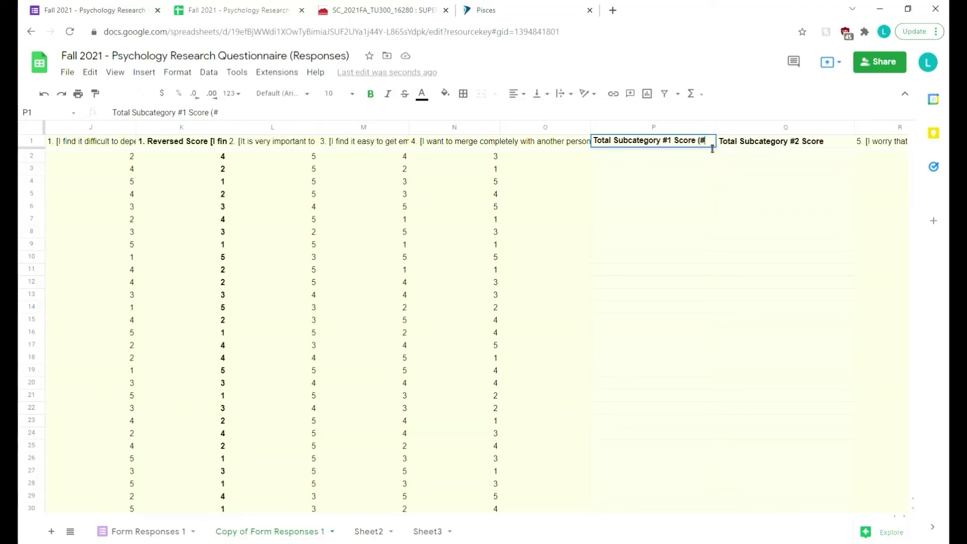
text((#1R, #3))
click(695, 269)
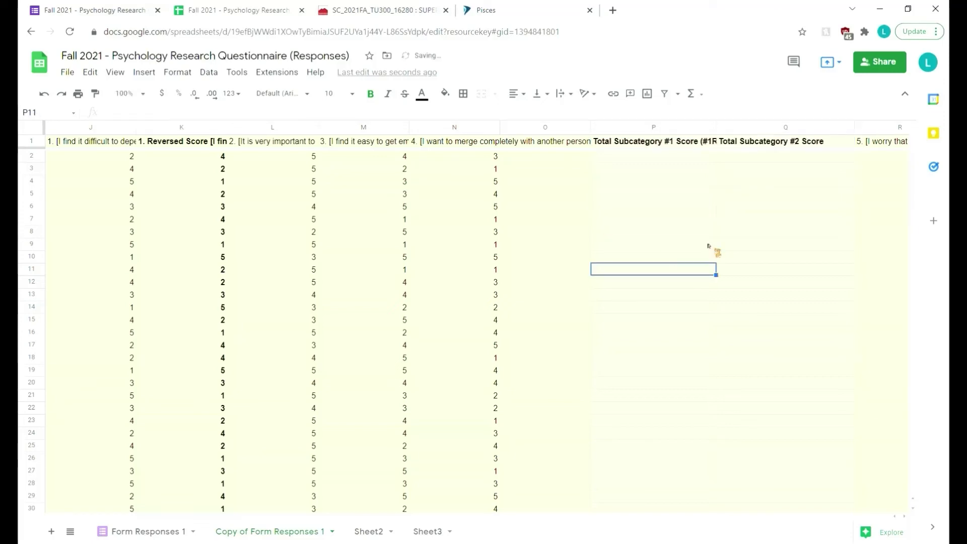
drag(716, 130, 748, 132)
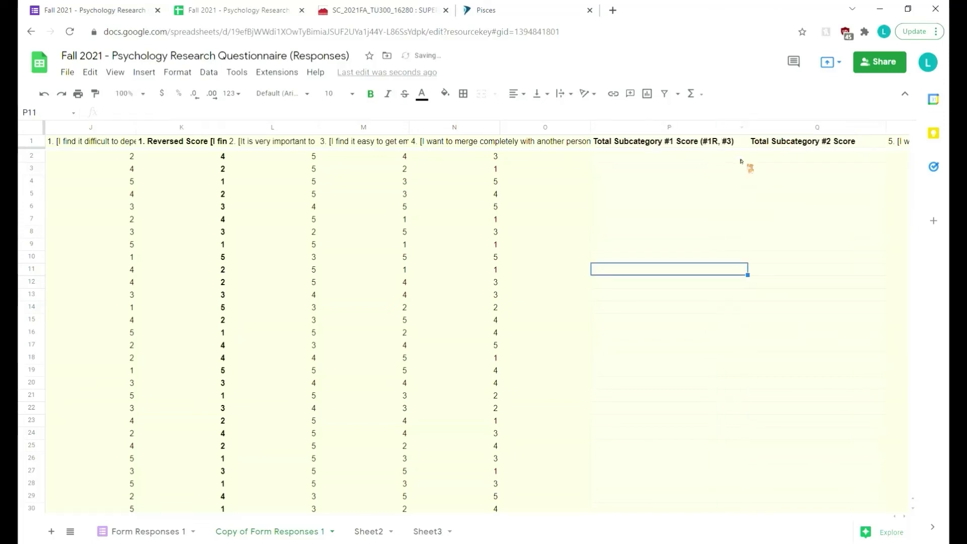
- Append "(#2, #4)" to the Subcategory #2 header in Q1
double_click(864, 145)
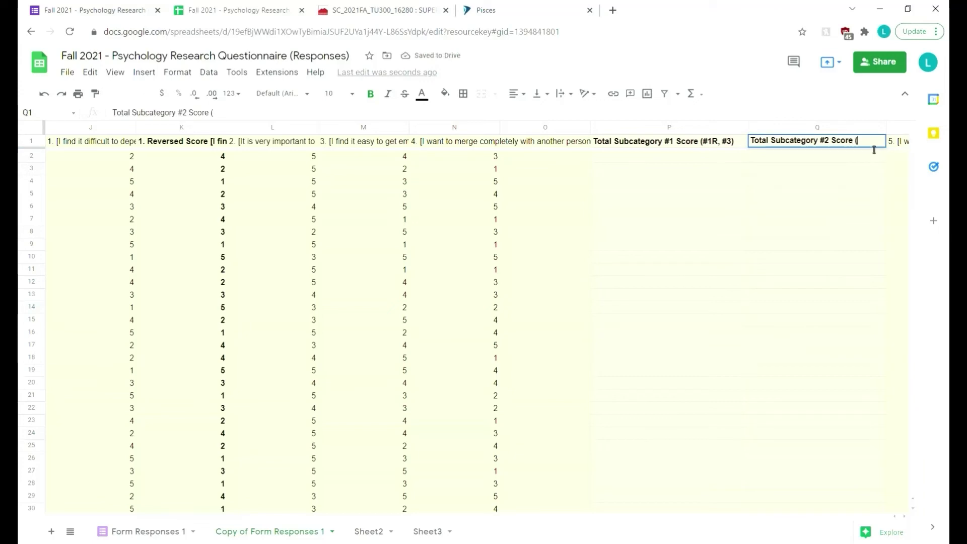
text((#2, #4)
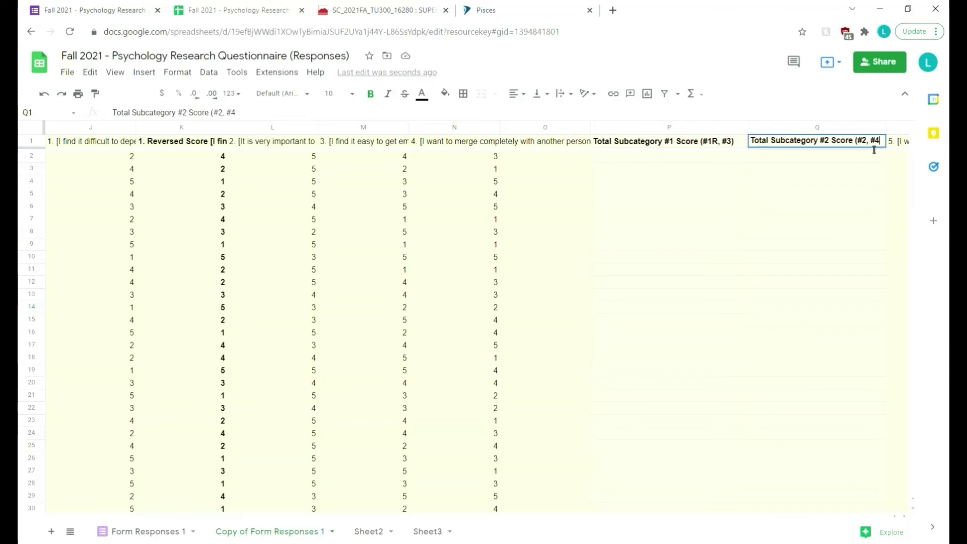
text())
click(837, 208)
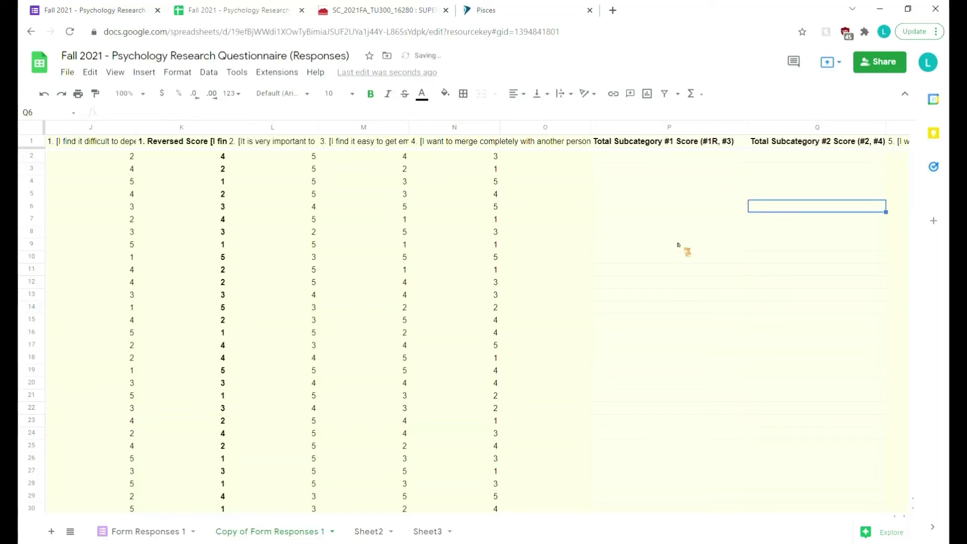
- Enter =AVERAGE(K2,M2) in P2 and fill the formula down the Subcategory #1 column through row 29
click(670, 157)
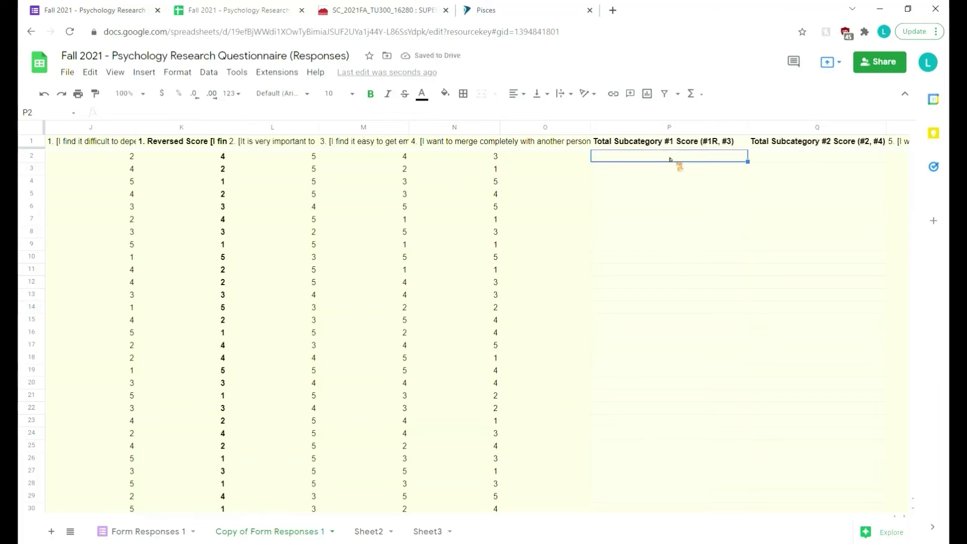
text(=)
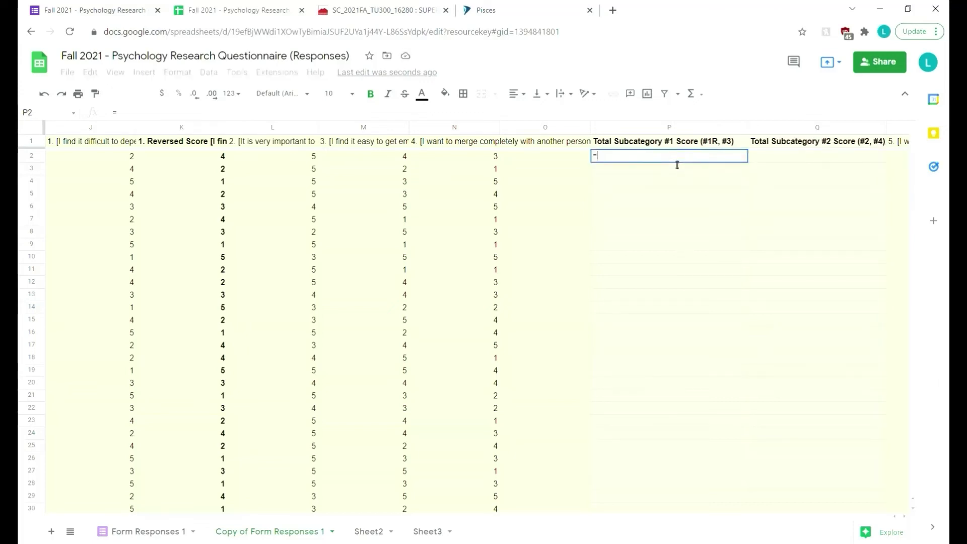
text(aver)
key(Tab)
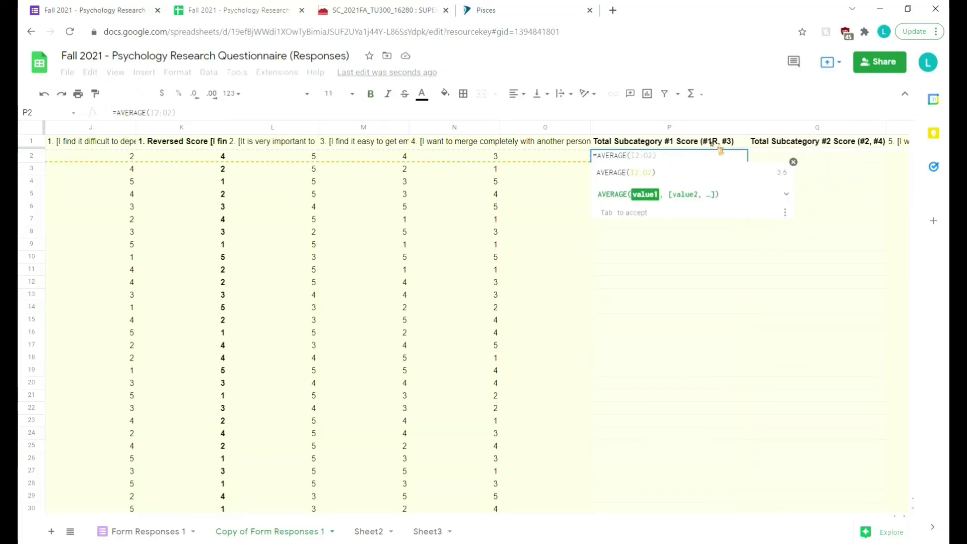
click(200, 160)
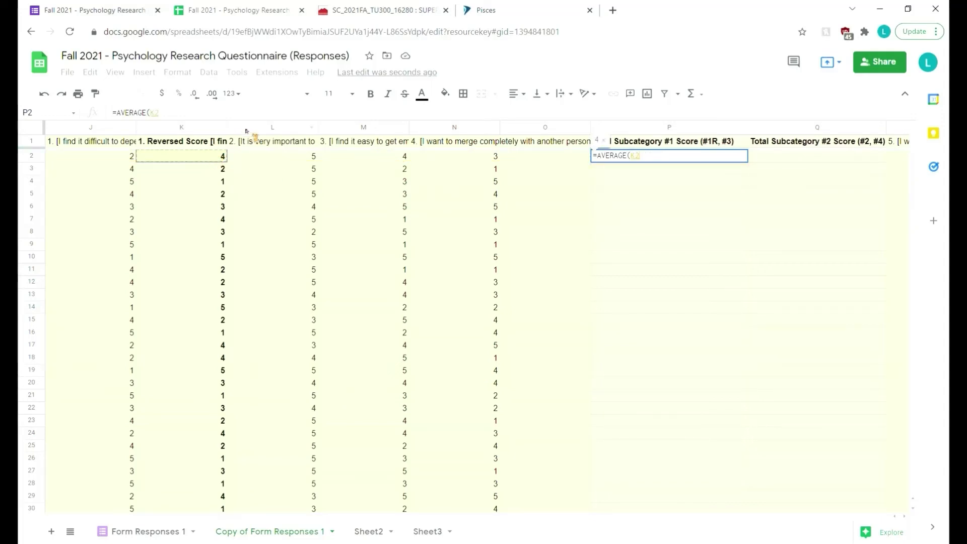
text(,)
click(395, 158)
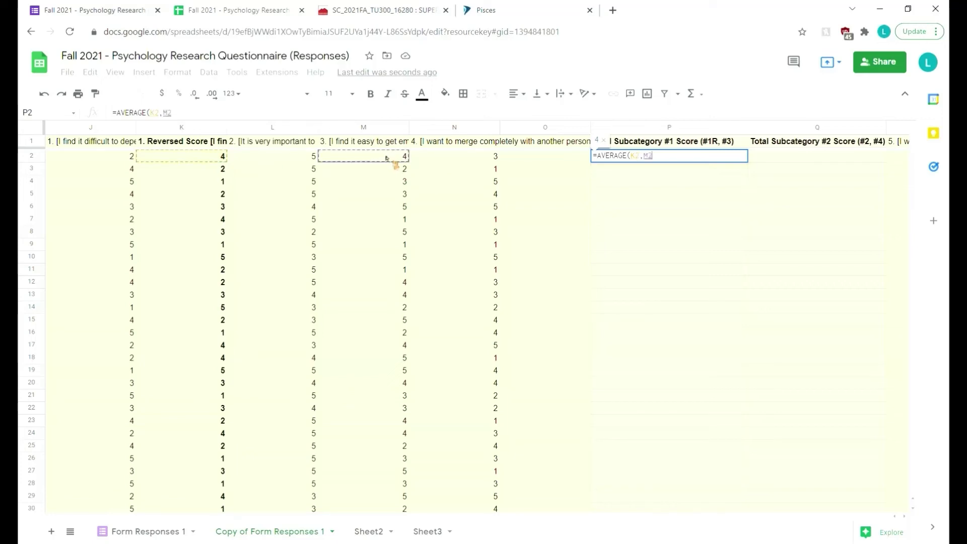
key(Return)
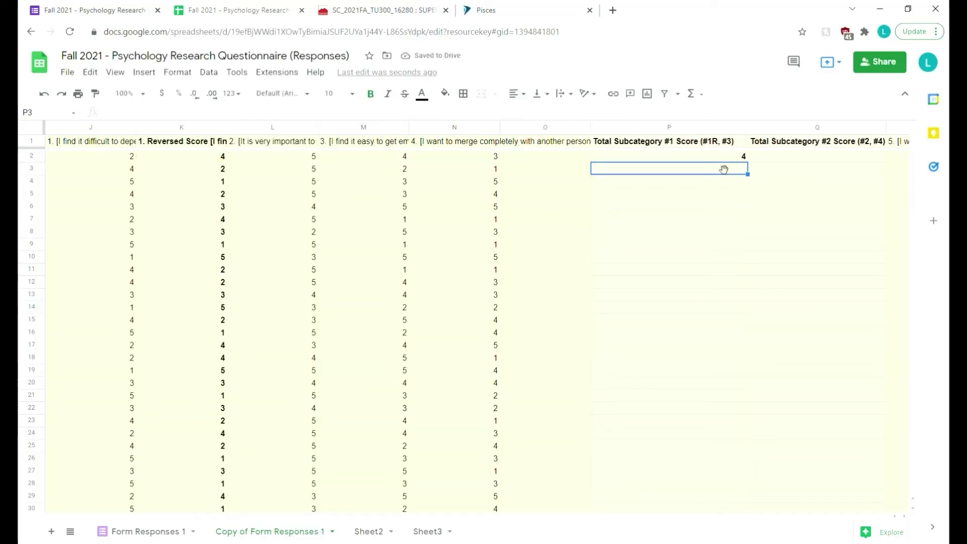
click(740, 159)
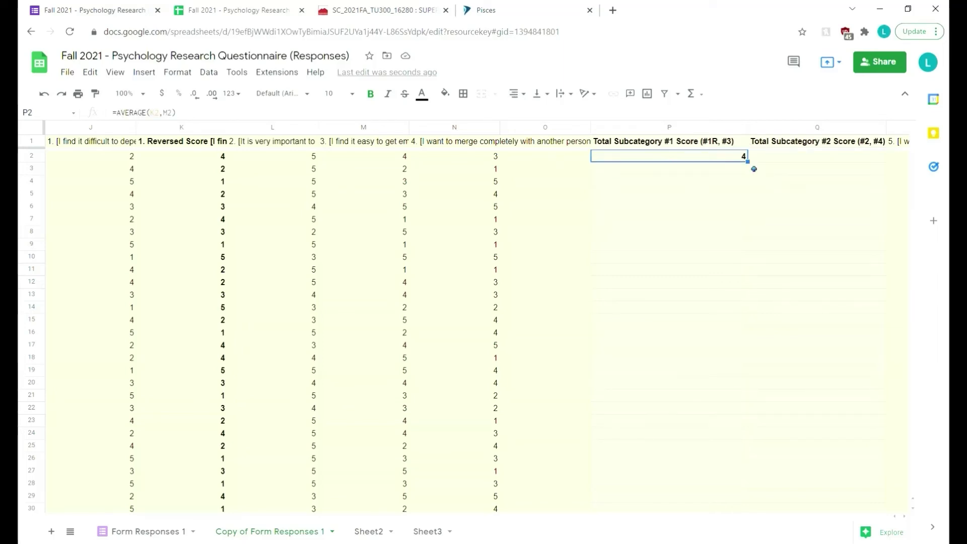
drag(754, 168, 740, 497)
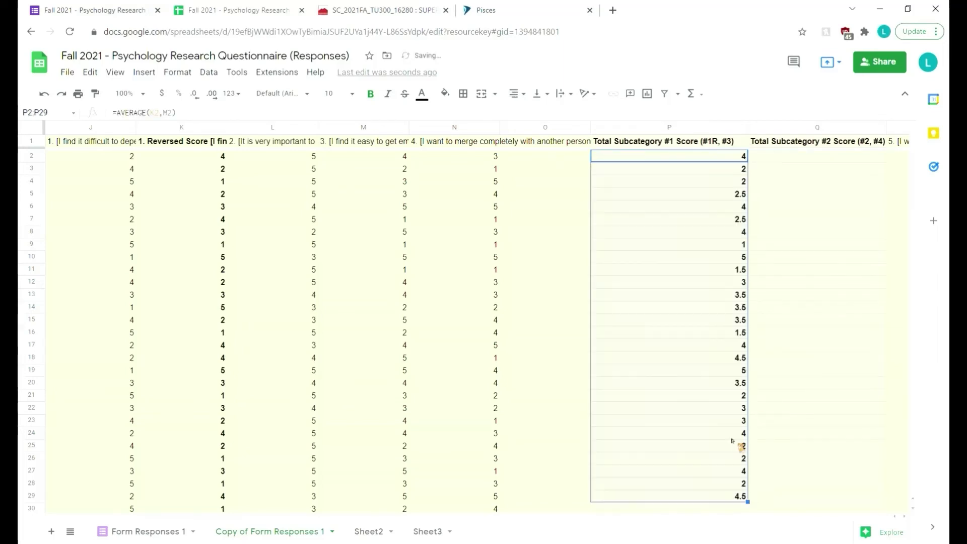
- Check which item cells the filled AVERAGE formulas in column P reference, such as those in P3 and P7
click(723, 172)
click(789, 211)
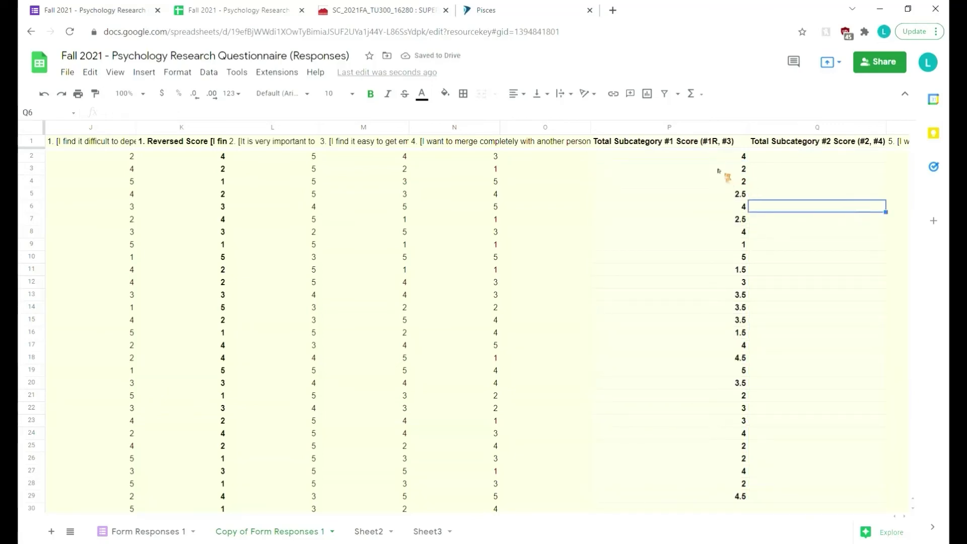
double_click(717, 175)
click(707, 227)
double_click(707, 226)
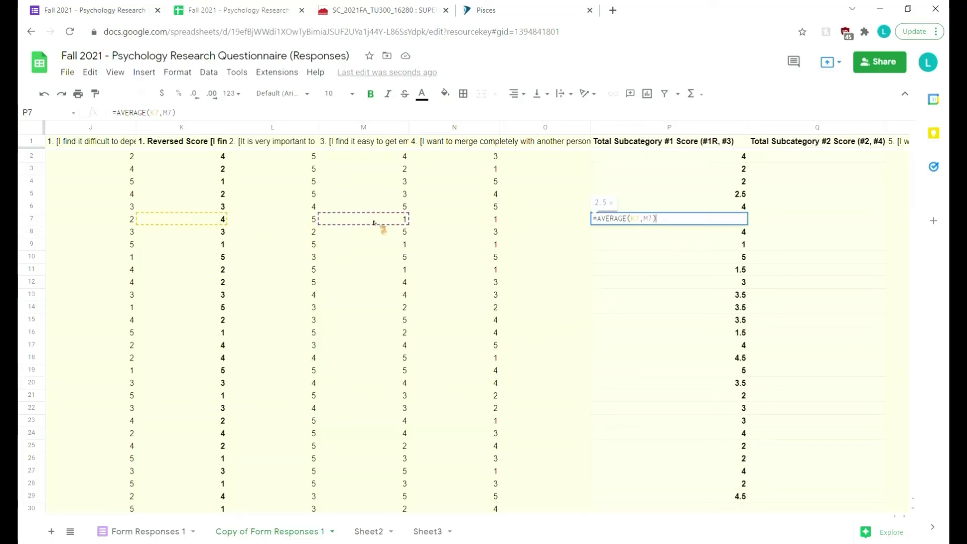
click(789, 225)
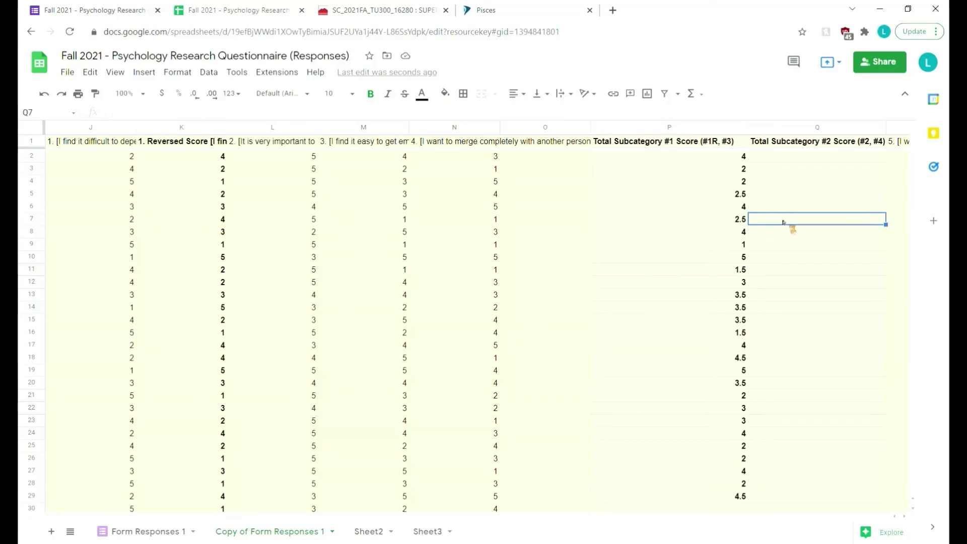
click(744, 168)
click(632, 285)
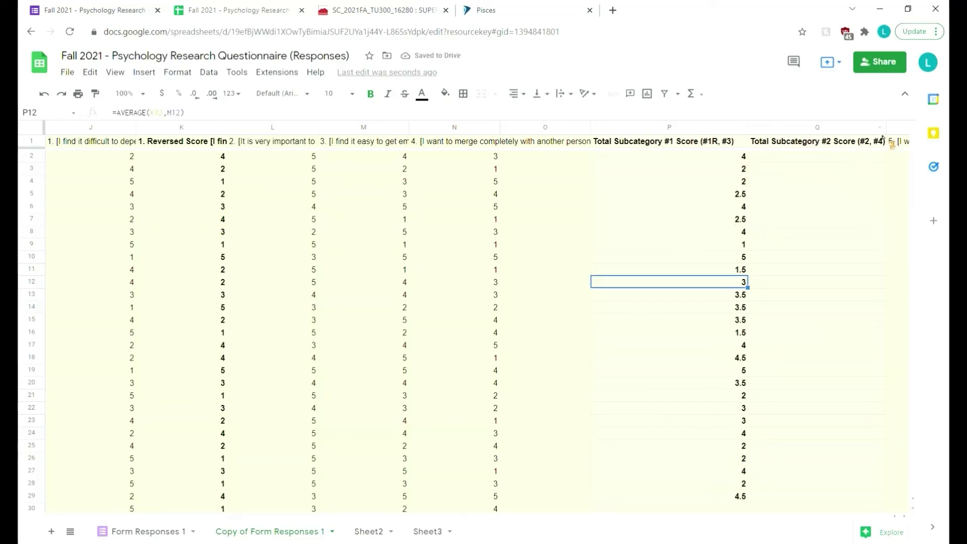
- Enter =AVERAGE(L2,N2) in Q2 and accept the suggested autofill down the Subcategory #2 column through row 29
click(795, 161)
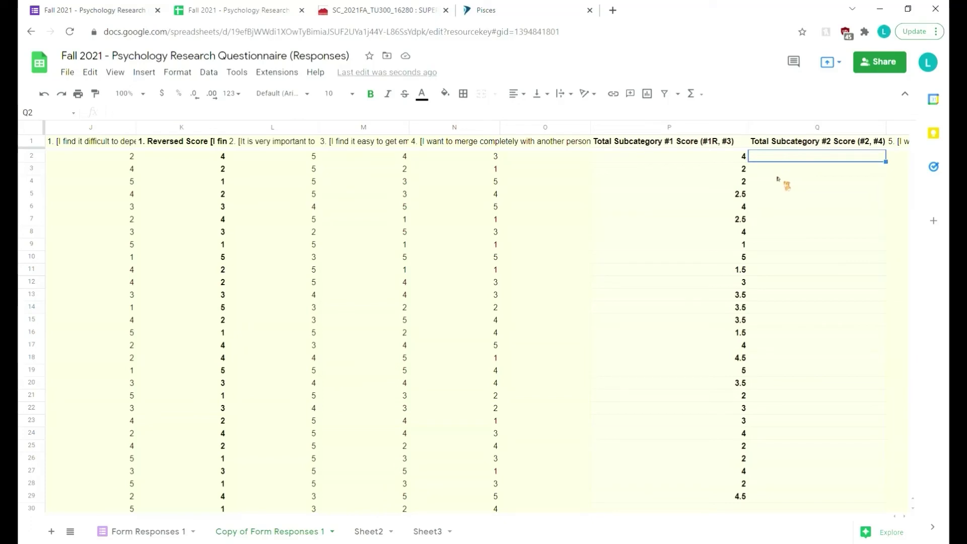
text(=AVERAGE()
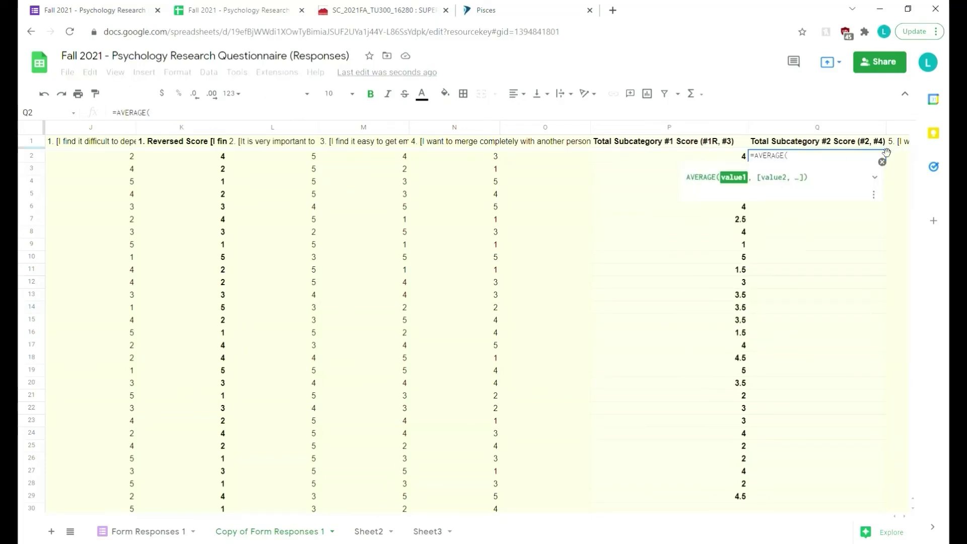
click(316, 160)
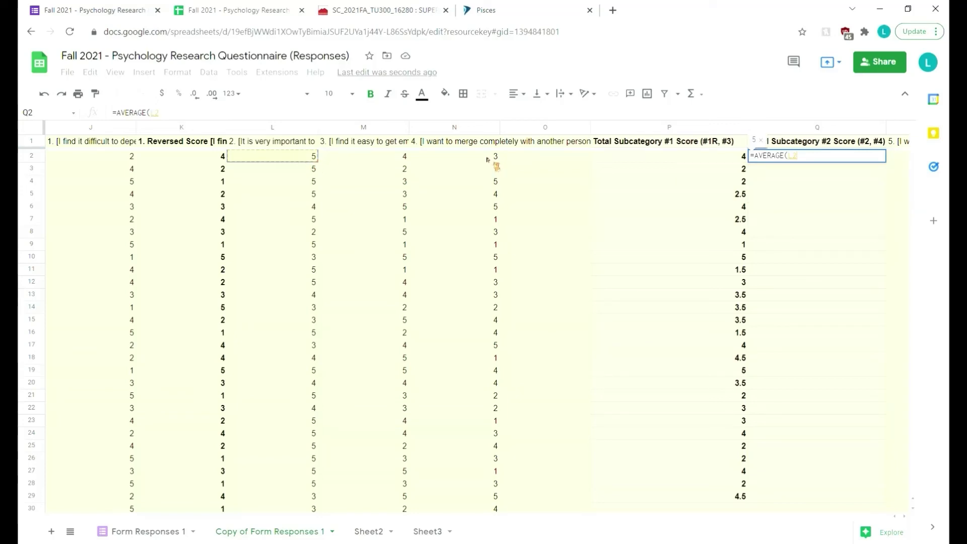
text(,)
click(487, 159)
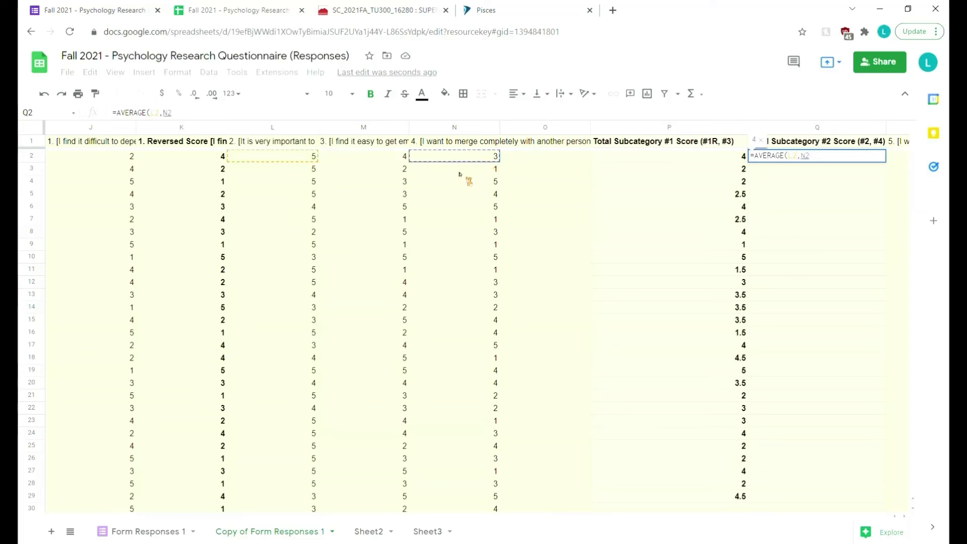
key(Return)
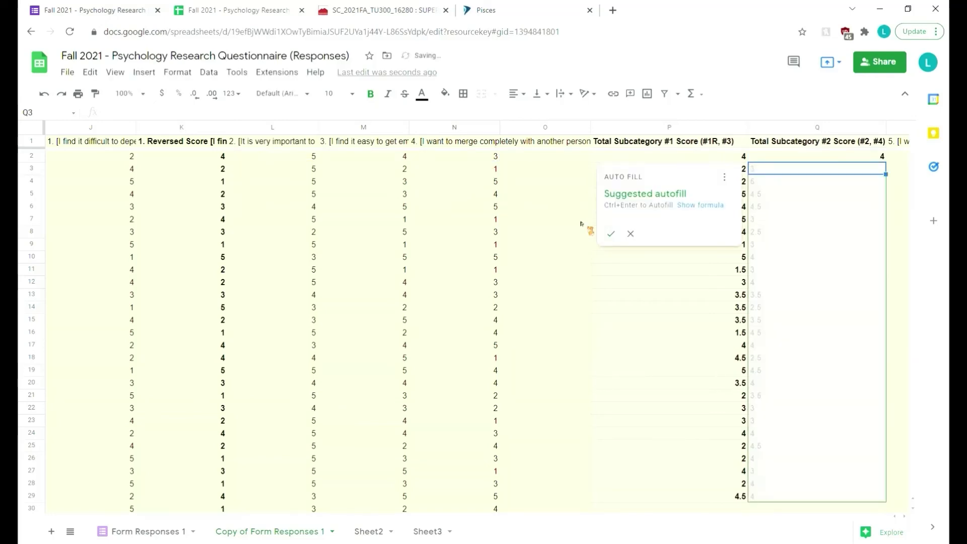
click(612, 234)
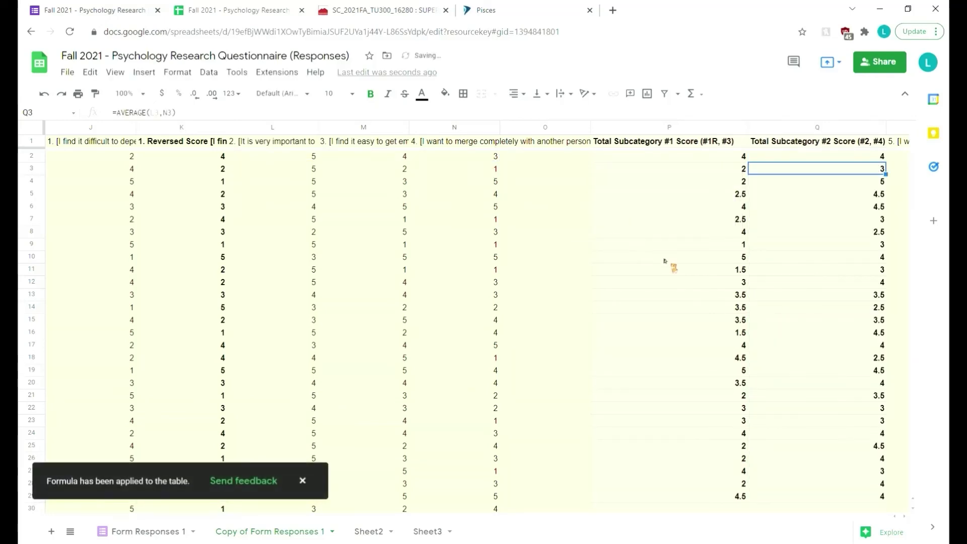
click(840, 232)
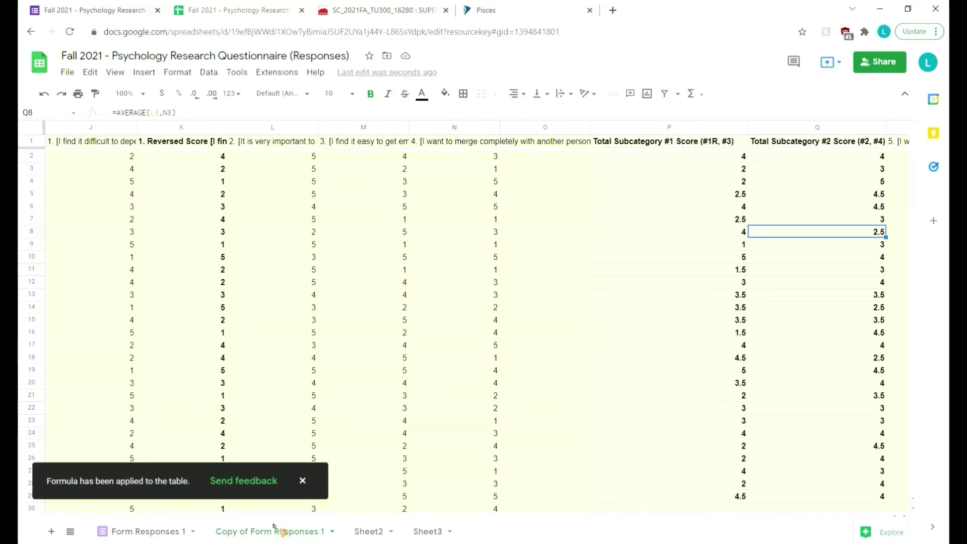
mouse_move(222, 518)
mouse_down()
mouse_move(251, 523)
mouse_move(225, 529)
mouse_up()
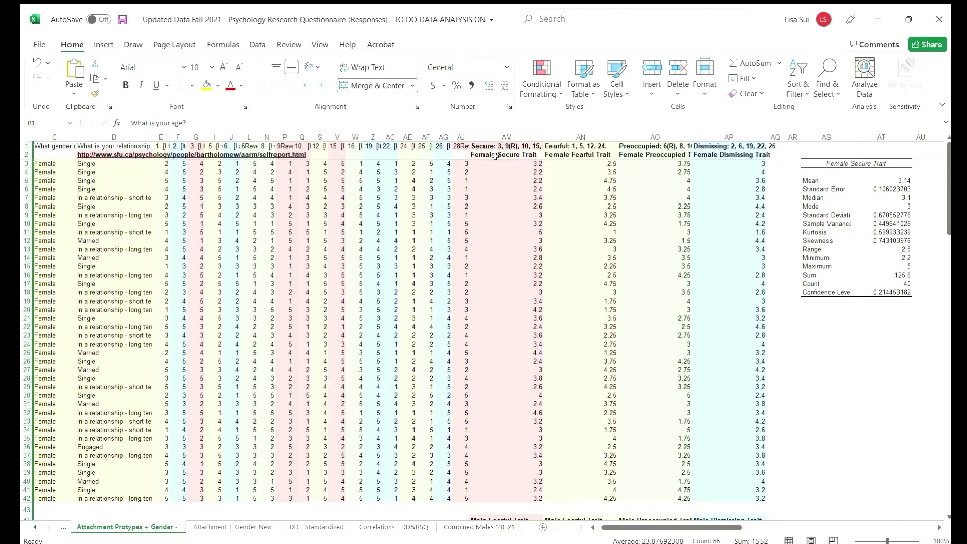
- Review the female and male trait score sections and the header of the reverse-scored item 6 in the attachment data
scroll(510, 353, down, 4)
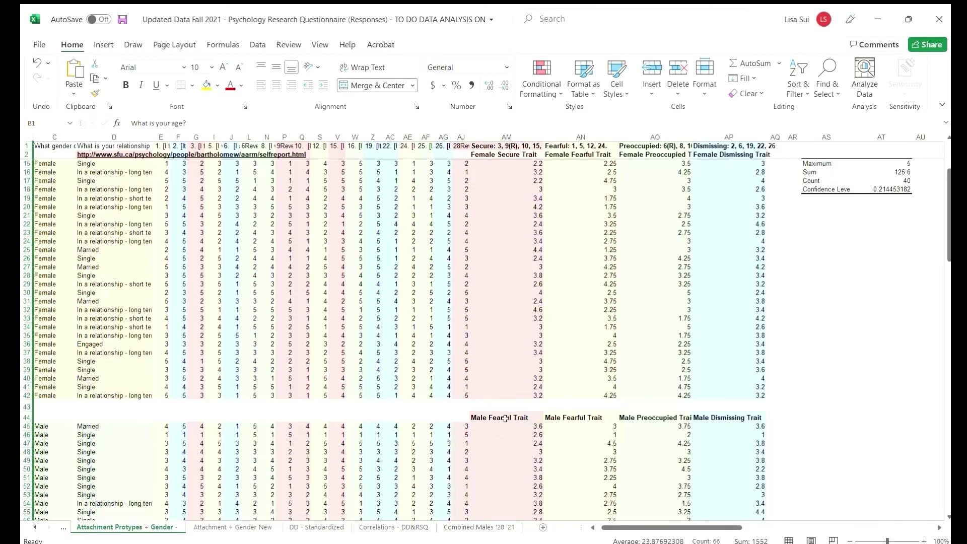
scroll(507, 420, up, 4)
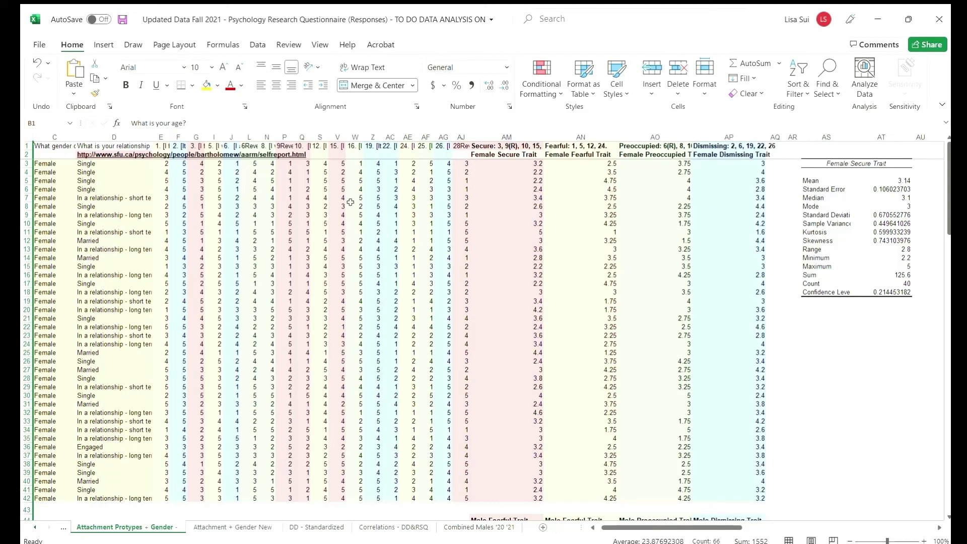
click(250, 146)
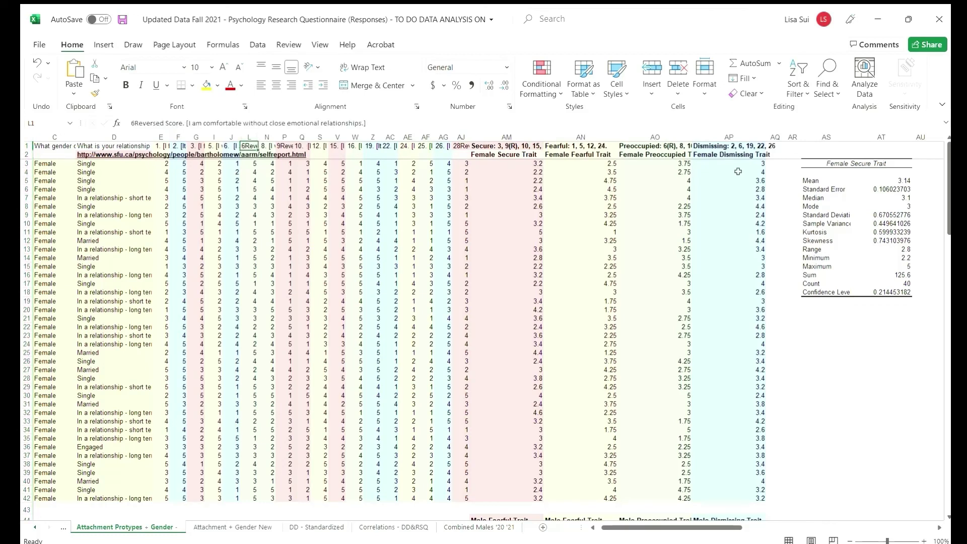
- Check which item cells the AVERAGE formulas in AO3 for the Preoccupied trait and AP3 for the Dismissing trait reference
double_click(661, 164)
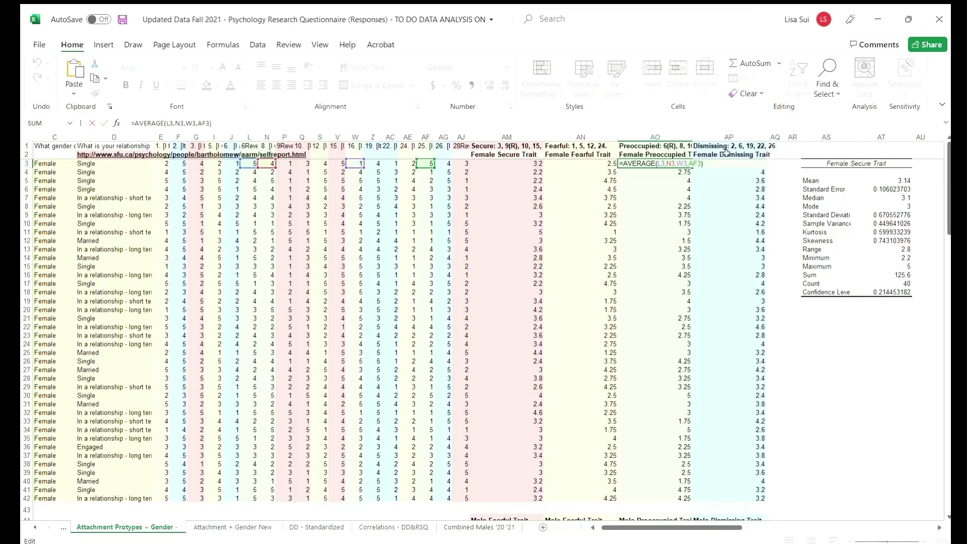
click(764, 225)
double_click(753, 166)
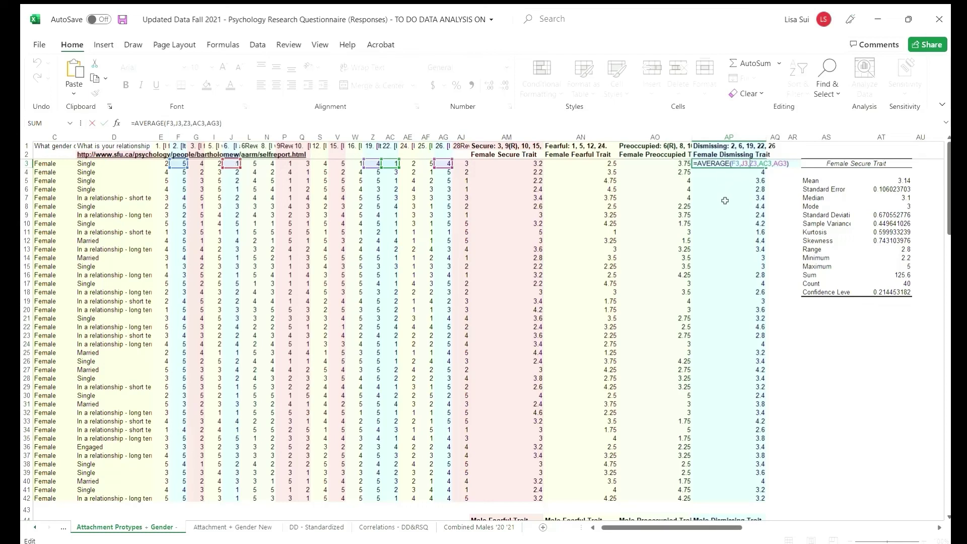
click(759, 223)
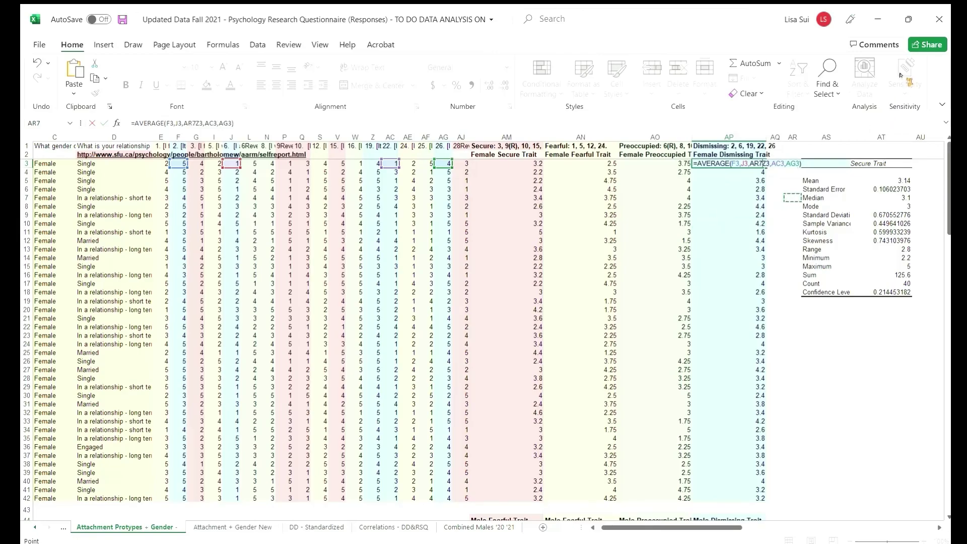